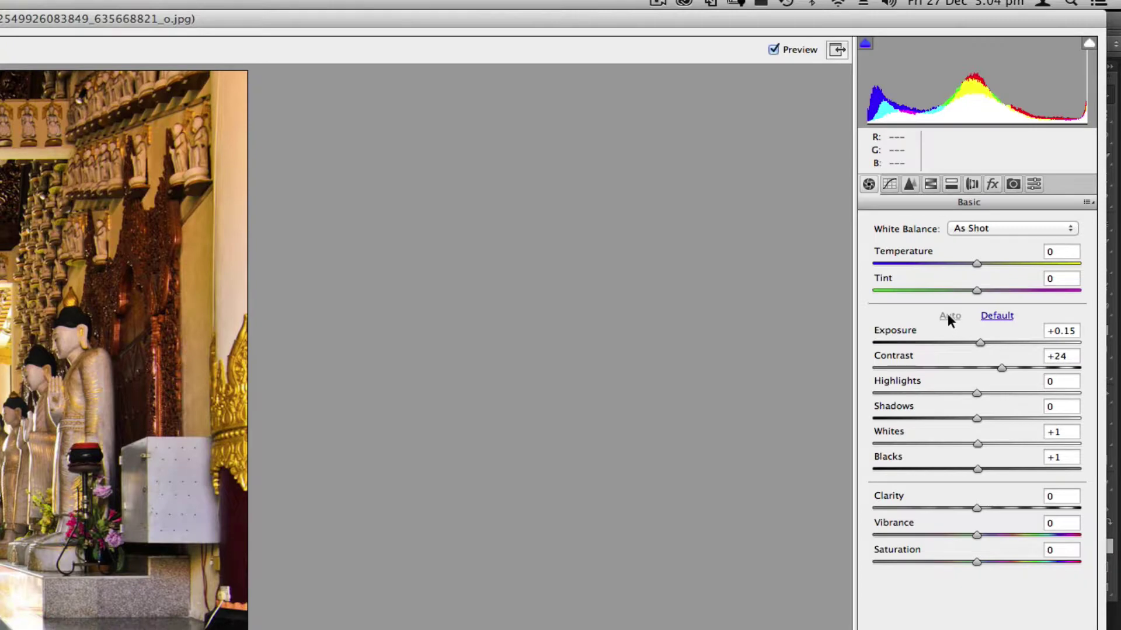
Set the bright temple photo's Highlights to -91, Shadows to -15, Whites to -23, Blacks to +8, Clarity to +5 and Vibrance to +18
click(999, 315)
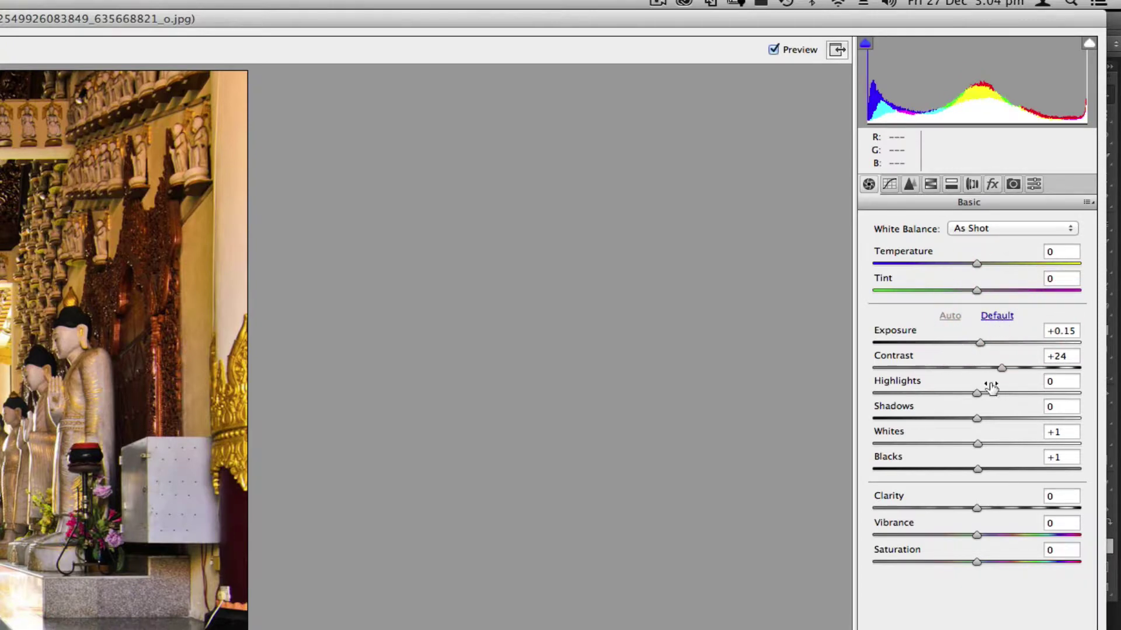
drag(975, 393, 882, 415)
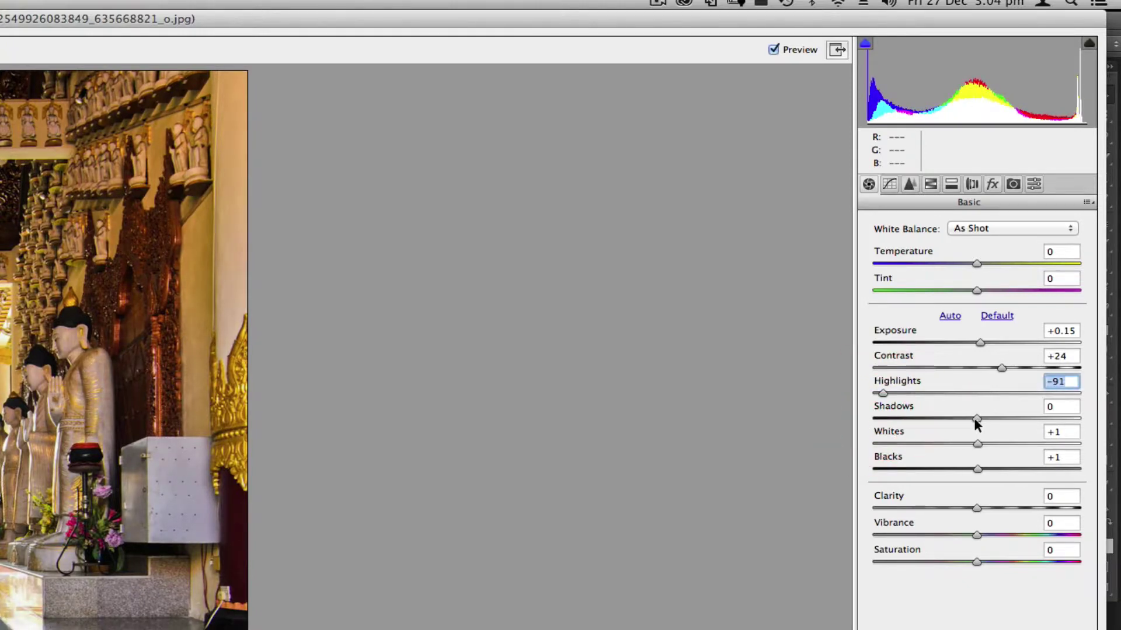
drag(974, 419, 994, 535)
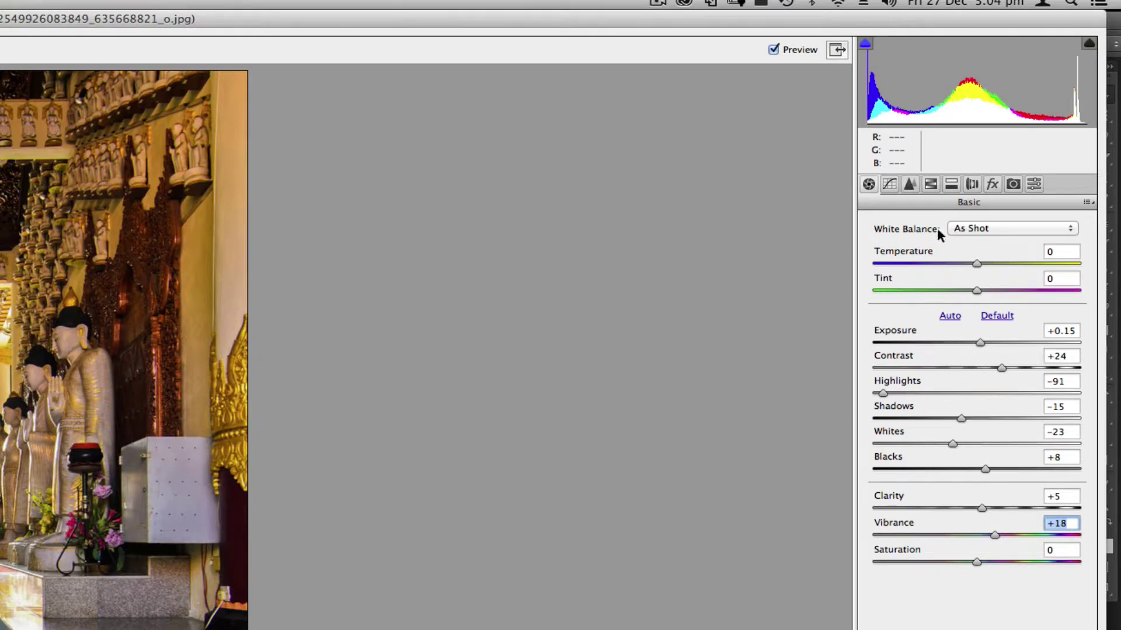
Compare the Auto white balance with As Shot on the bright photo, returning to As Shot
click(963, 228)
click(968, 242)
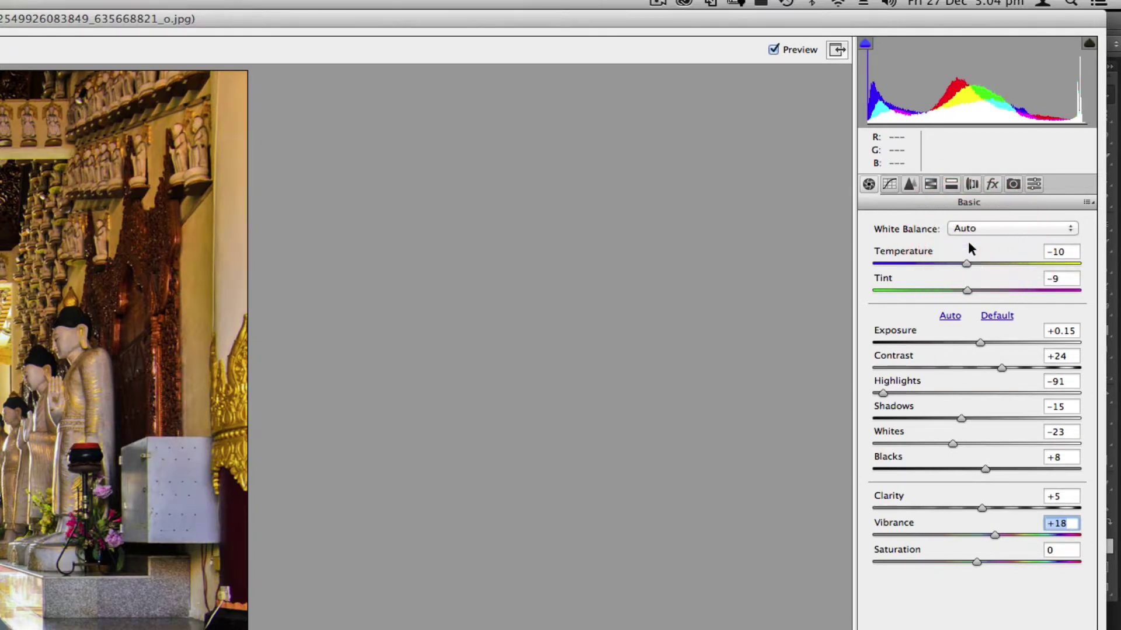
click(972, 226)
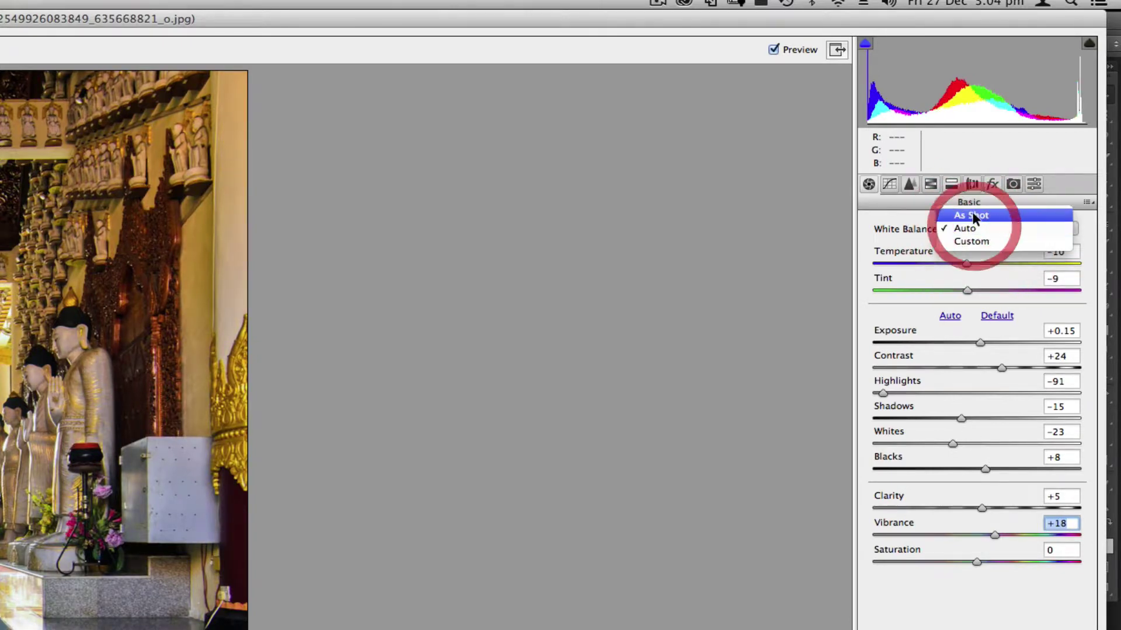
click(972, 213)
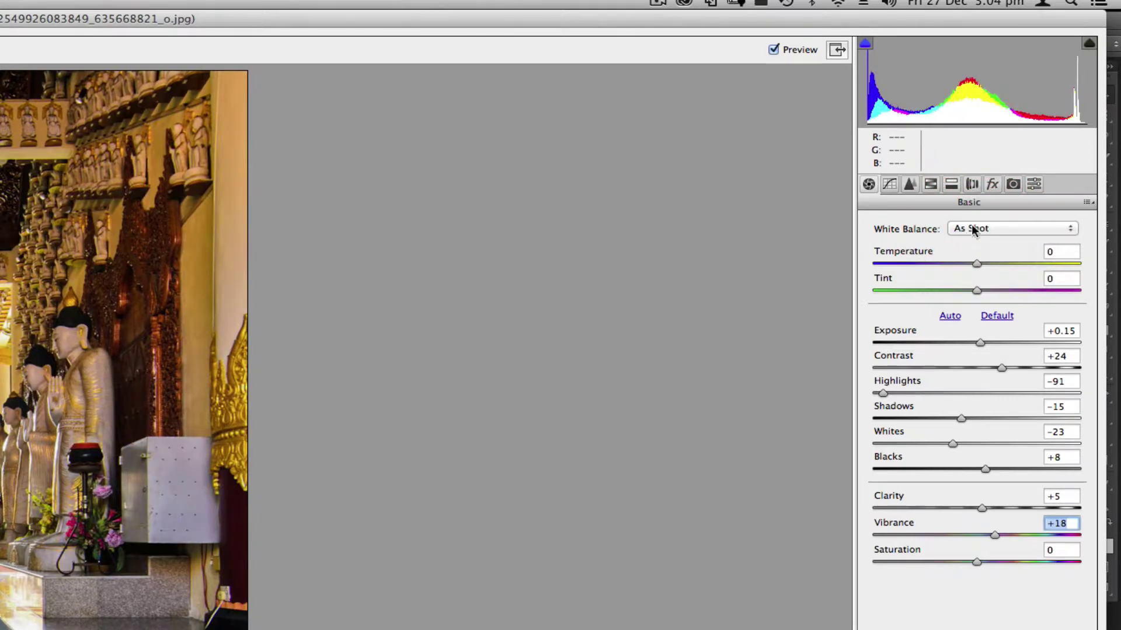
click(971, 225)
click(969, 239)
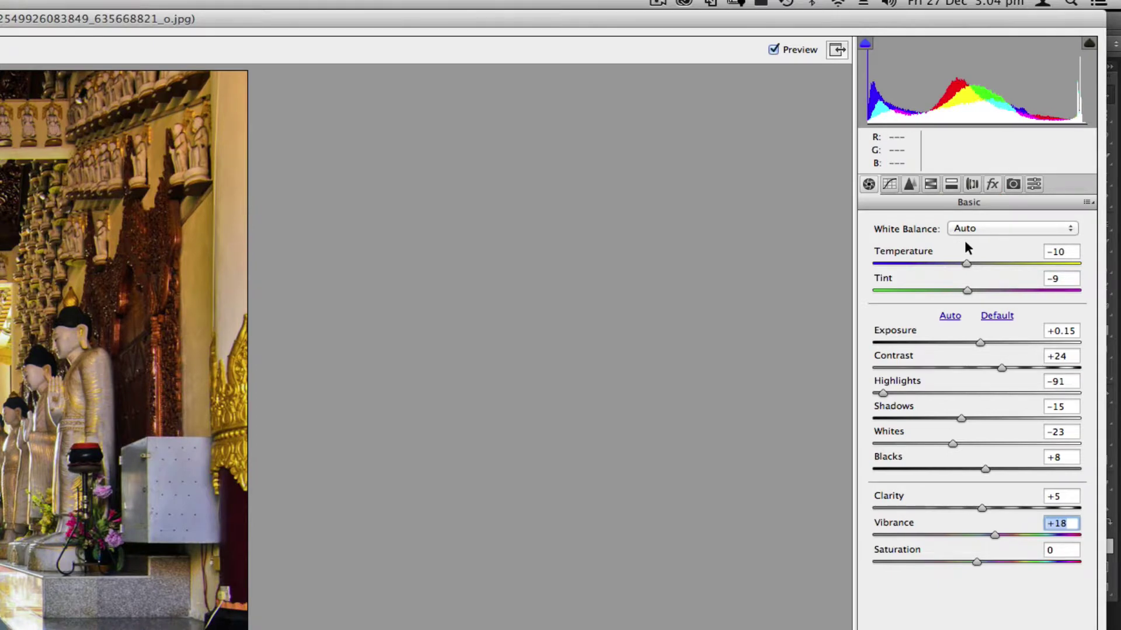
click(965, 229)
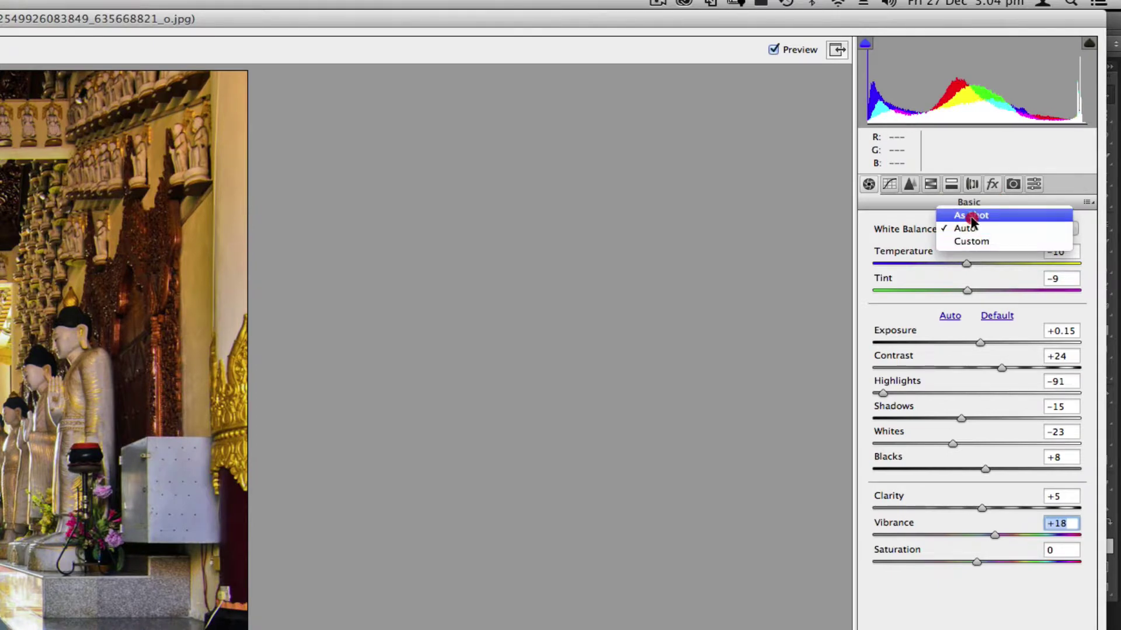
click(968, 216)
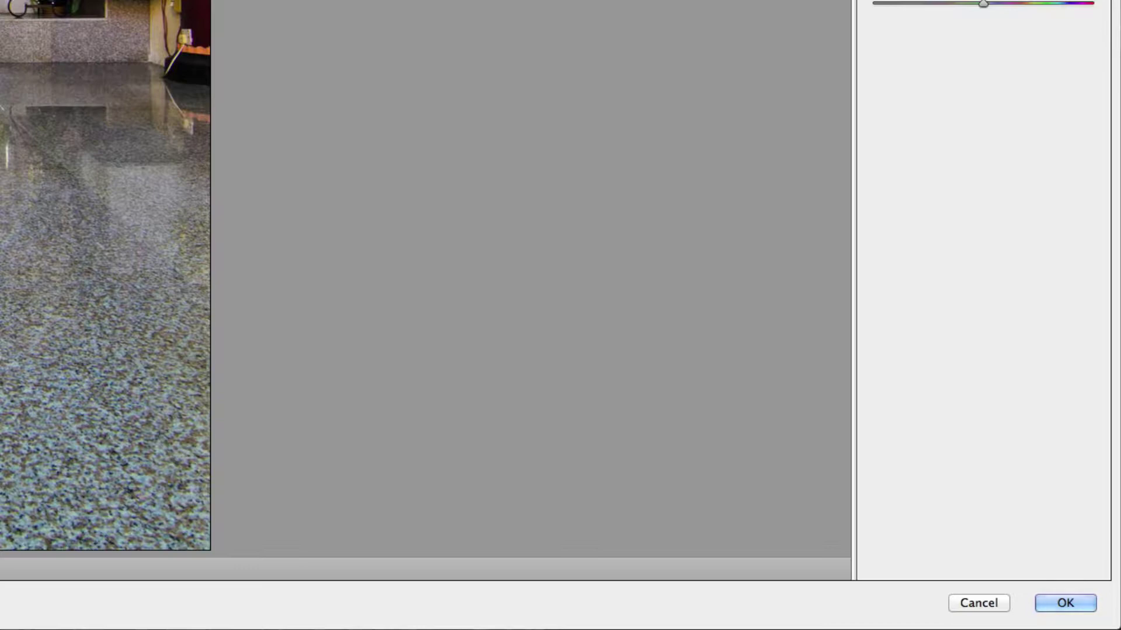
Apply the Camera Raw adjustments to the bright photo, and give the dark photo a Full Upright lens correction in the Camera Raw filter
click(1075, 595)
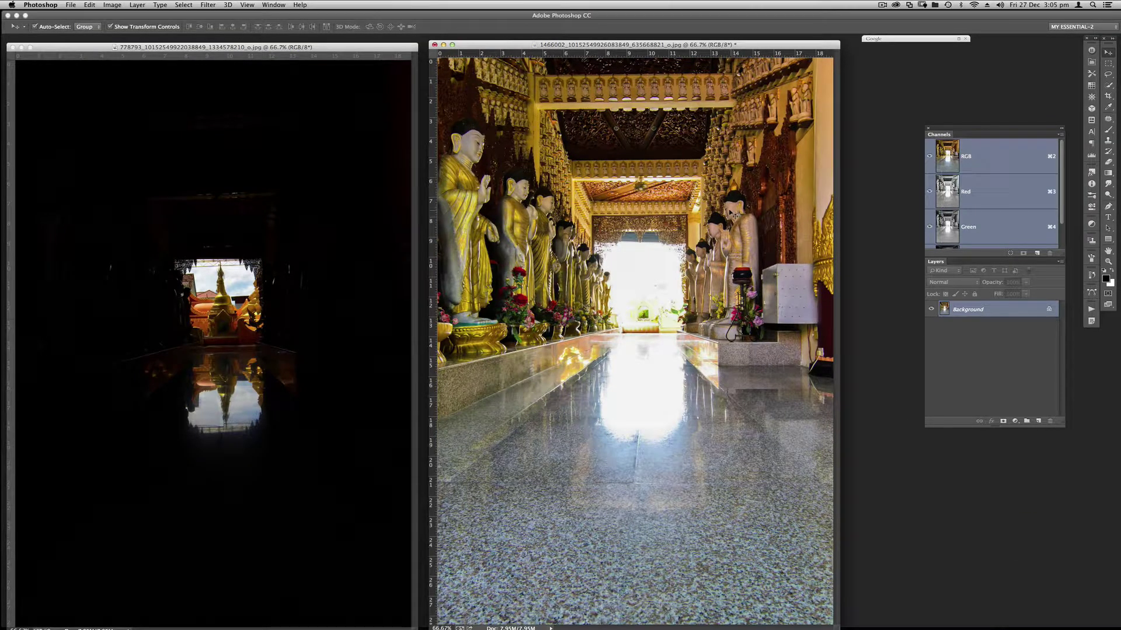
click(372, 47)
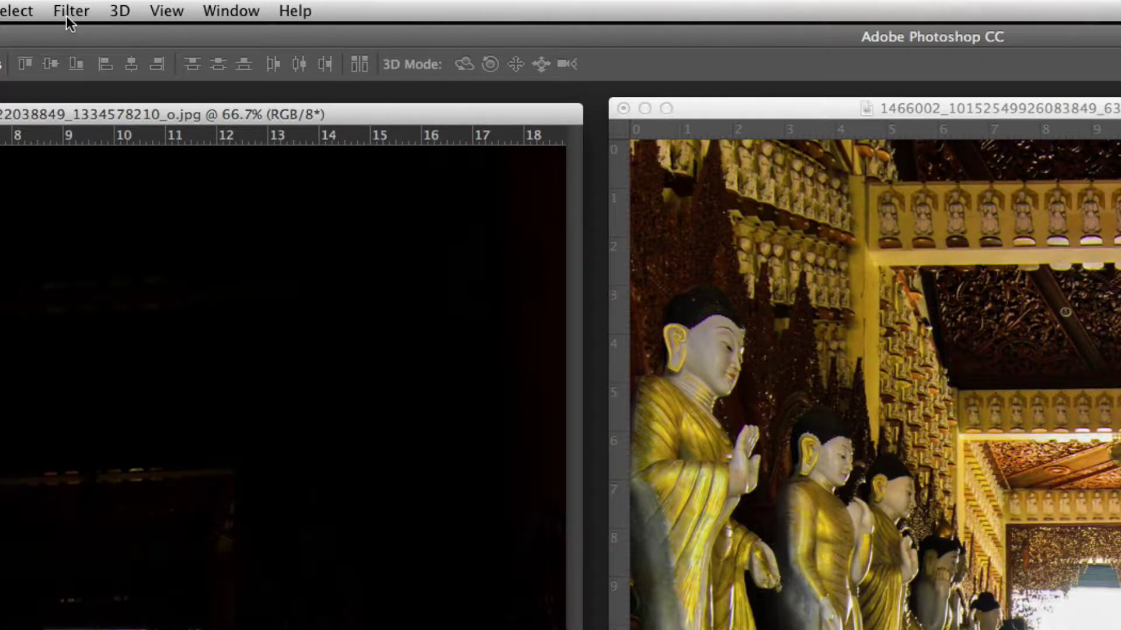
drag(68, 15, 114, 151)
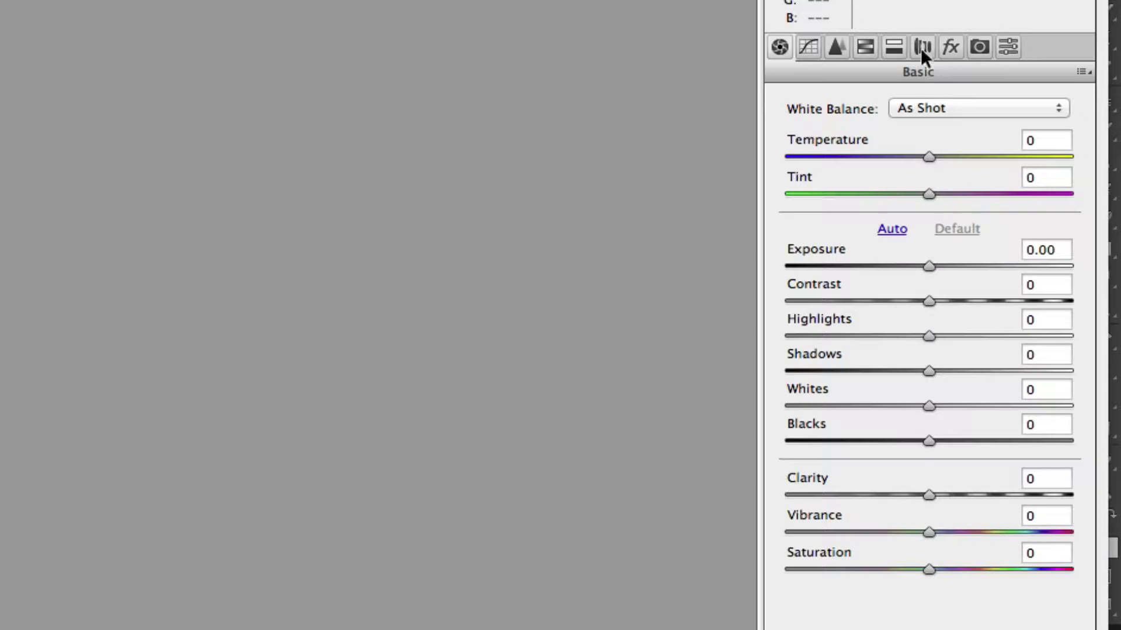
click(922, 49)
click(1004, 166)
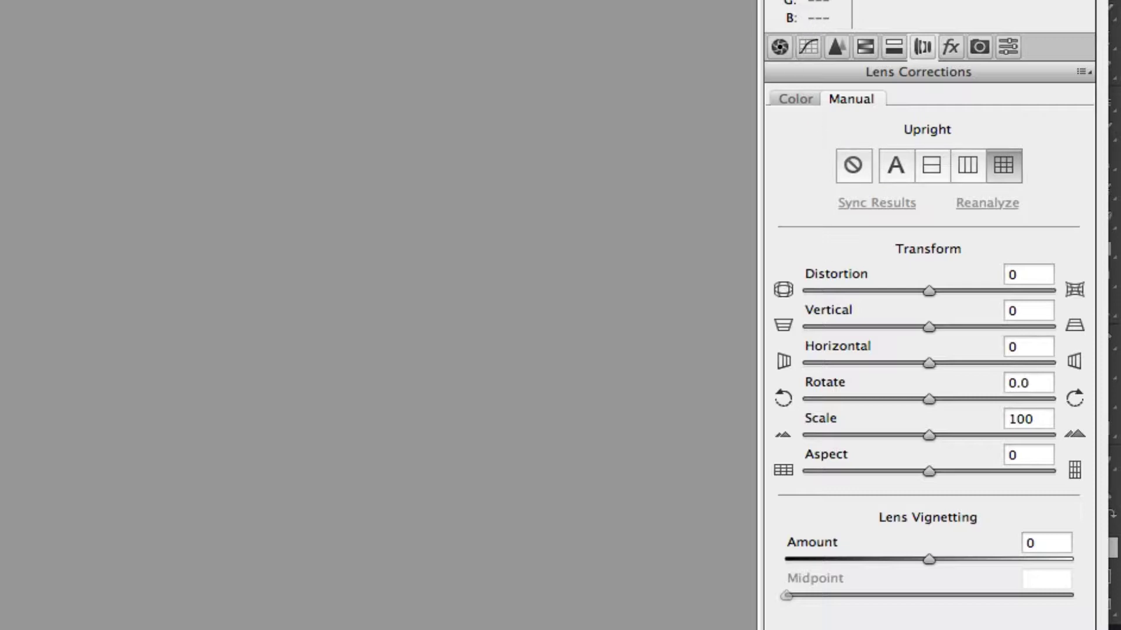
Give the dark photo the automatic basic tone adjustments and apply the Camera Raw filter
click(778, 47)
click(893, 228)
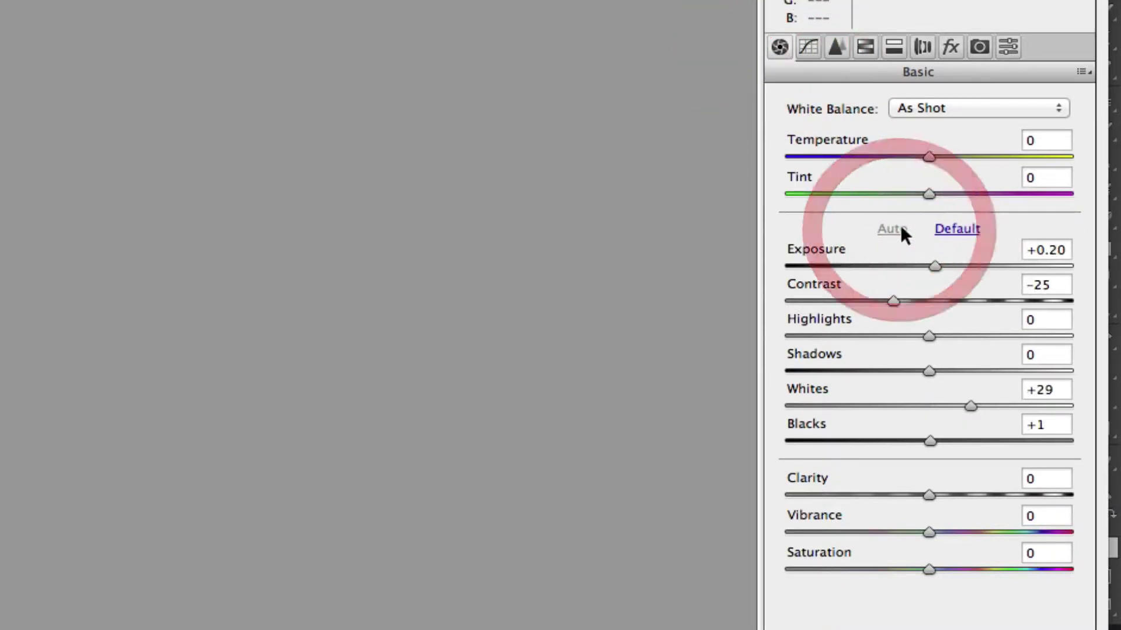
click(957, 228)
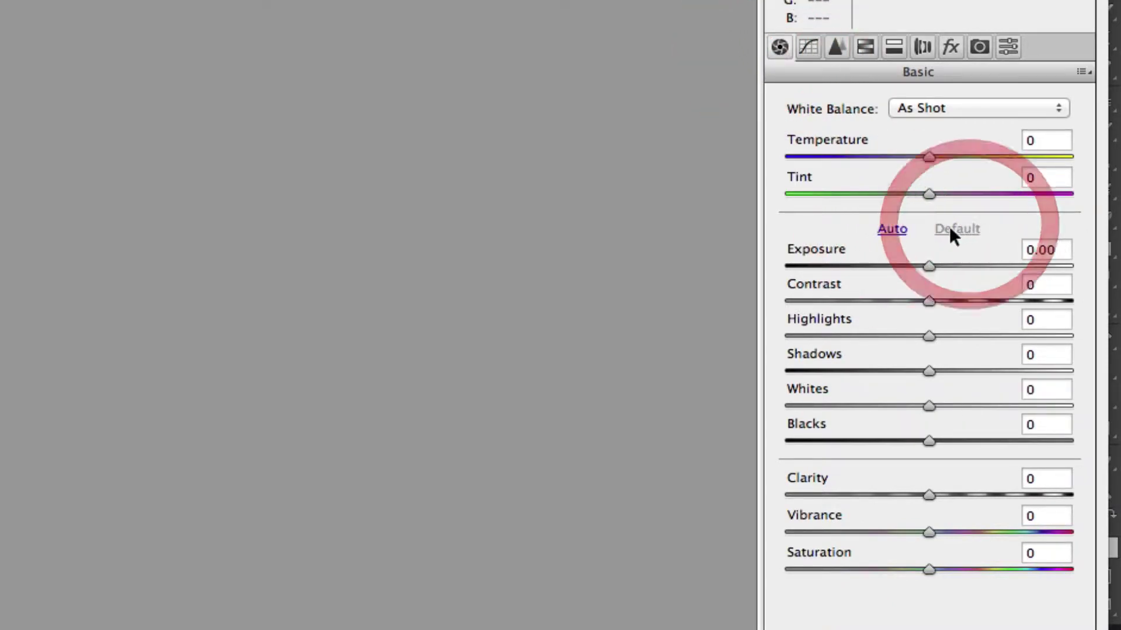
click(891, 230)
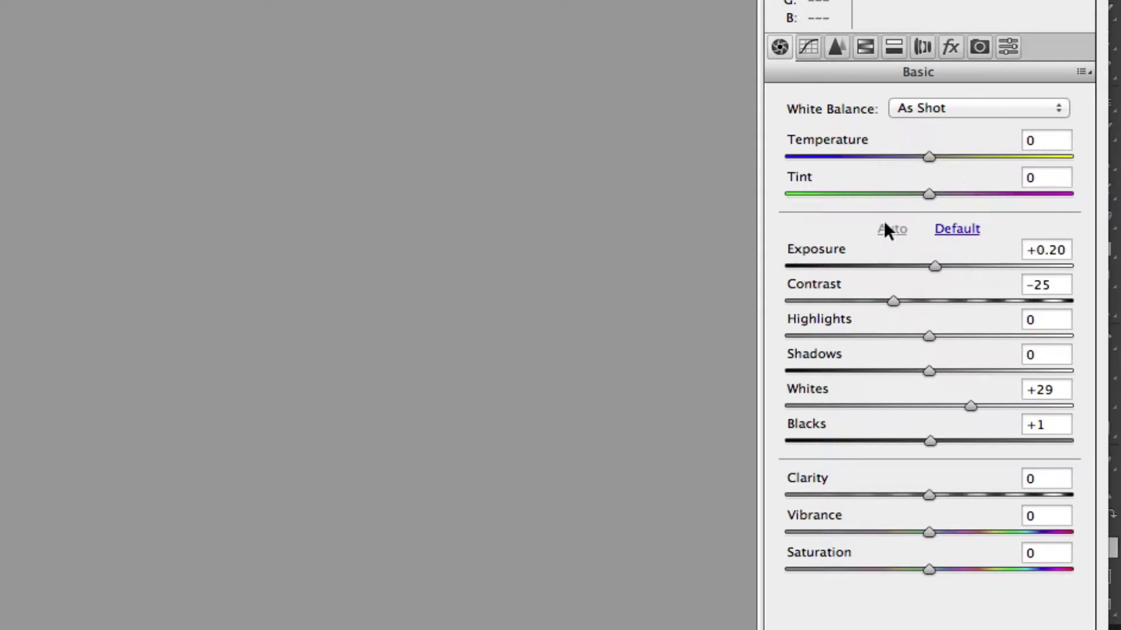
click(1055, 597)
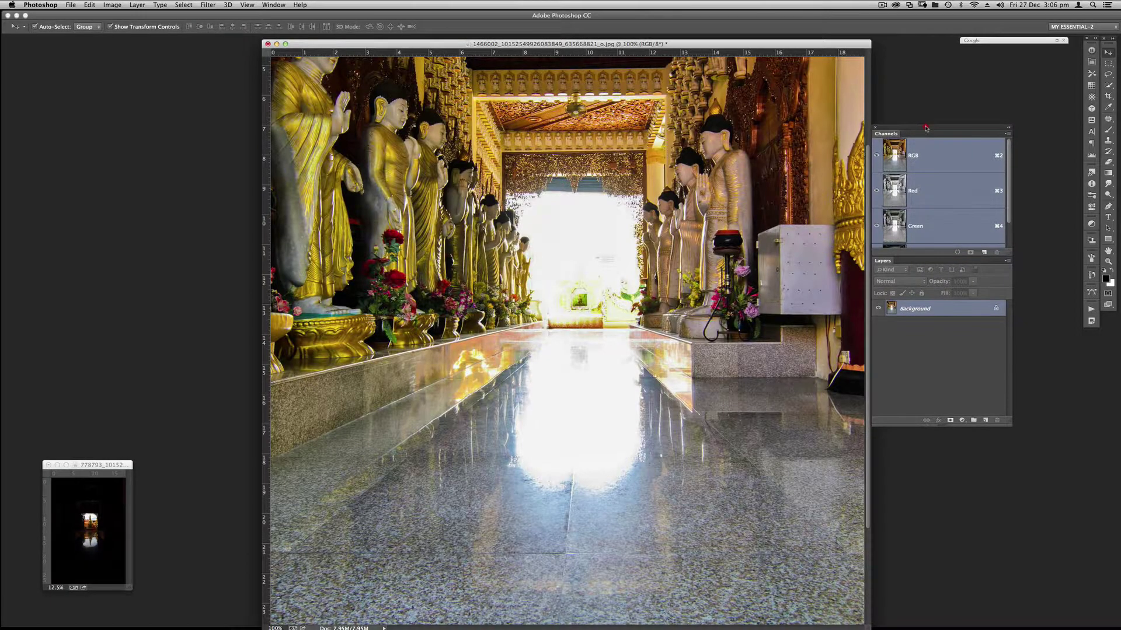
Select the lower granite floor across the full width of the bright photo with a rectangular marquee and paste a copy as a new layer
click(926, 126)
drag(870, 256, 874, 378)
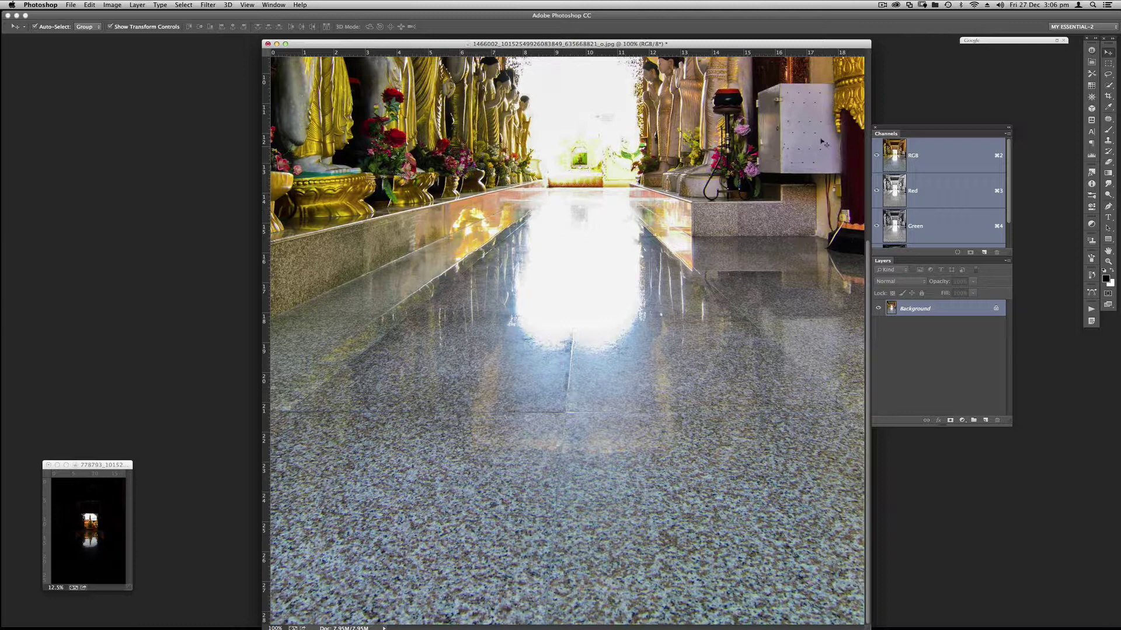
click(1108, 63)
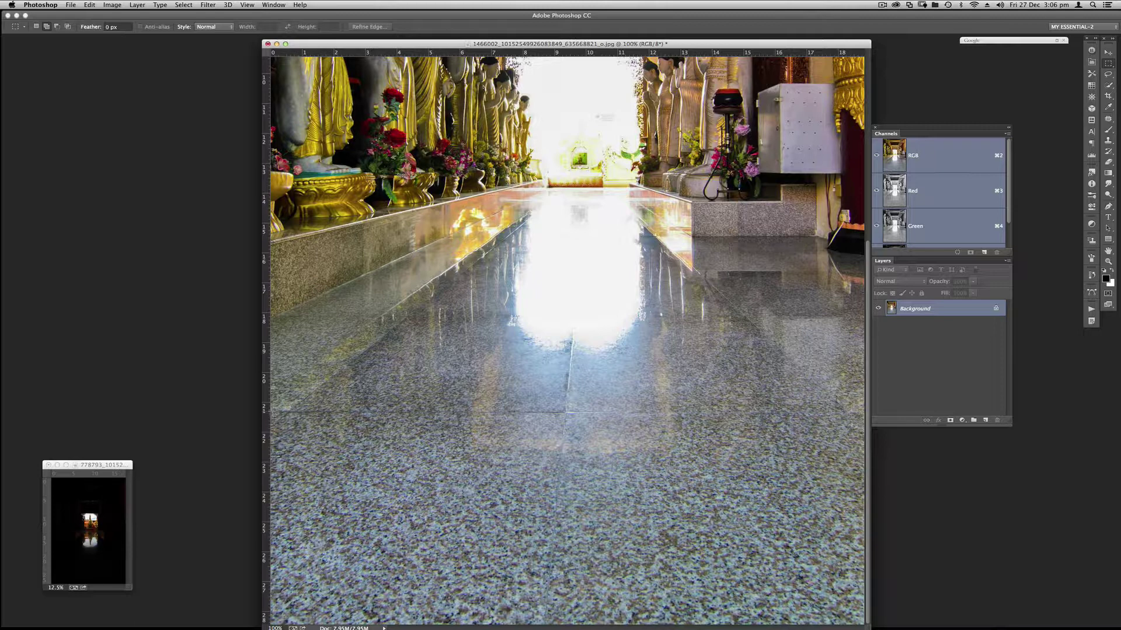
drag(272, 411, 865, 625)
key(super+c)
key(super+v)
key(v)
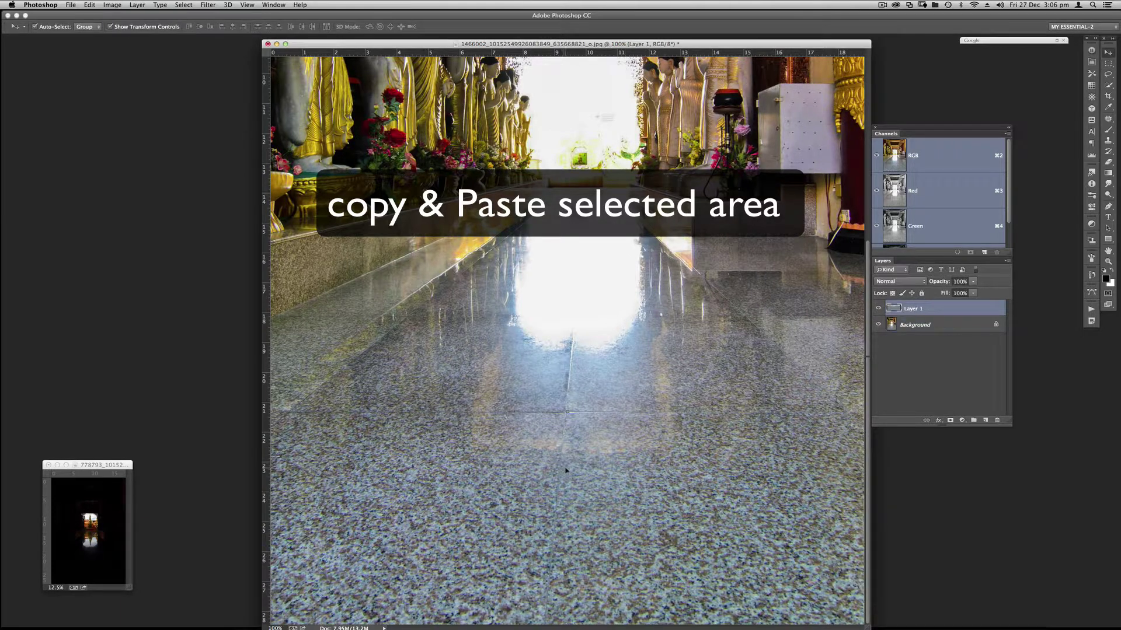
Move the pasted floor up over the bright reflection so it starts at the doorway, and stretch its height to about 126%
click(567, 411)
drag(561, 495, 544, 264)
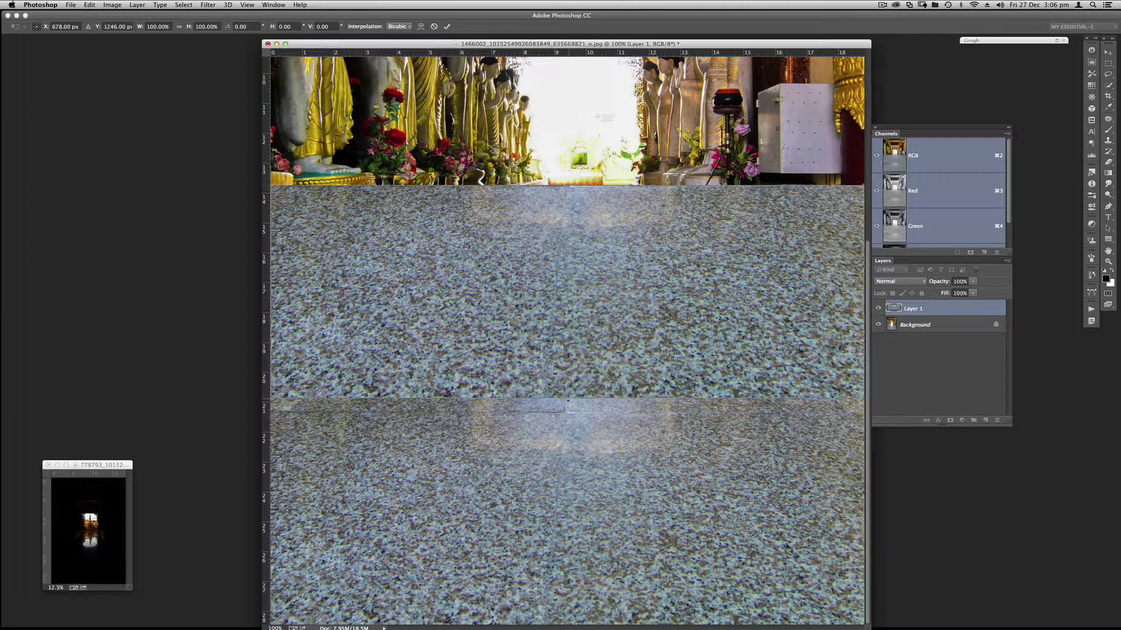
drag(569, 400, 580, 454)
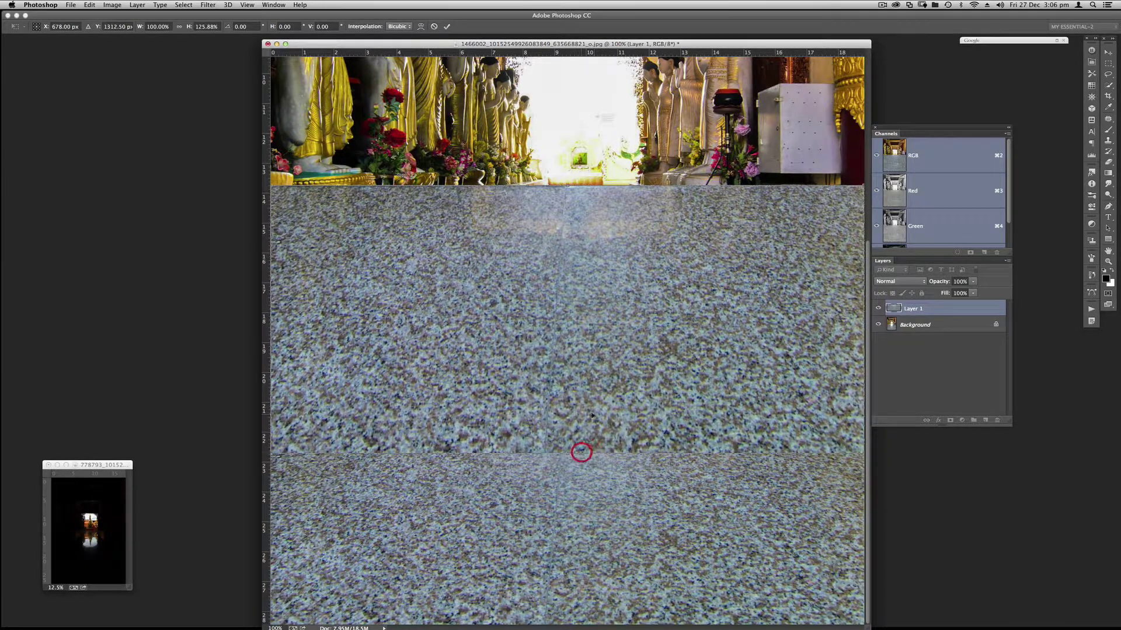
double_click(604, 387)
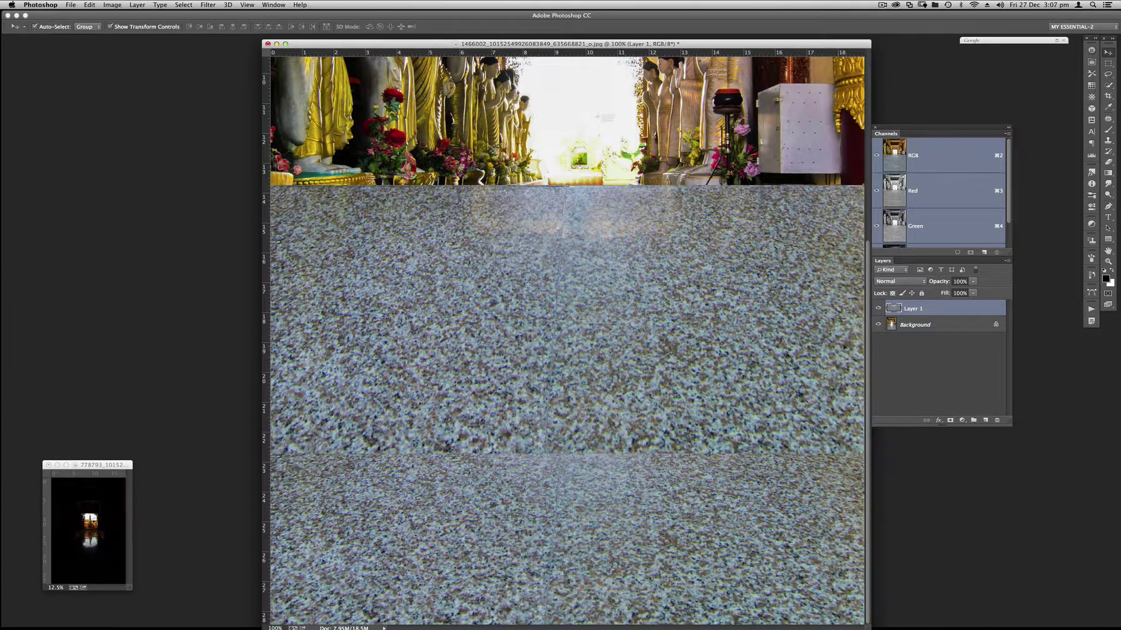
Scale the floor layer to about 60% width and 90% height, centred over the aisle's bright reflection
key(super+t)
drag(862, 319, 783, 333)
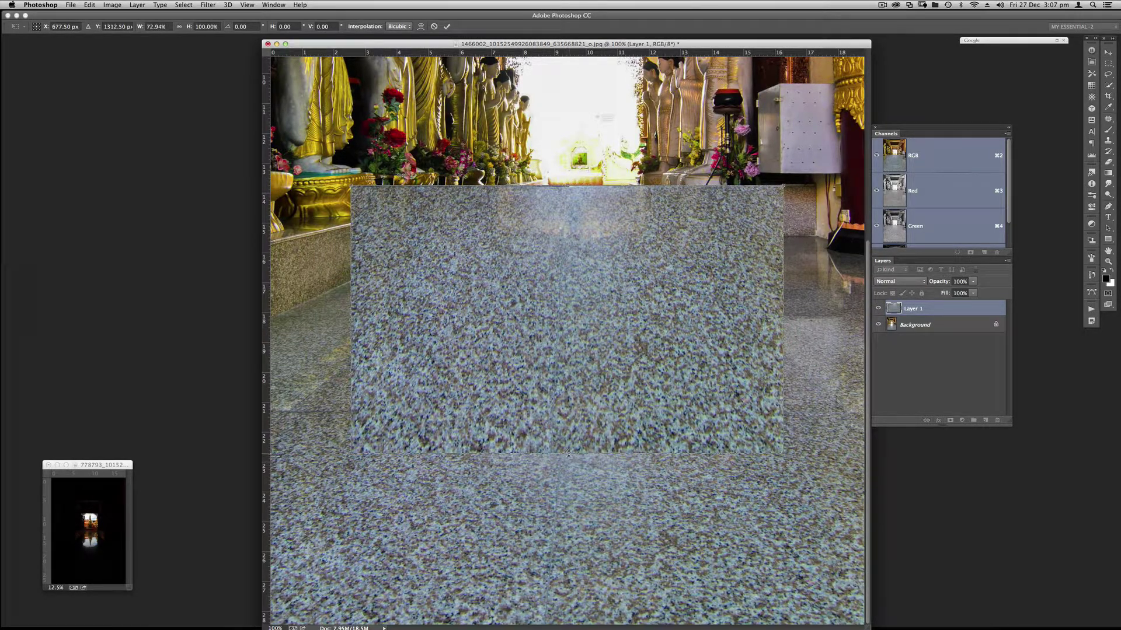
mouse_move(569, 451)
mouse_down()
mouse_move(564, 384)
mouse_move(567, 414)
mouse_up()
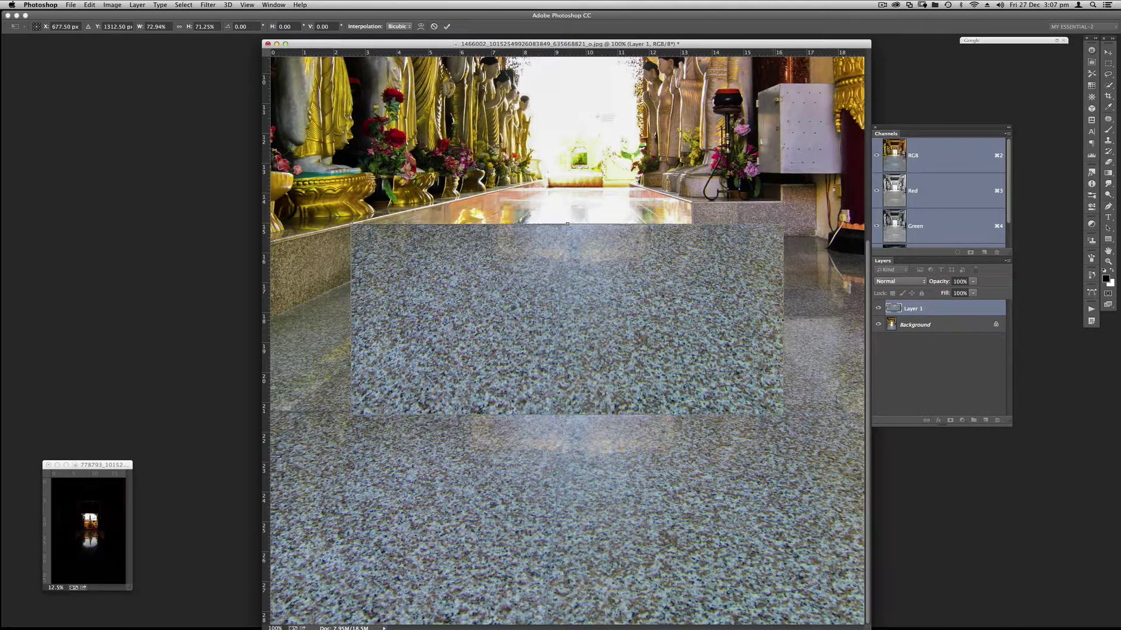
drag(783, 320, 759, 316)
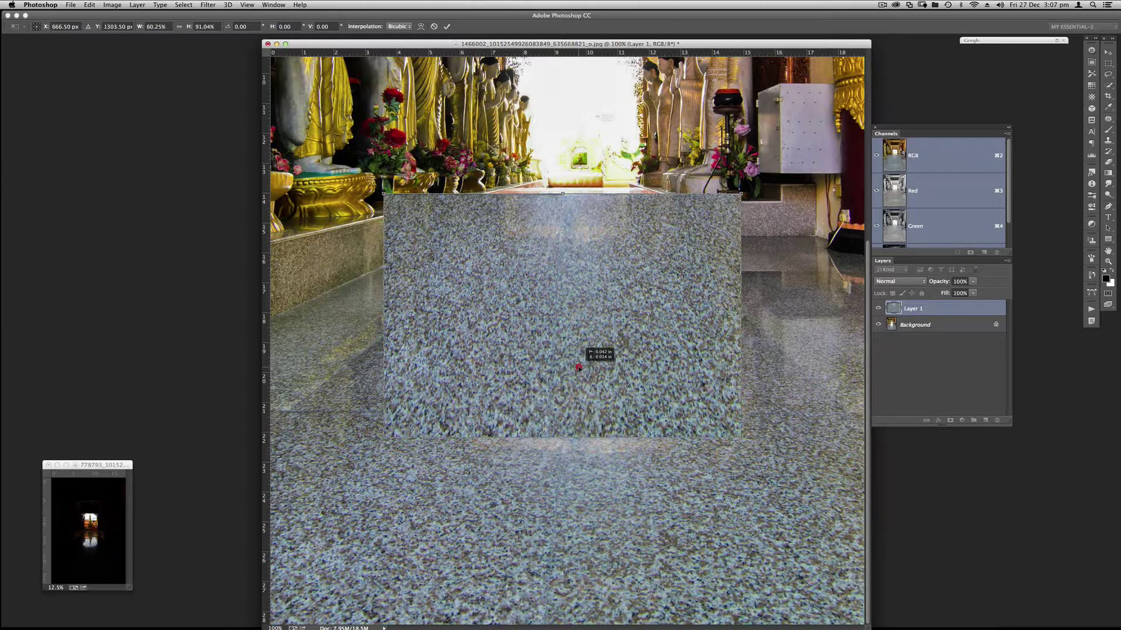
drag(578, 368, 576, 362)
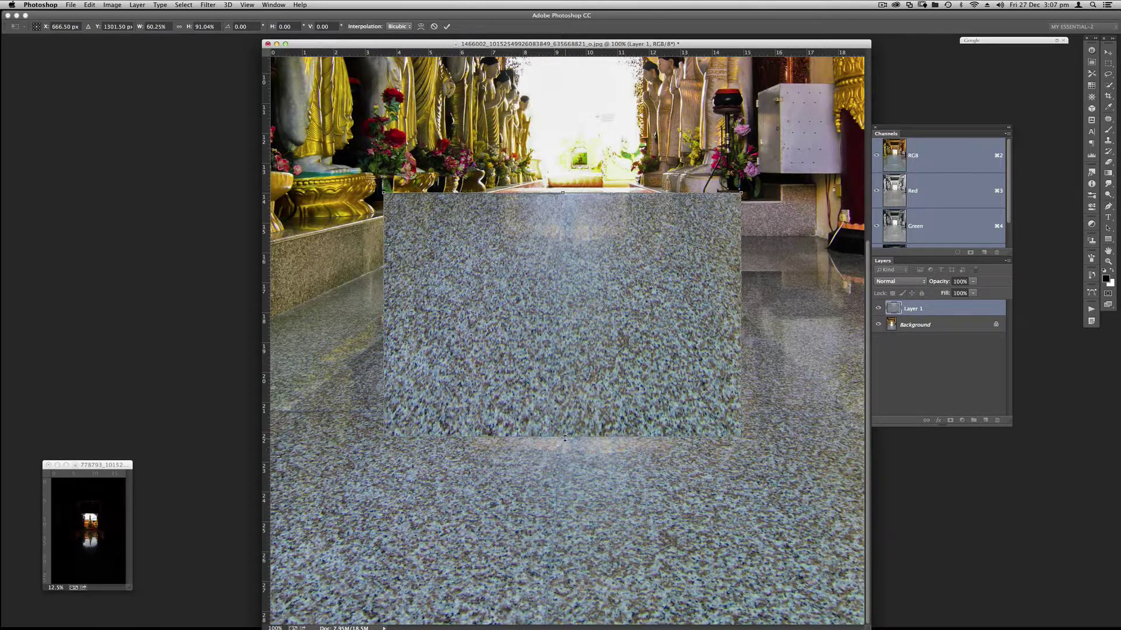
drag(562, 438, 562, 434)
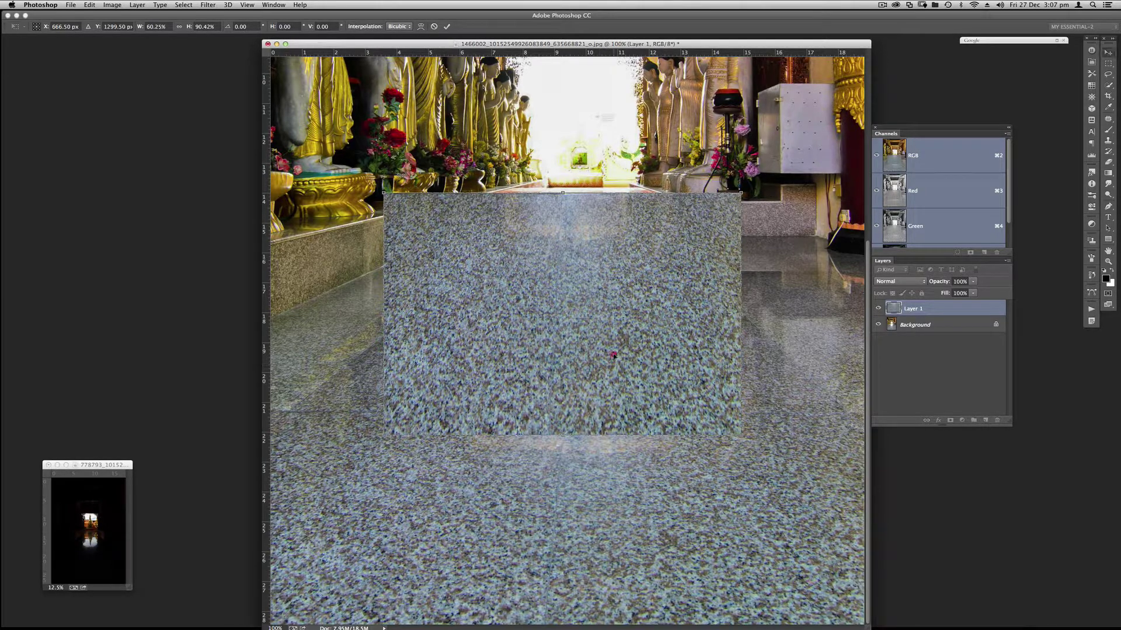
double_click(615, 354)
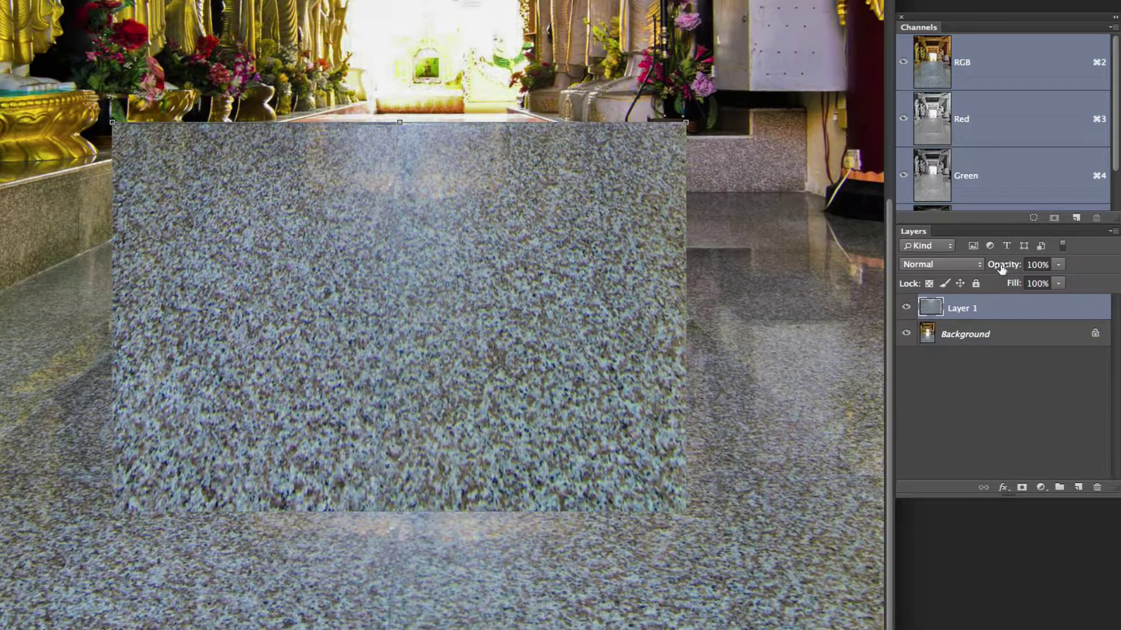
Lower the pasted floor layer's opacity to 10% and trace the aisle floor between the side ledges, up to the doorway, with a polygonal selection
mouse_move(938, 282)
mouse_down()
mouse_move(921, 285)
mouse_move(975, 270)
mouse_move(941, 277)
mouse_up()
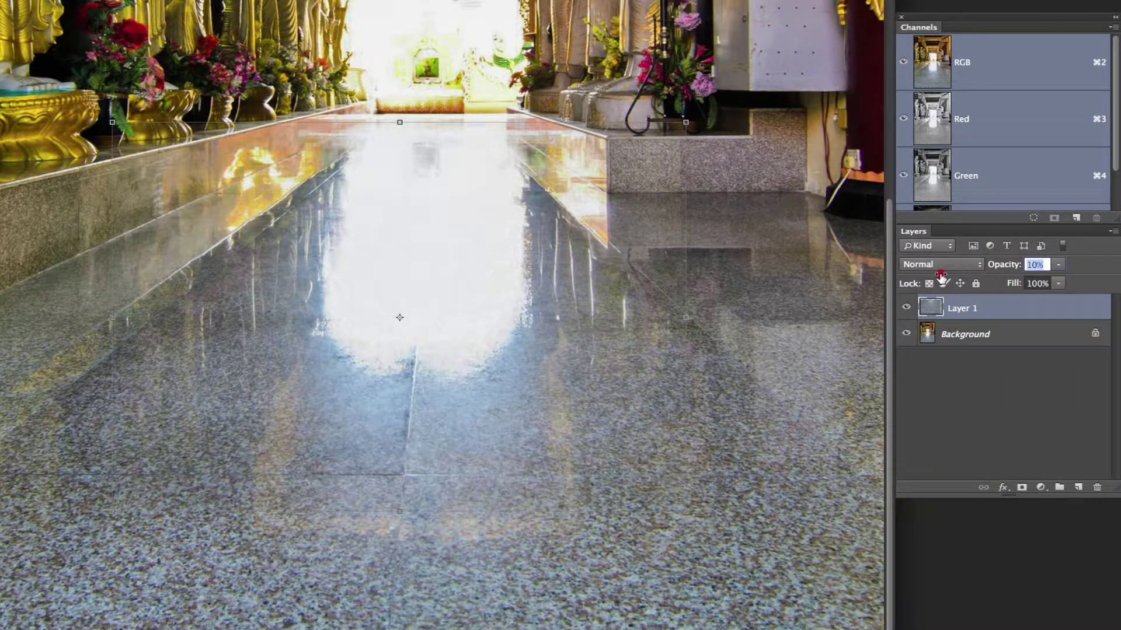
key(Return)
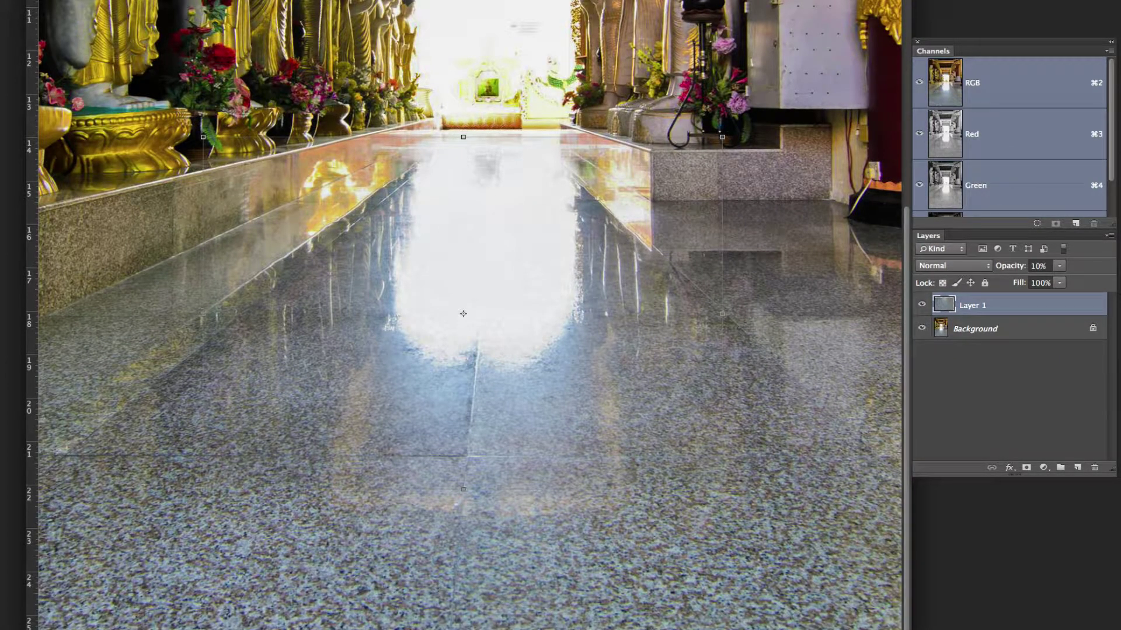
click(44, 440)
click(439, 141)
click(42, 439)
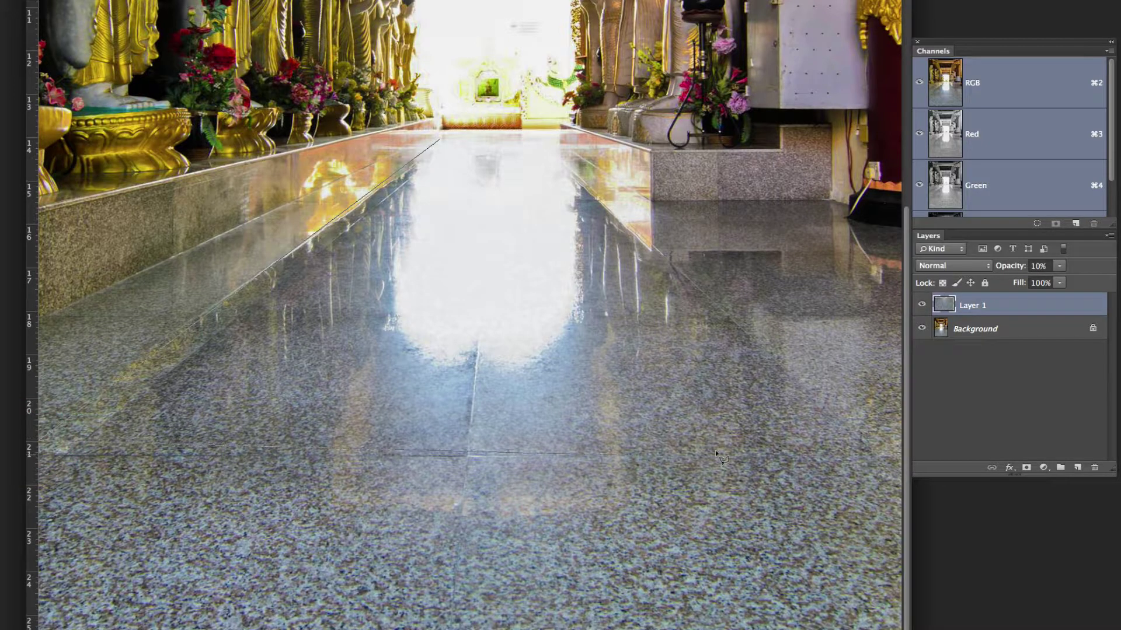
click(876, 455)
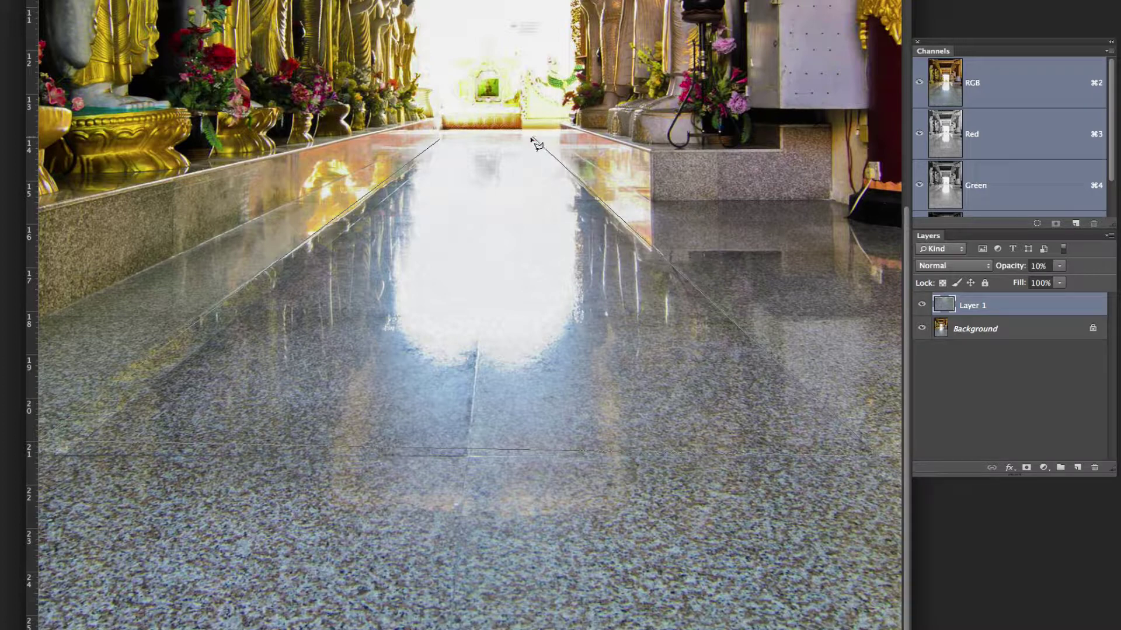
click(532, 138)
click(441, 139)
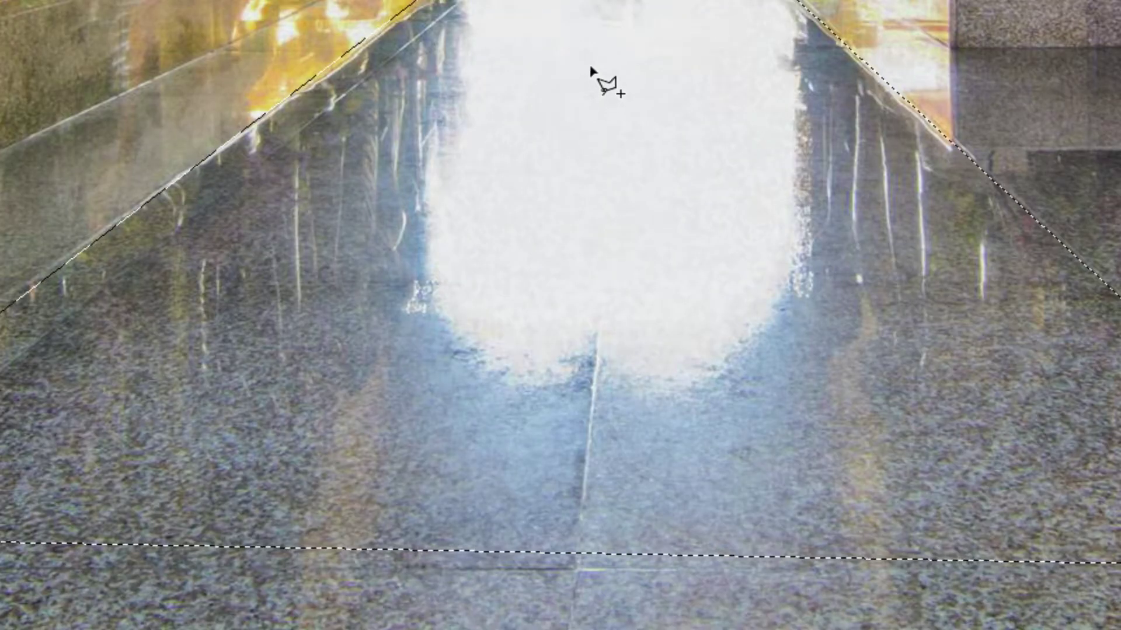
Feather the aisle floor selection by 20 pixels and turn it into a layer mask on the pasted floor layer
right_click(613, 76)
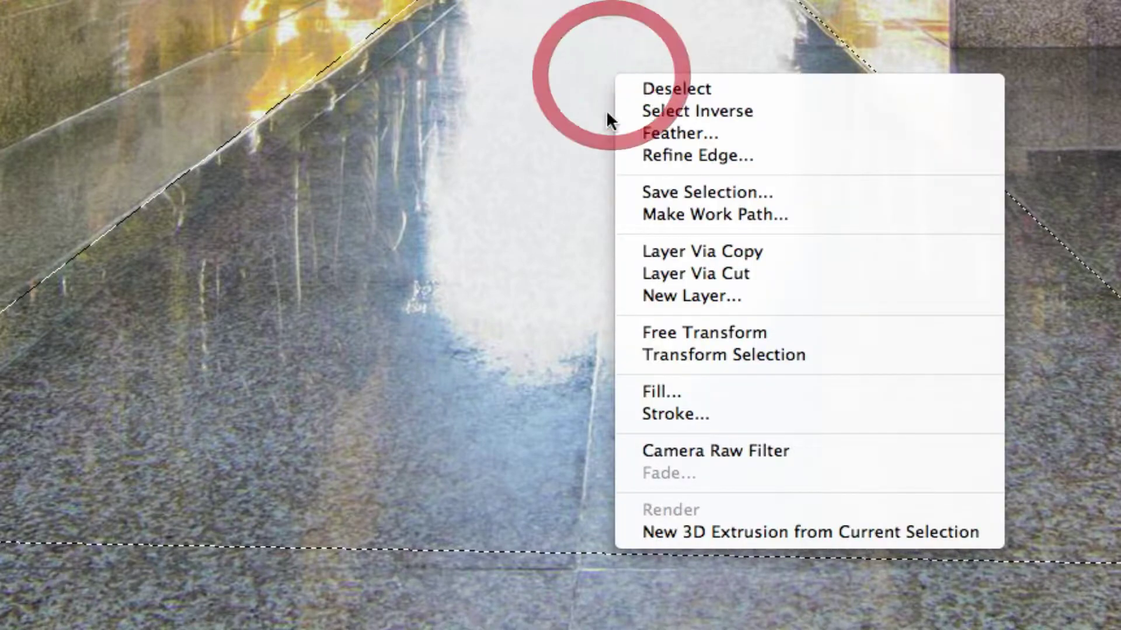
click(674, 134)
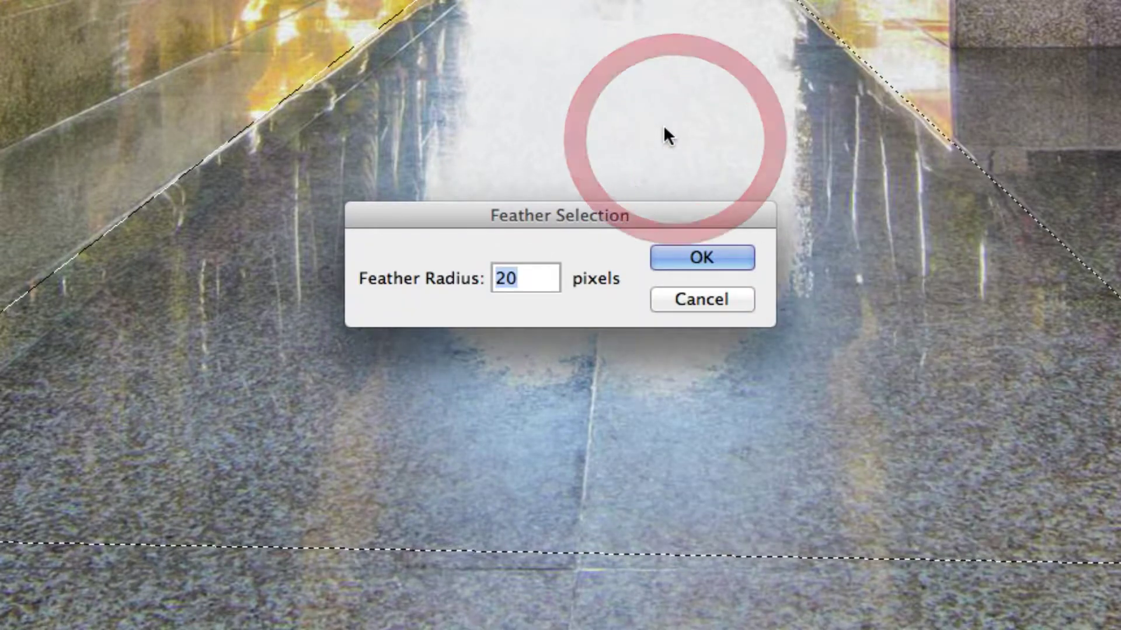
click(713, 261)
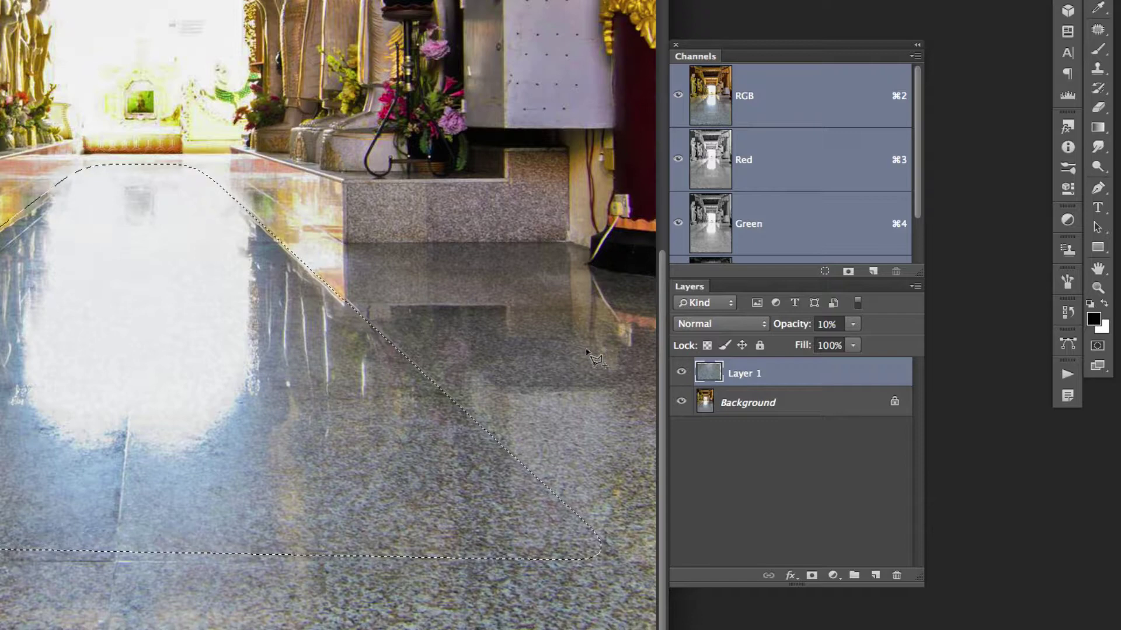
click(812, 576)
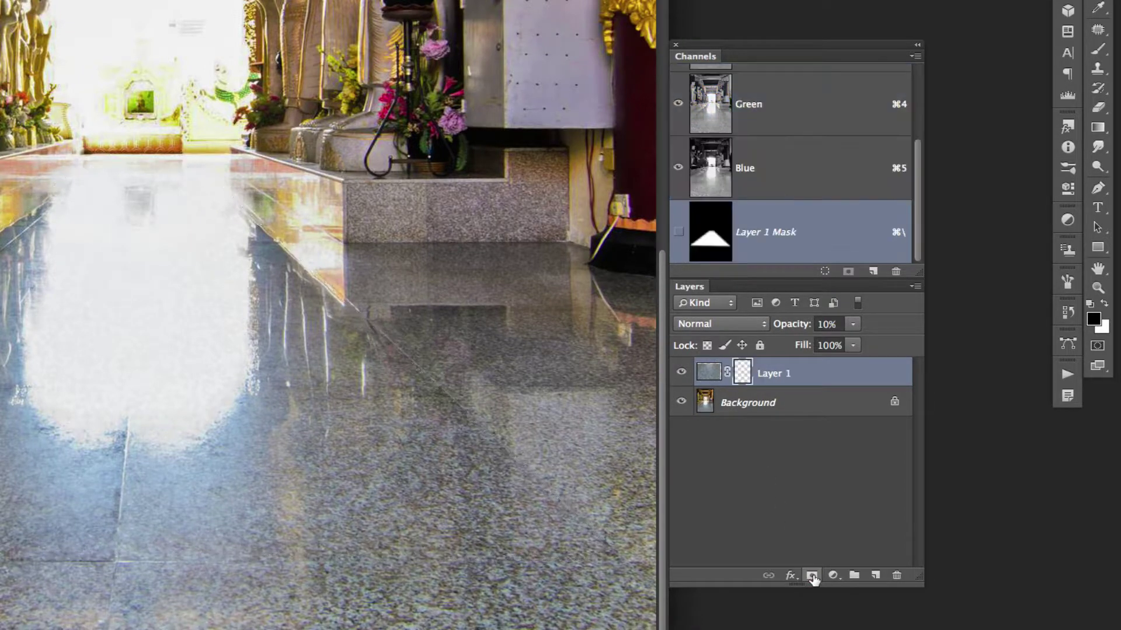
double_click(743, 374)
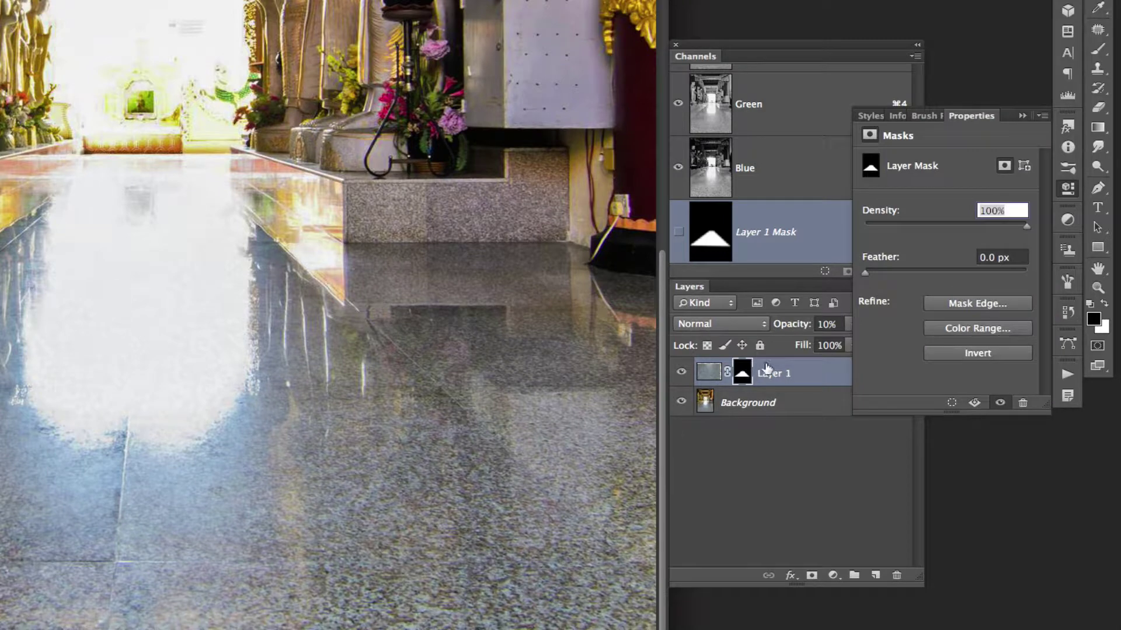
click(978, 354)
click(976, 353)
Restore the pasted floor layer's opacity to 100% and stretch its height downwards to about 118%
click(713, 378)
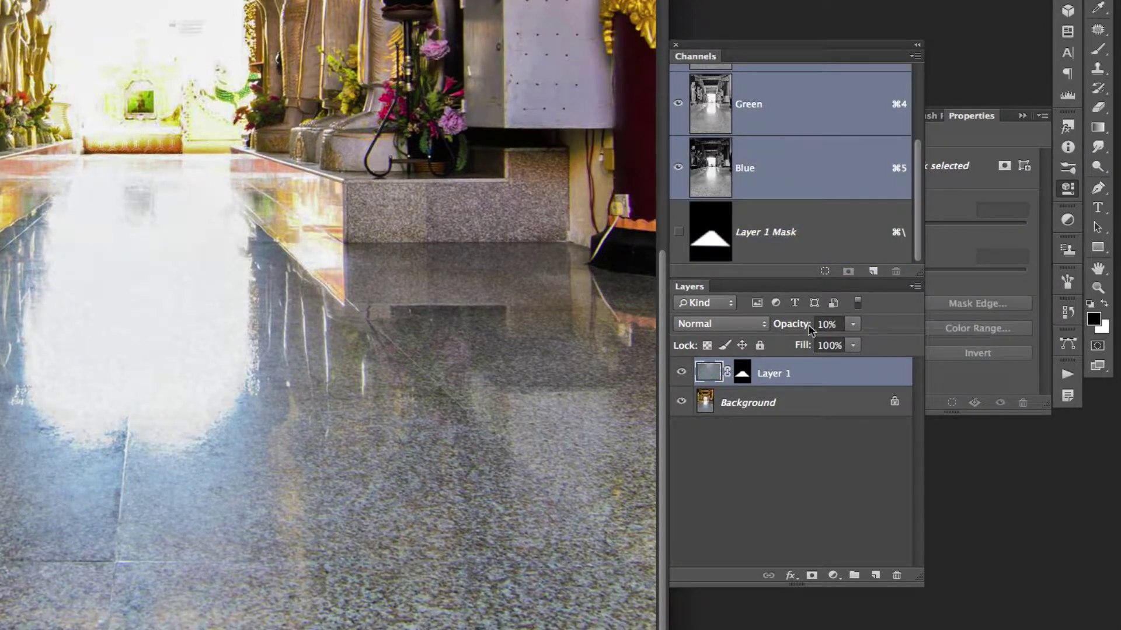
drag(782, 331, 834, 330)
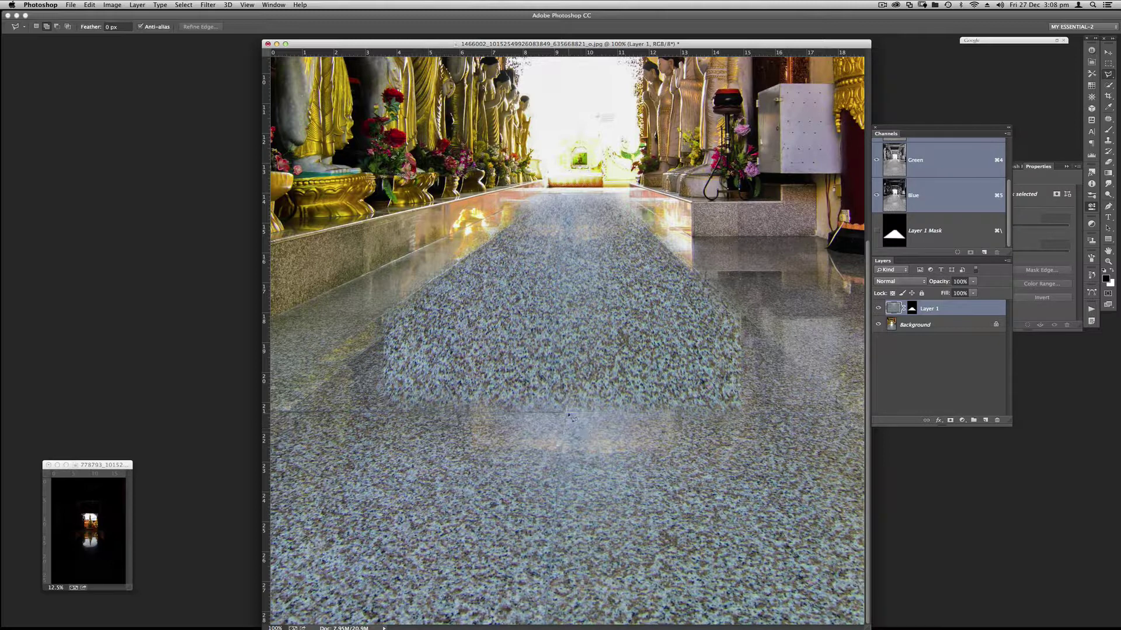
key(v)
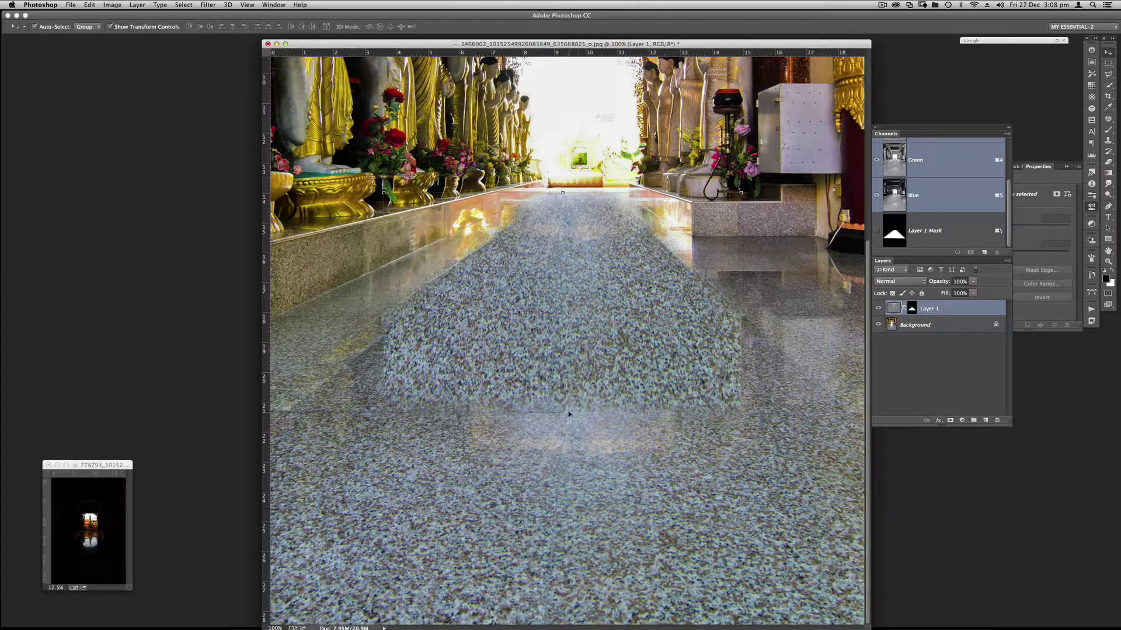
drag(561, 434, 564, 478)
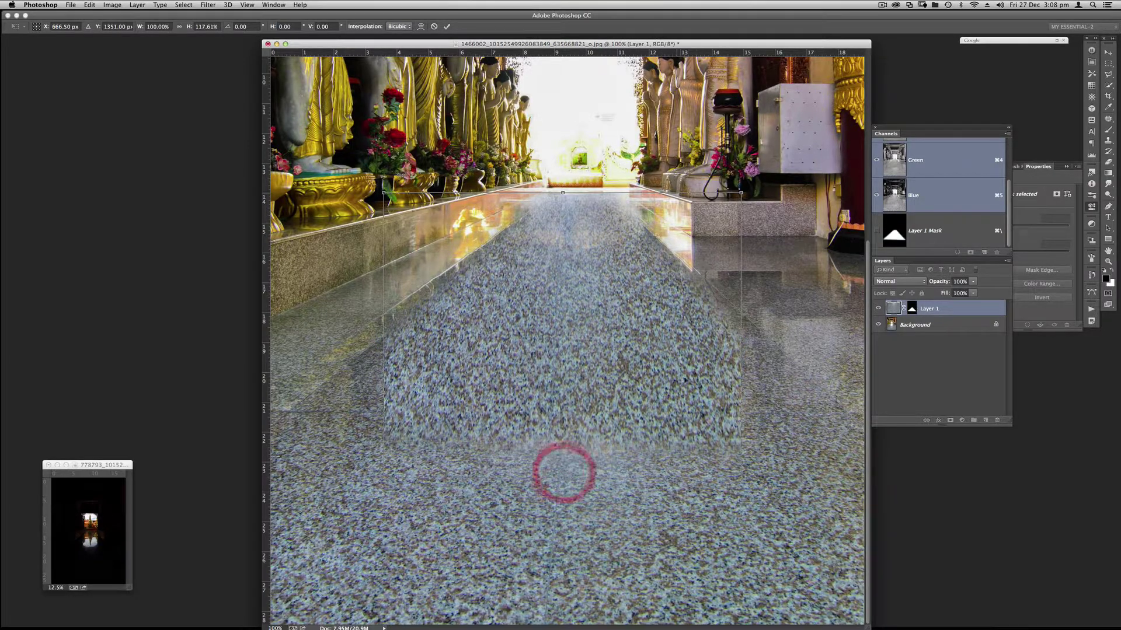
double_click(697, 258)
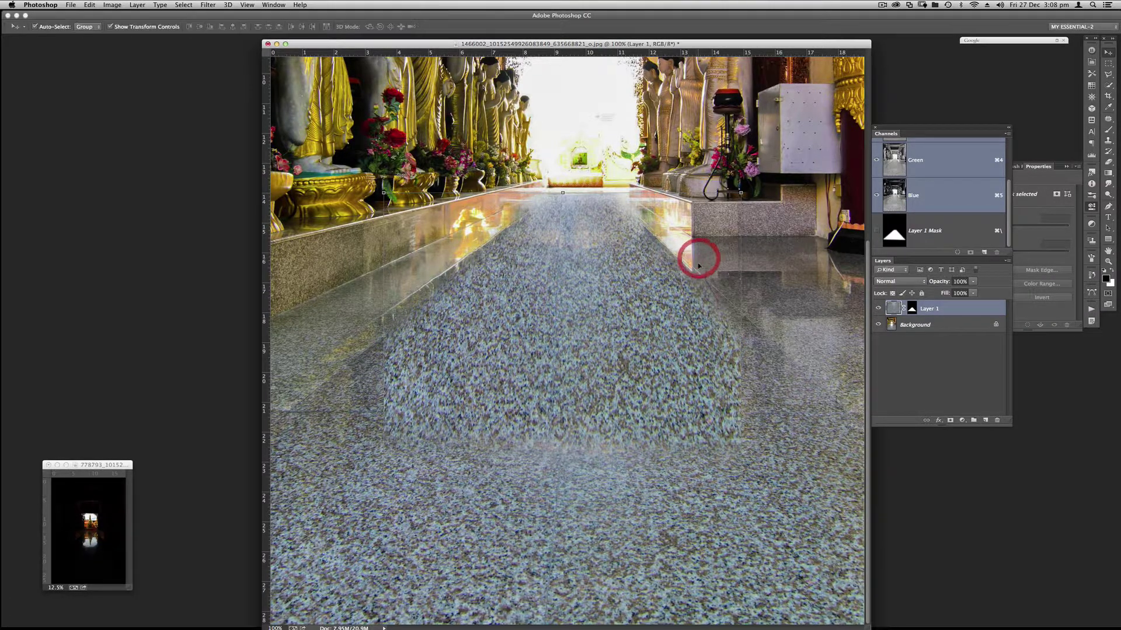
Blend the pasted floor's hard edges by painting black on its layer mask with a soft brush of about 175 px at 100% opacity
click(913, 309)
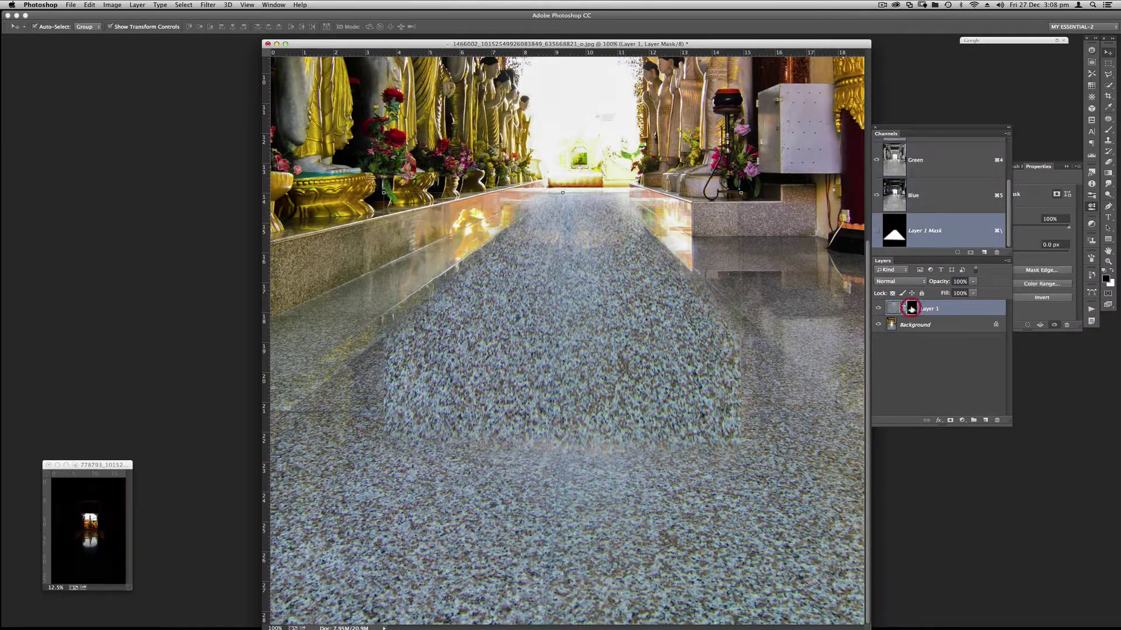
key(b)
drag(730, 330, 741, 324)
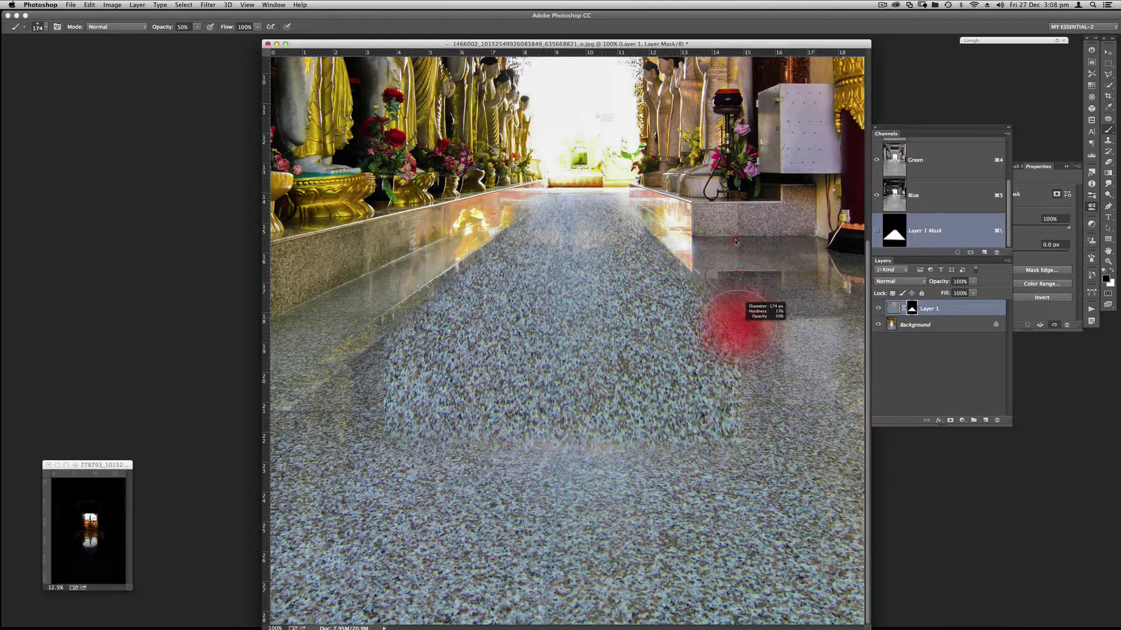
key(0)
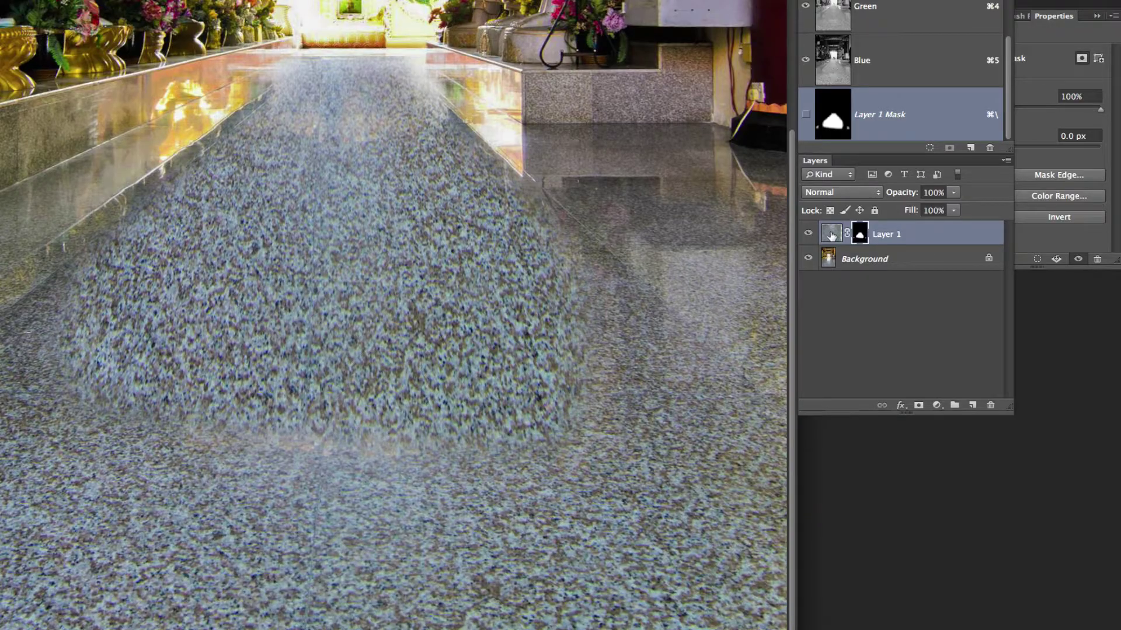
Add a Hue/Saturation adjustment layer above the pasted floor layer and clip it to that layer
click(832, 234)
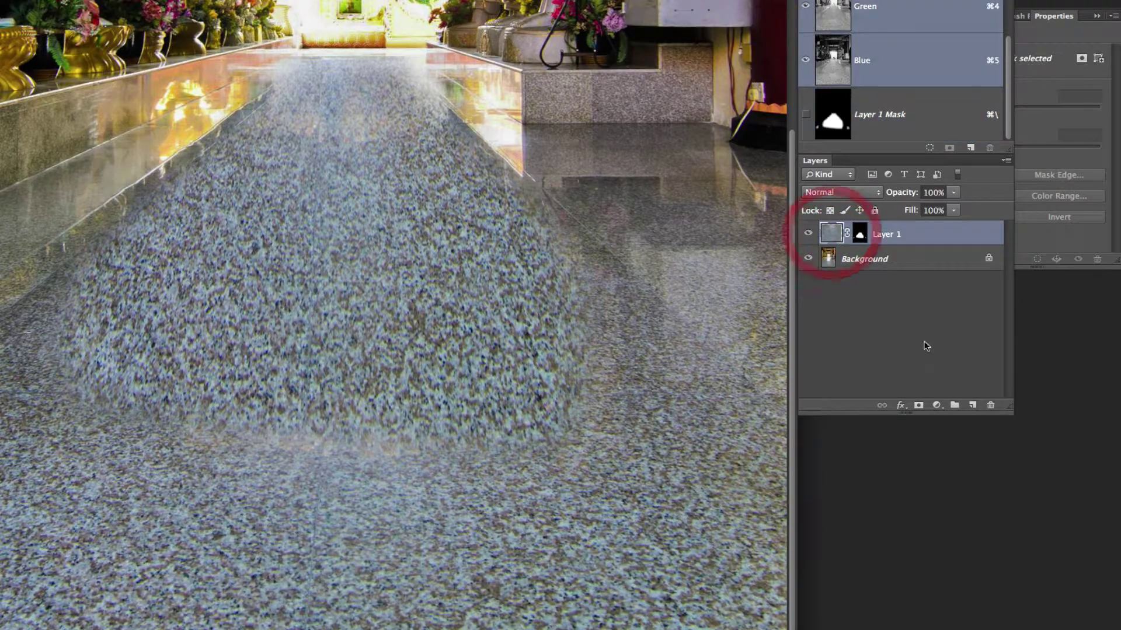
click(937, 405)
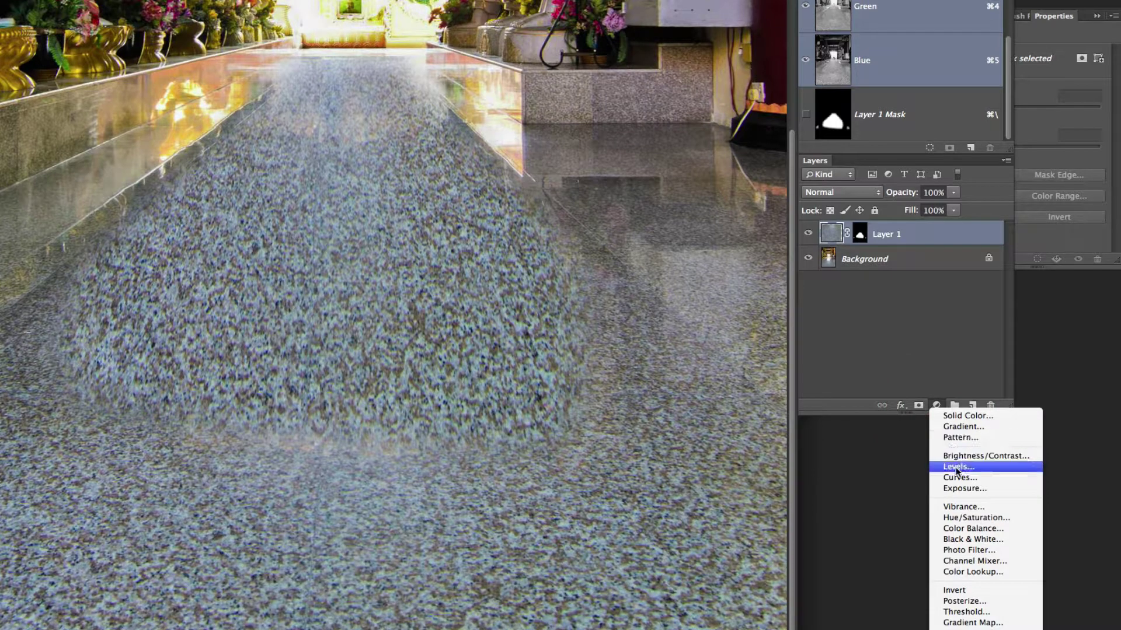
click(962, 518)
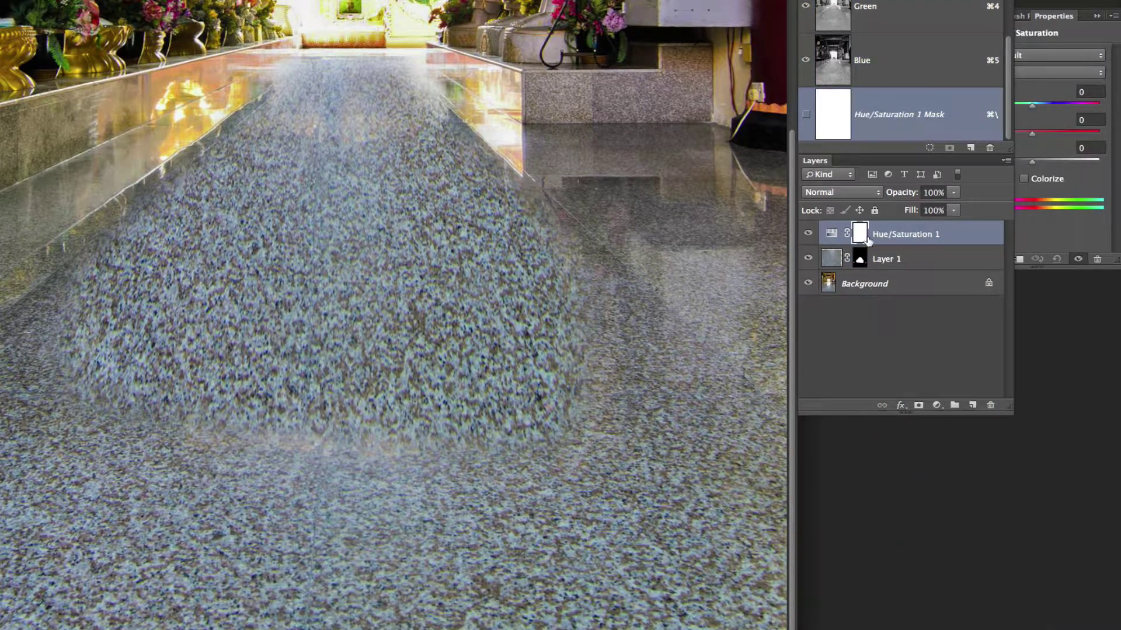
click(1039, 226)
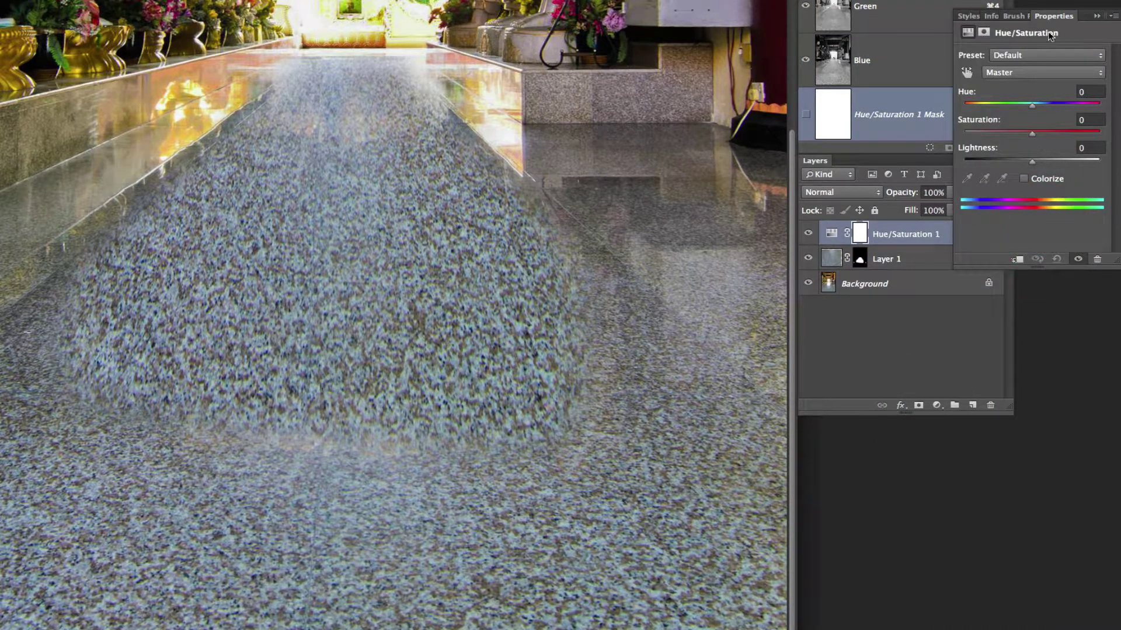
click(1025, 262)
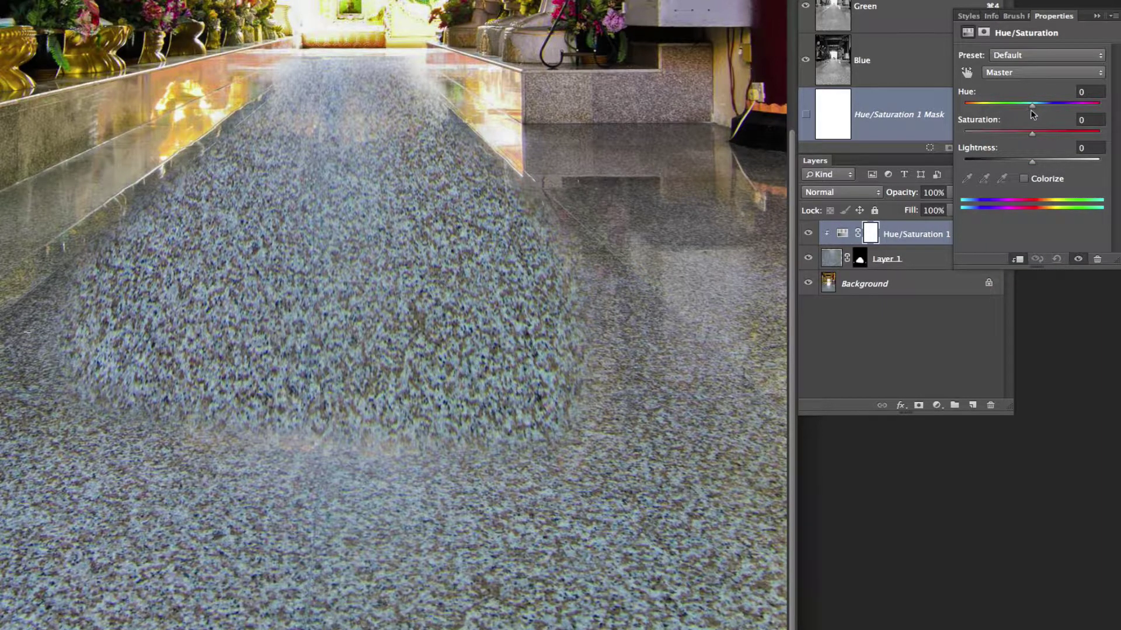
Set the clipped adjustment's hue to +6 and lightness to -3 to match the surrounding granite
mouse_move(1032, 111)
mouse_down()
mouse_move(960, 133)
mouse_move(1118, 107)
mouse_move(1034, 118)
mouse_up()
mouse_move(1032, 163)
mouse_down()
mouse_move(1011, 166)
mouse_move(1045, 166)
mouse_move(1031, 165)
mouse_up()
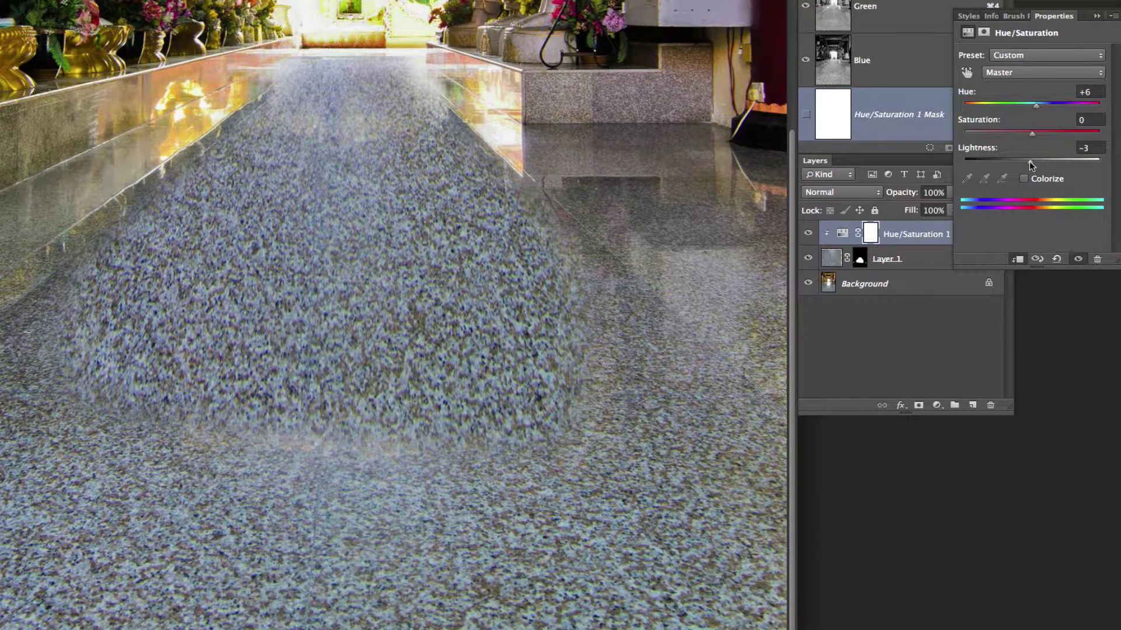
mouse_move(1036, 107)
mouse_down()
mouse_move(1022, 115)
mouse_move(1036, 113)
mouse_up()
Lower the pasted floor layer's opacity to 76% and brush beside both of its side edges
click(832, 263)
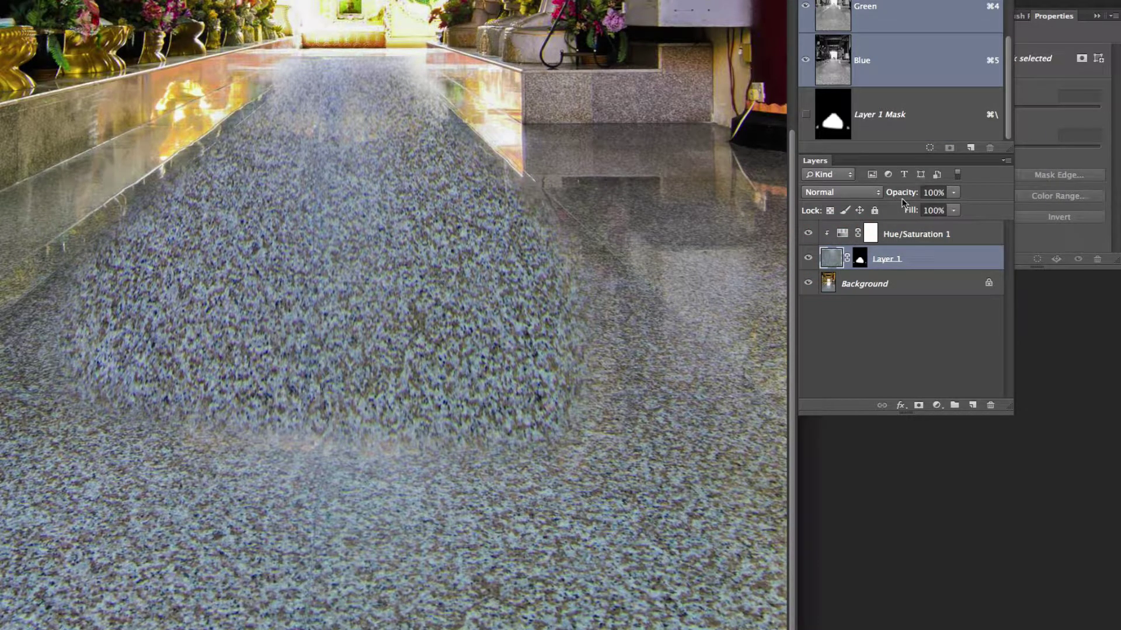
drag(907, 196, 893, 194)
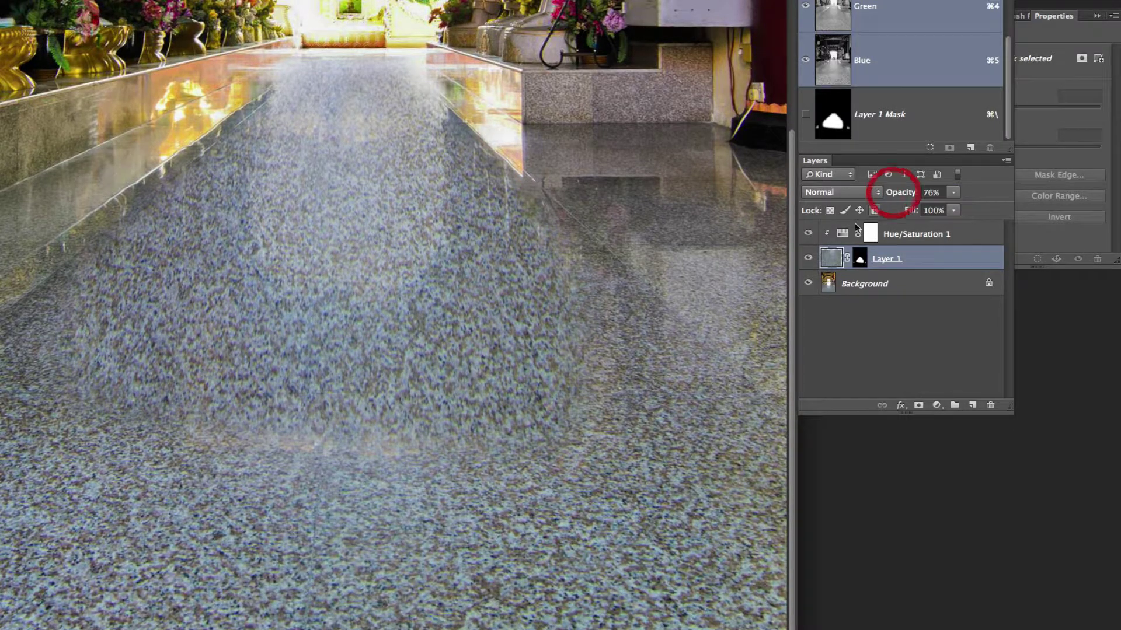
click(1, 308)
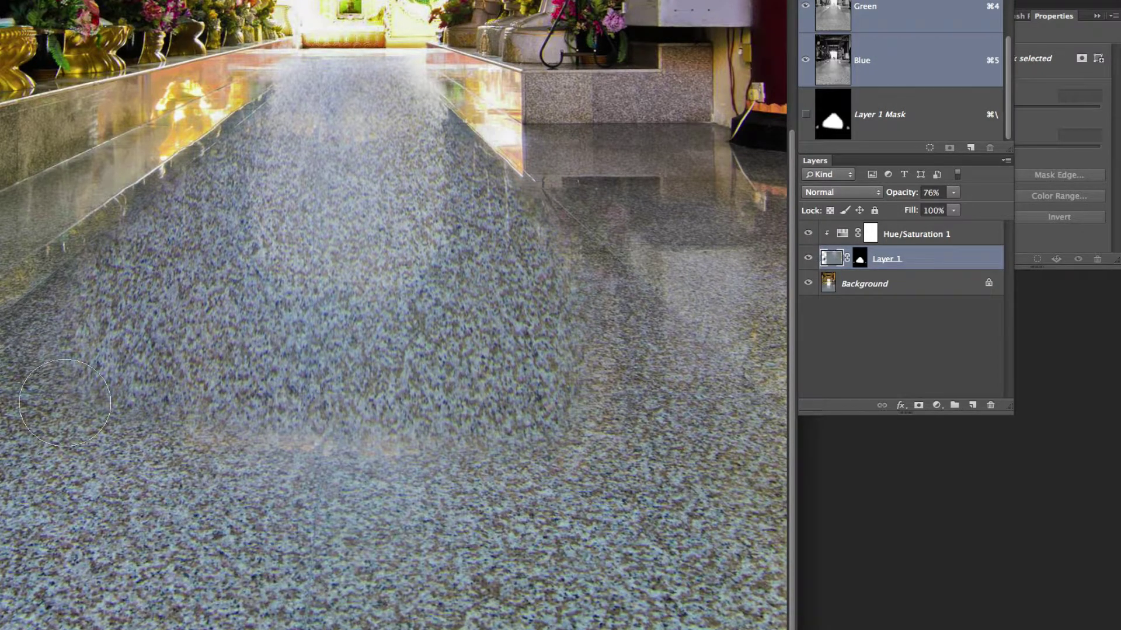
mouse_move(525, 275)
mouse_down()
mouse_move(528, 237)
mouse_move(600, 259)
mouse_move(562, 237)
mouse_move(649, 254)
mouse_up()
click(860, 260)
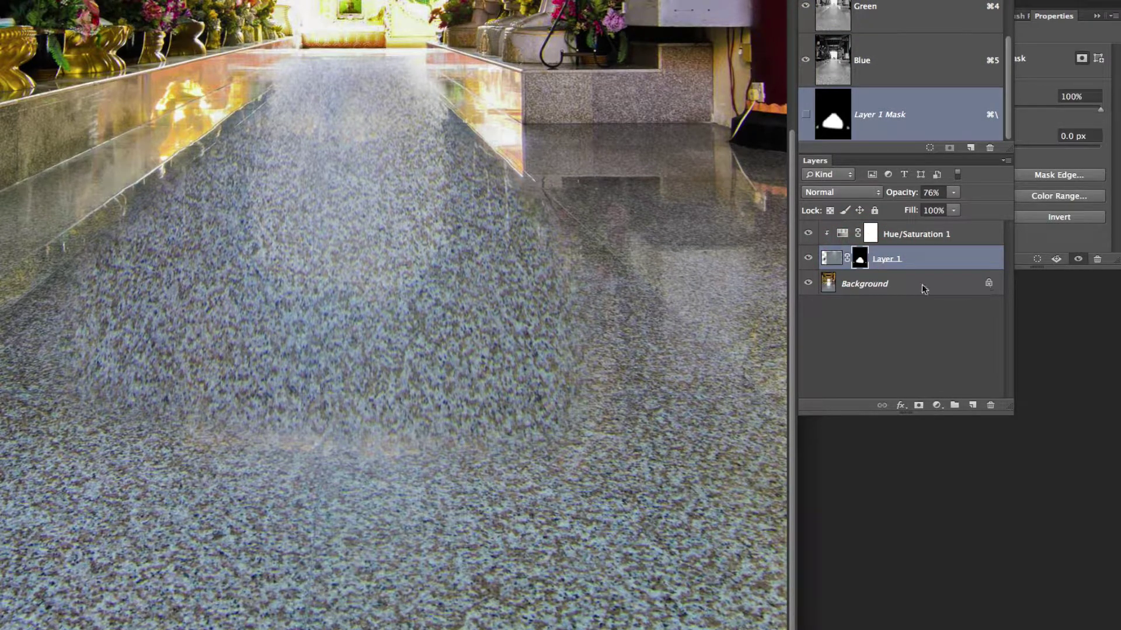
Duplicate the Background layer and hide the original
click(829, 285)
key(super+j)
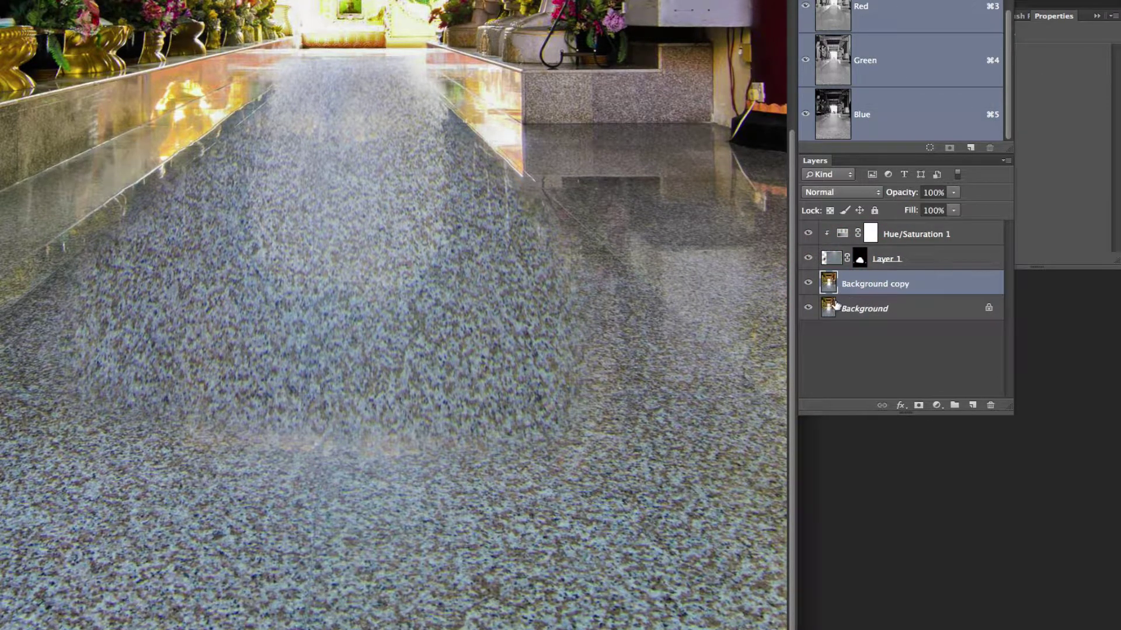
click(808, 310)
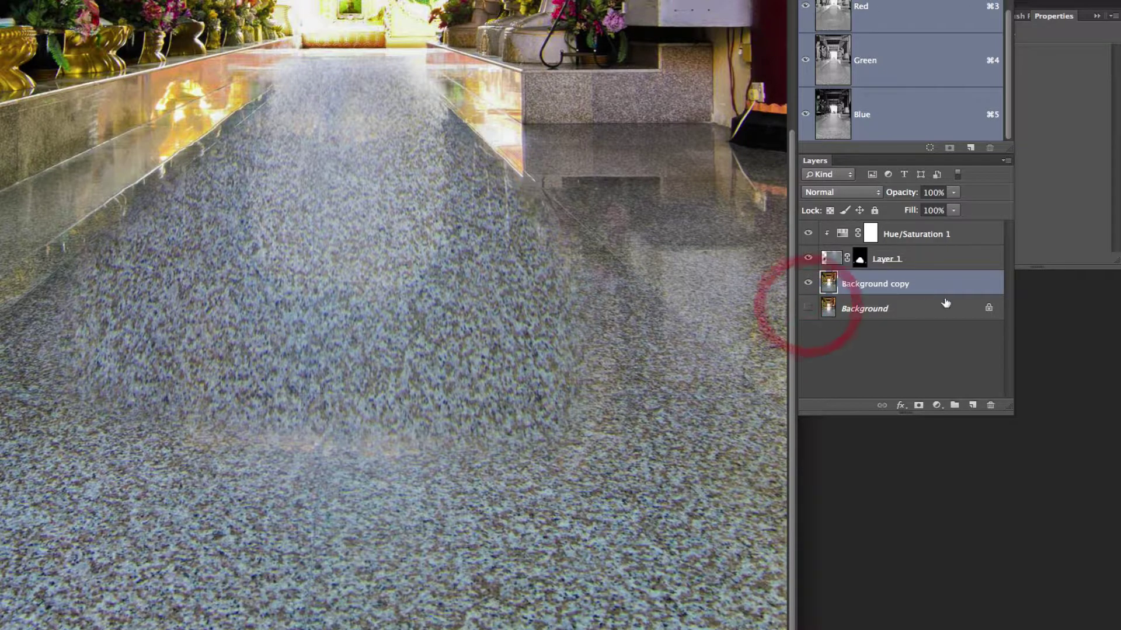
Convert Layer 1 to a Smart Object, parking its mask on the Background copy during the conversion and returning it to Layer 1
drag(860, 261, 863, 283)
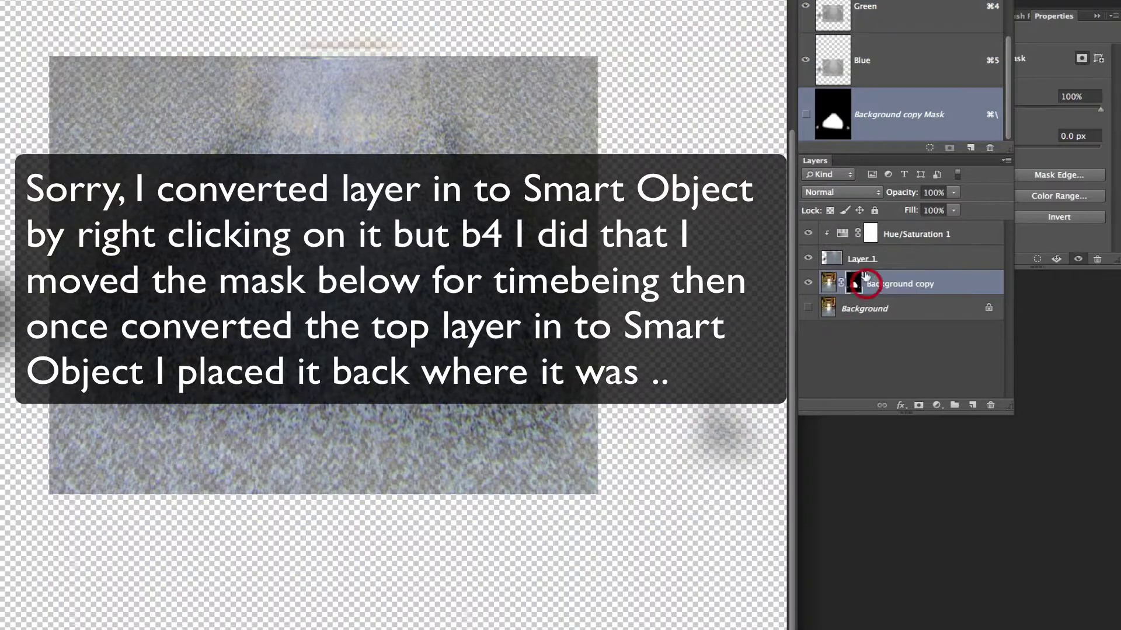
right_click(888, 258)
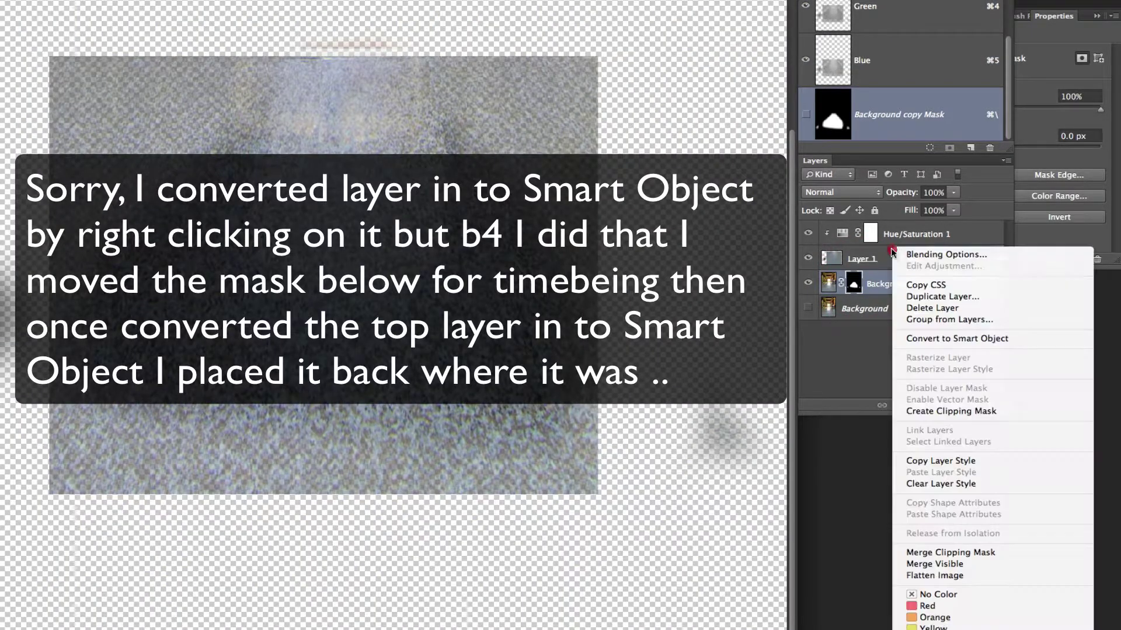
click(934, 338)
drag(859, 286, 862, 260)
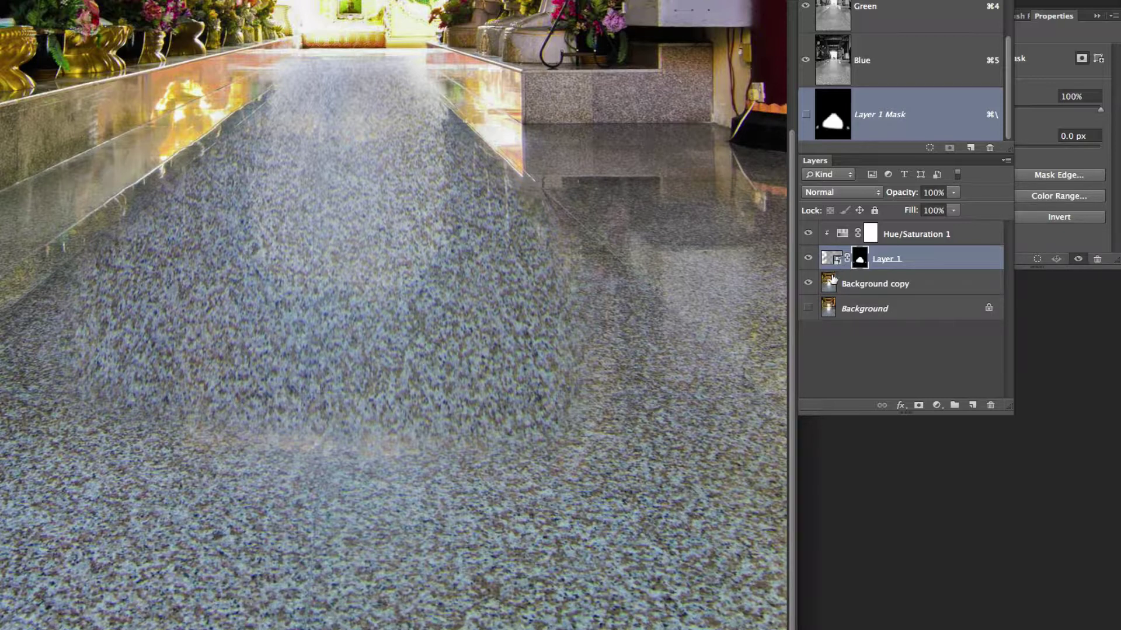
Sharpen the floor Smart Object with an Unsharp Mask of 65% amount, 1.1 pixel radius and threshold 1
click(833, 260)
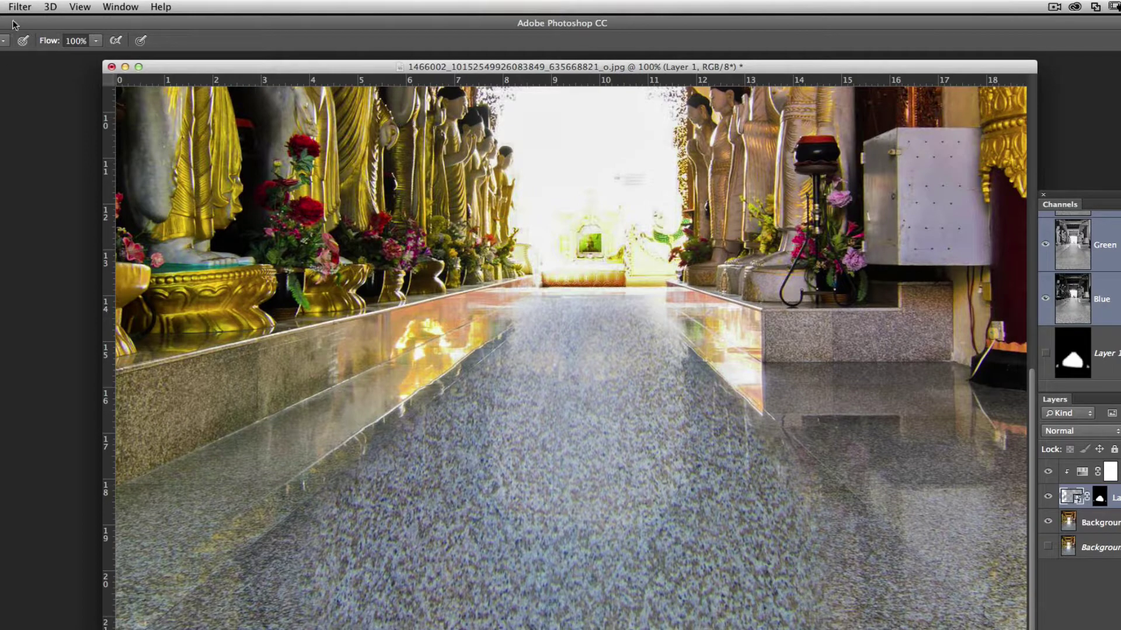
click(20, 7)
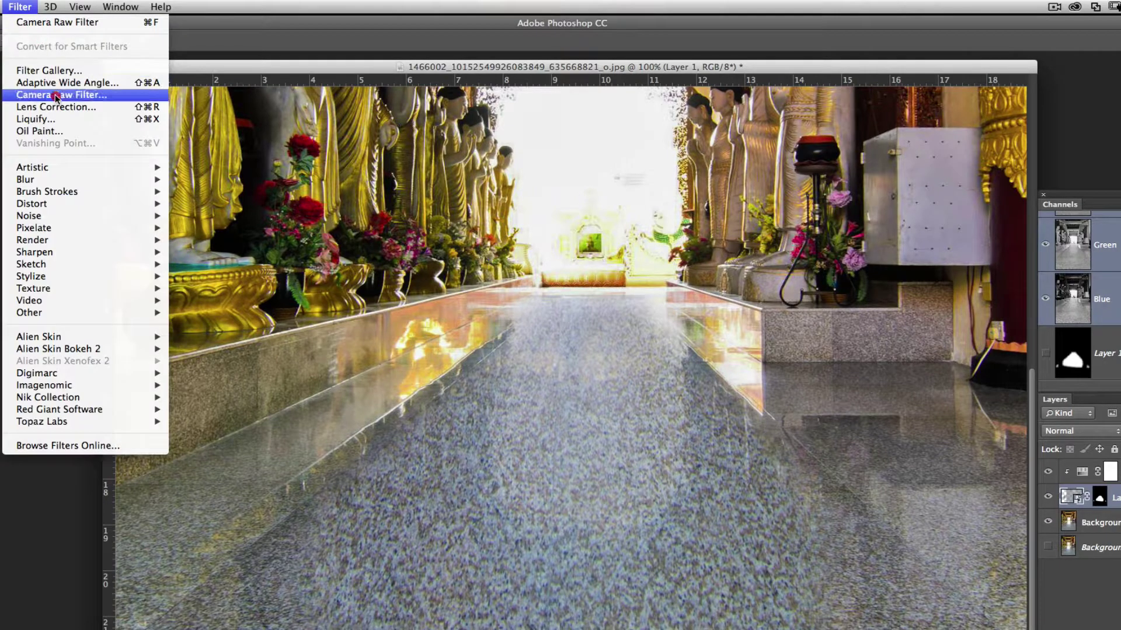
click(88, 233)
mouse_move(99, 252)
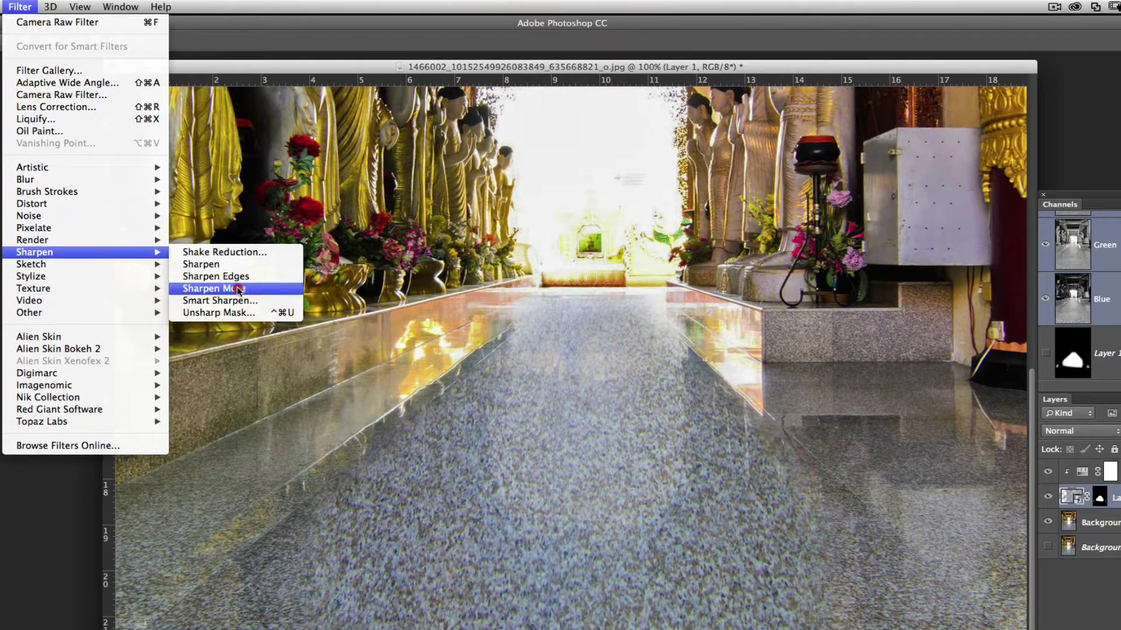
click(234, 312)
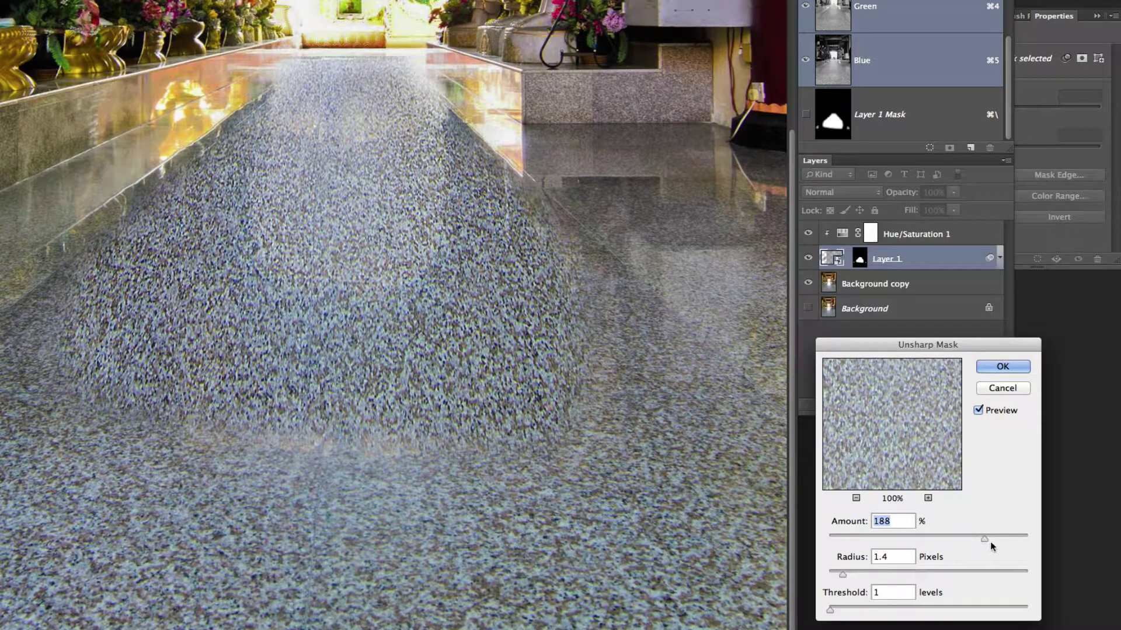
drag(980, 539, 839, 575)
drag(902, 537, 897, 542)
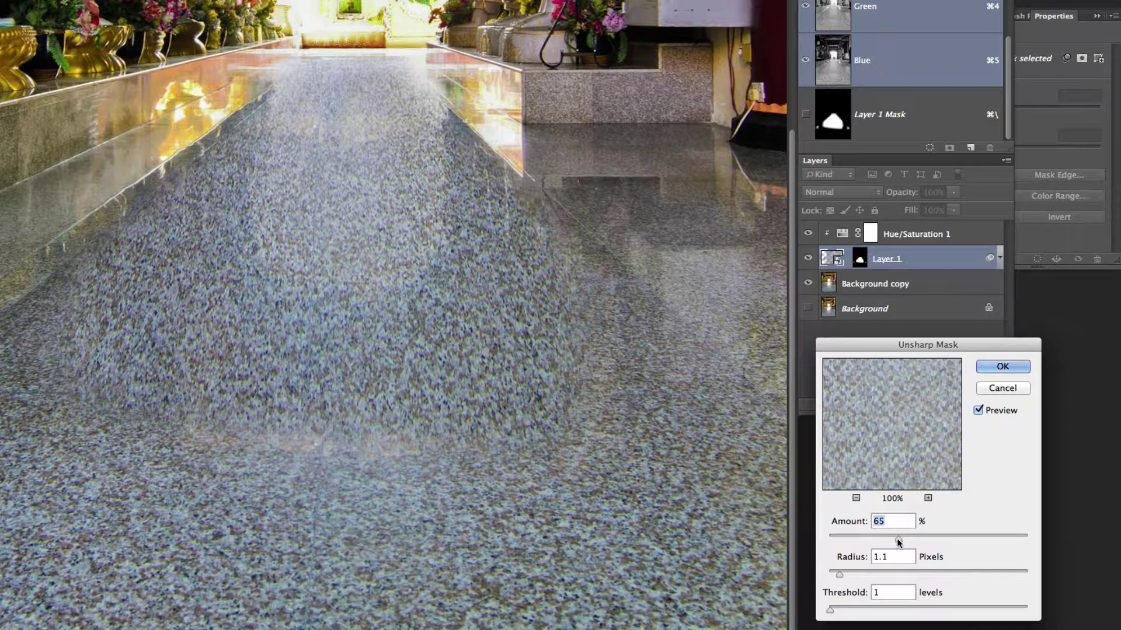
click(997, 368)
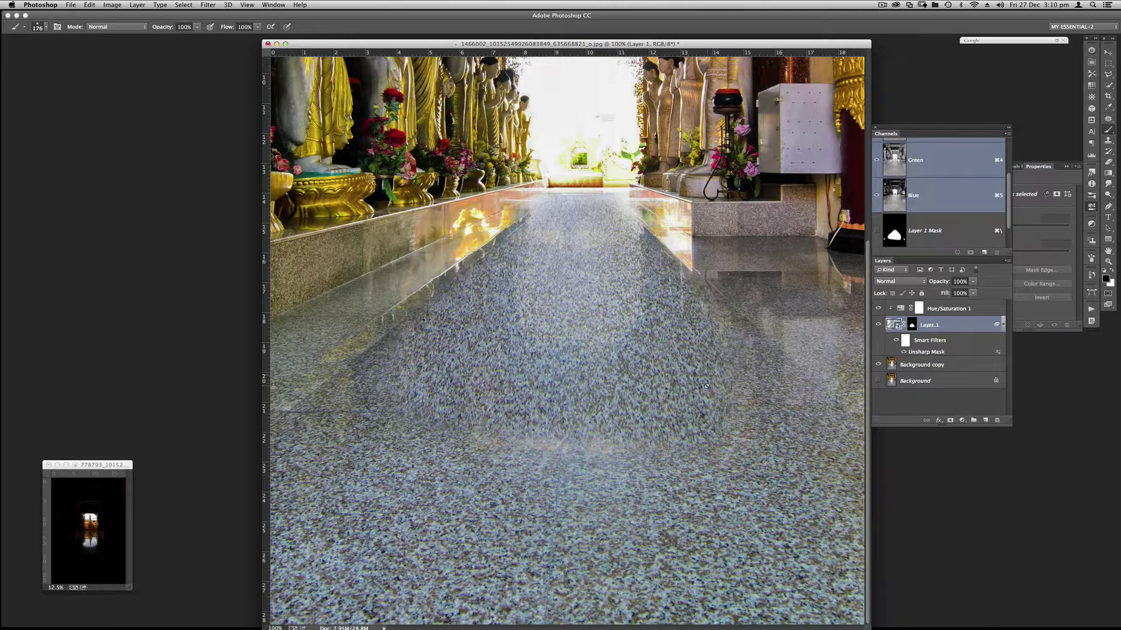
key(v)
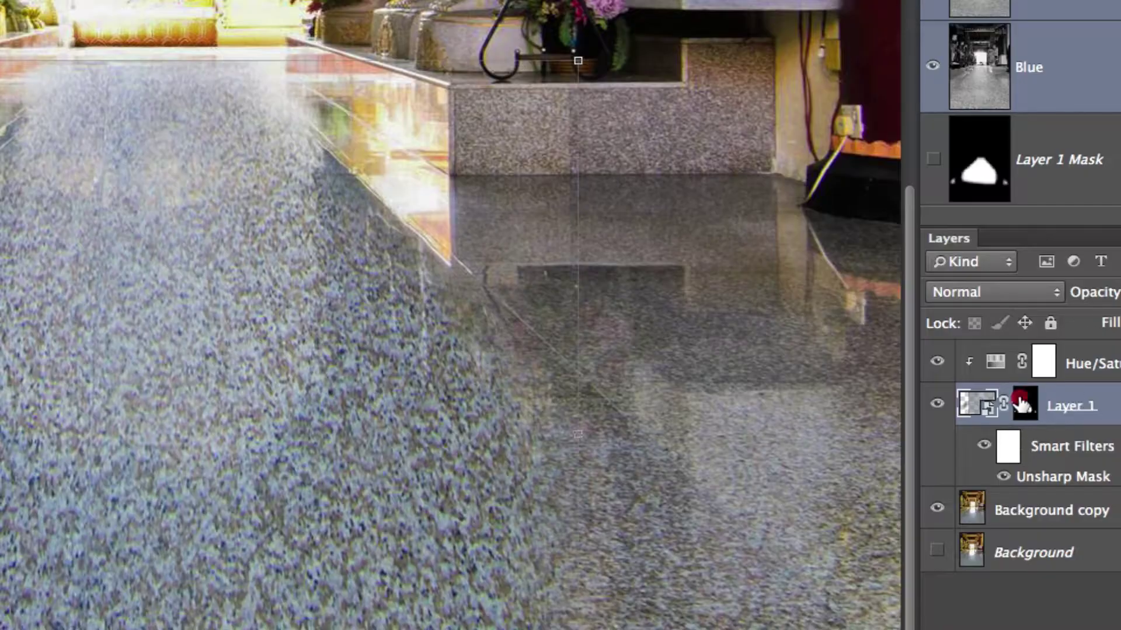
Brush on Layer 1's mask with a 54-pixel brush to trim the granite texture along both sides of the floor's far end
click(912, 324)
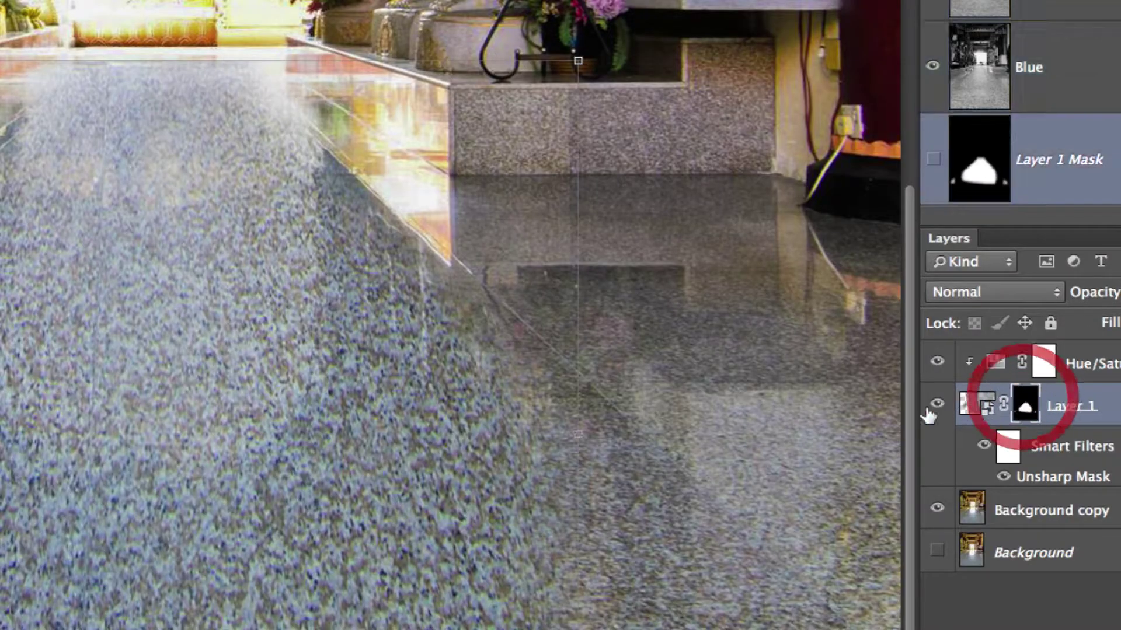
key(b)
drag(79, 120, 8, 116)
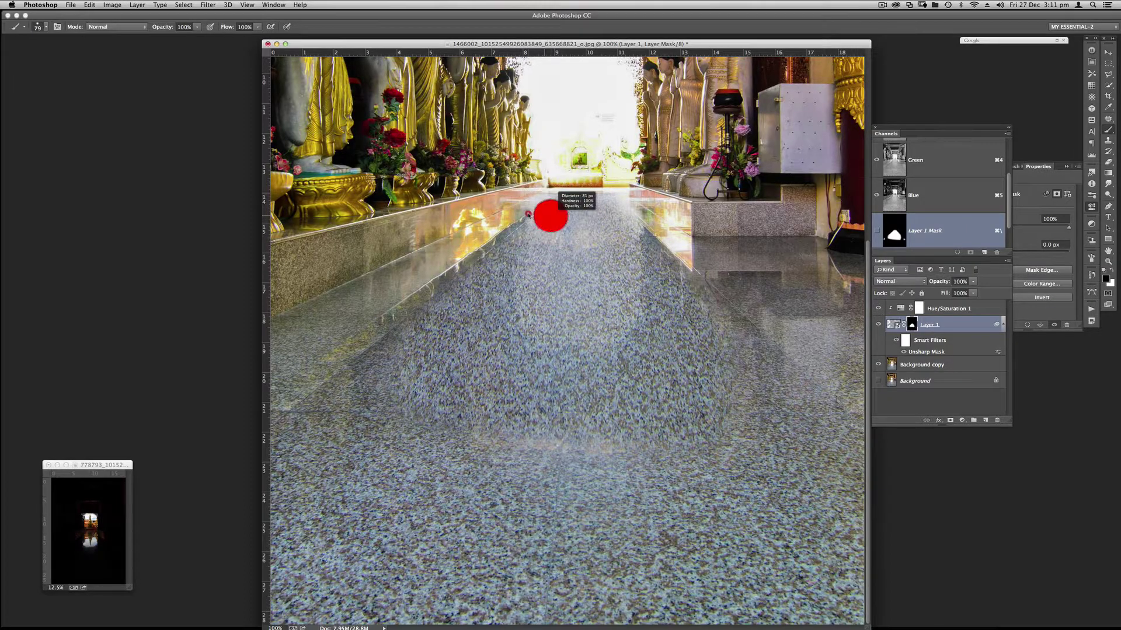
mouse_move(523, 214)
mouse_down()
mouse_move(549, 180)
mouse_move(534, 195)
mouse_move(538, 208)
mouse_move(536, 148)
mouse_move(535, 198)
mouse_move(543, 189)
mouse_move(531, 197)
mouse_move(544, 188)
mouse_move(525, 203)
mouse_move(549, 183)
mouse_move(516, 207)
mouse_move(555, 178)
mouse_move(550, 203)
mouse_move(553, 163)
mouse_up()
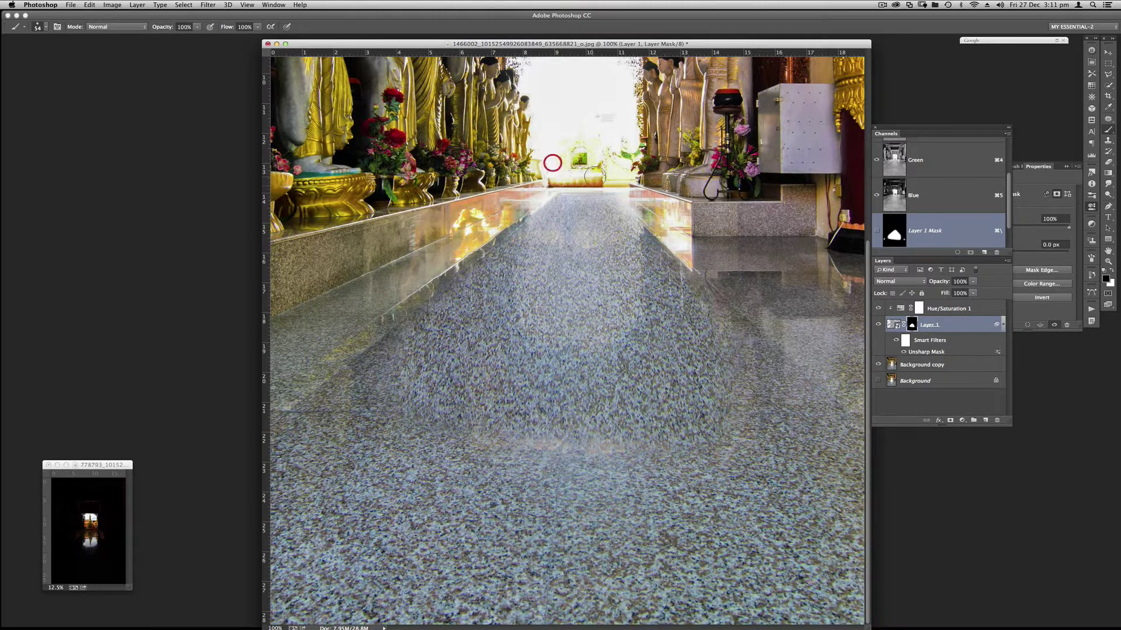
click(622, 186)
mouse_move(623, 185)
mouse_down()
mouse_move(645, 204)
mouse_move(618, 179)
mouse_move(550, 185)
mouse_move(644, 203)
mouse_up()
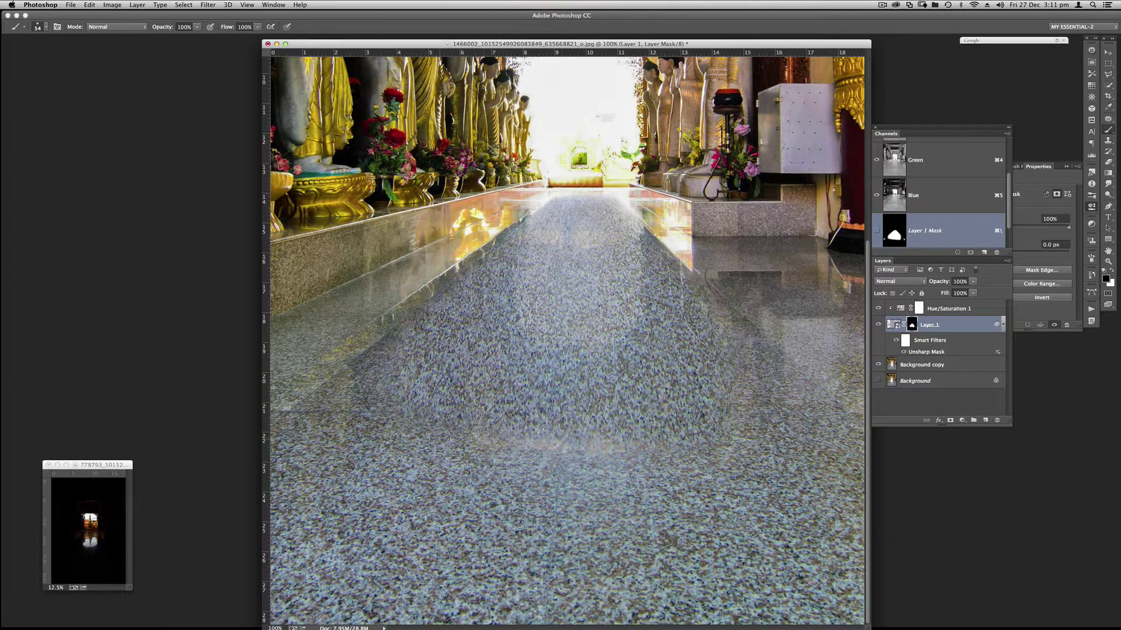
Try to paint away the near edge of the granite patch on Layer 1's mask with a 190-pixel brush
drag(437, 436, 718, 411)
mouse_move(517, 450)
mouse_down()
mouse_move(531, 477)
mouse_move(488, 502)
mouse_up()
mouse_move(530, 439)
mouse_down()
mouse_move(741, 429)
mouse_move(718, 432)
mouse_up()
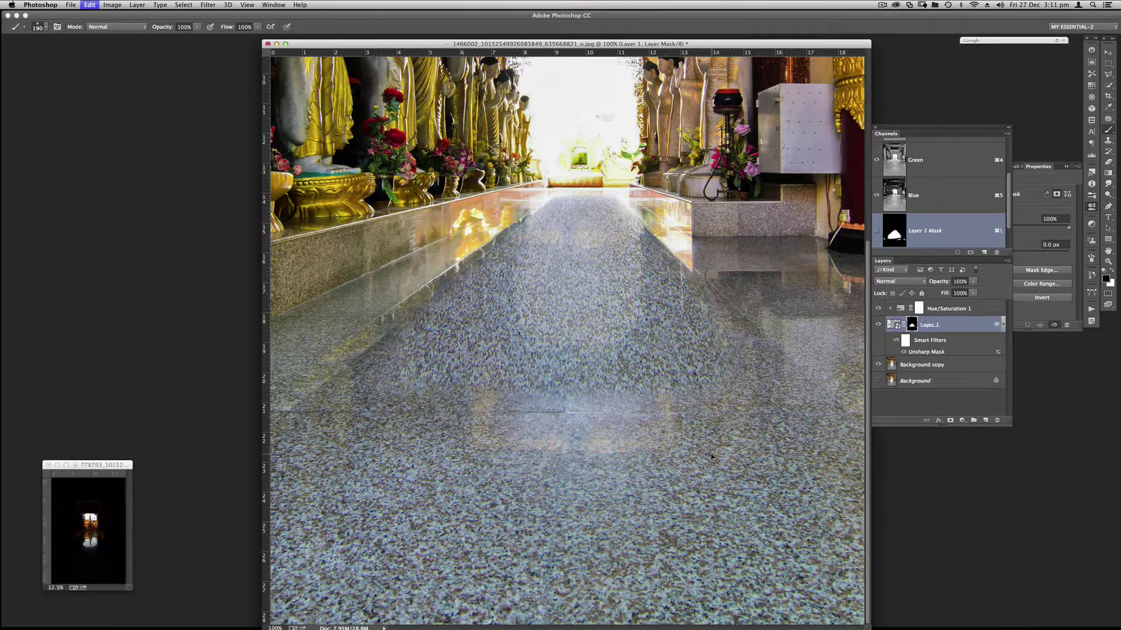
mouse_move(403, 409)
mouse_down()
mouse_move(665, 423)
mouse_move(713, 460)
mouse_up()
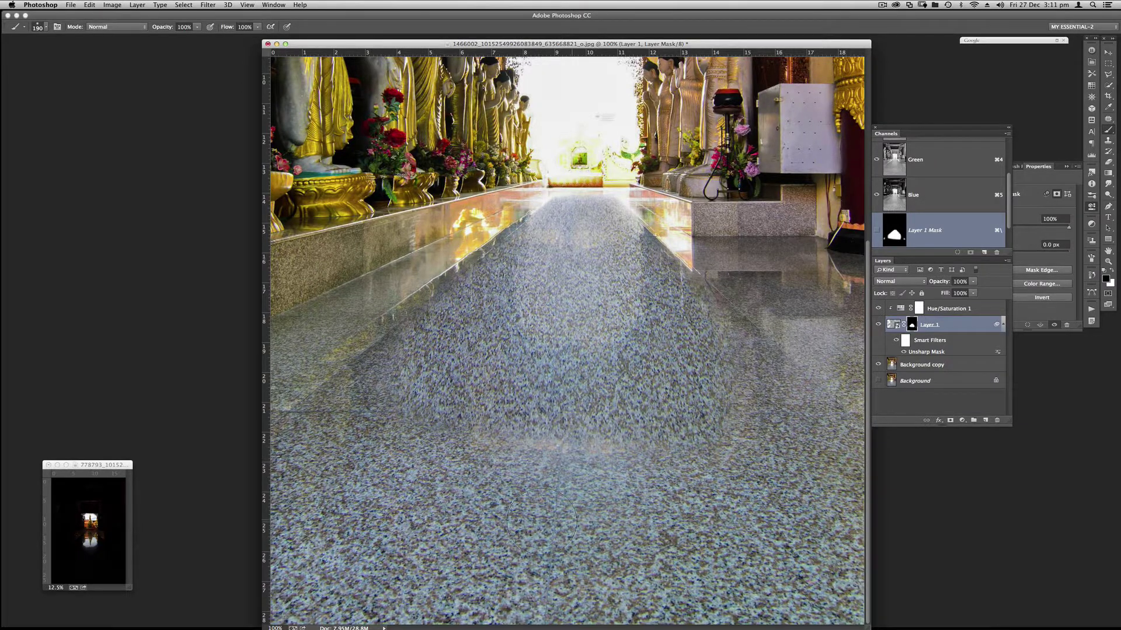
Stamp all visible layers into a new layer above Hue/Saturation 1, name it CS, and add an empty layer on top
click(977, 309)
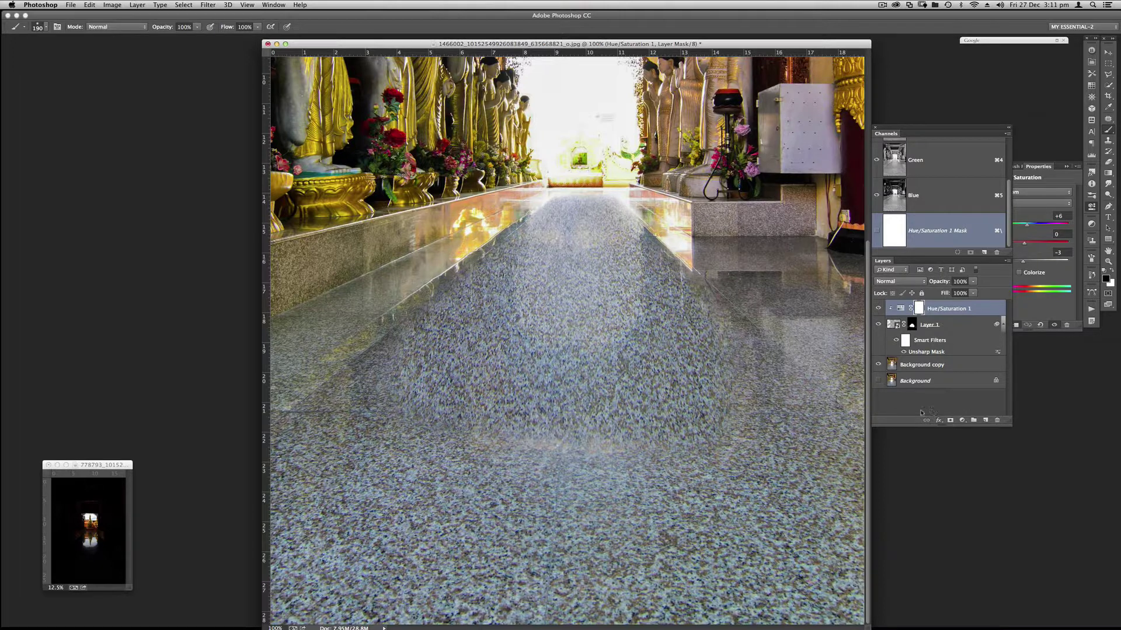
key(super+alt+shift+e)
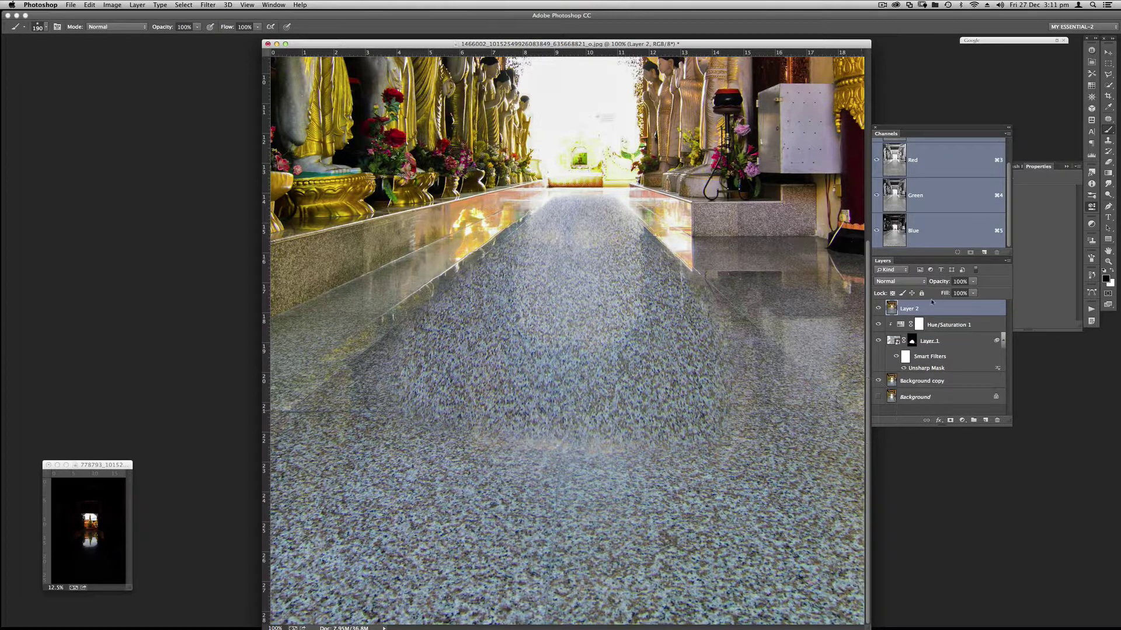
double_click(915, 309)
key(Return)
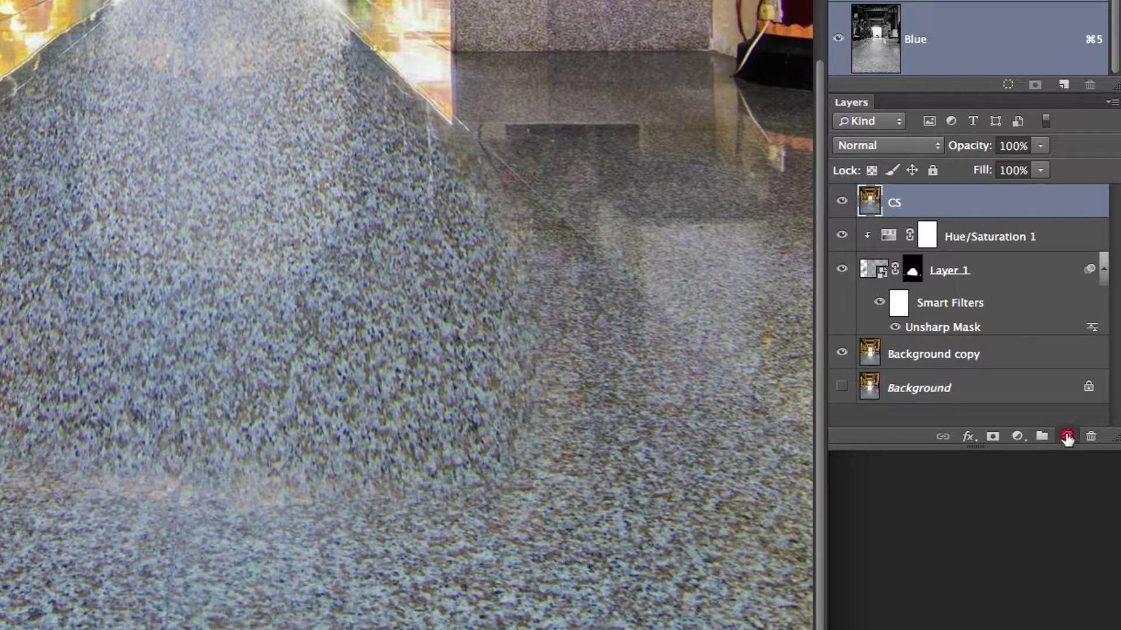
click(1067, 436)
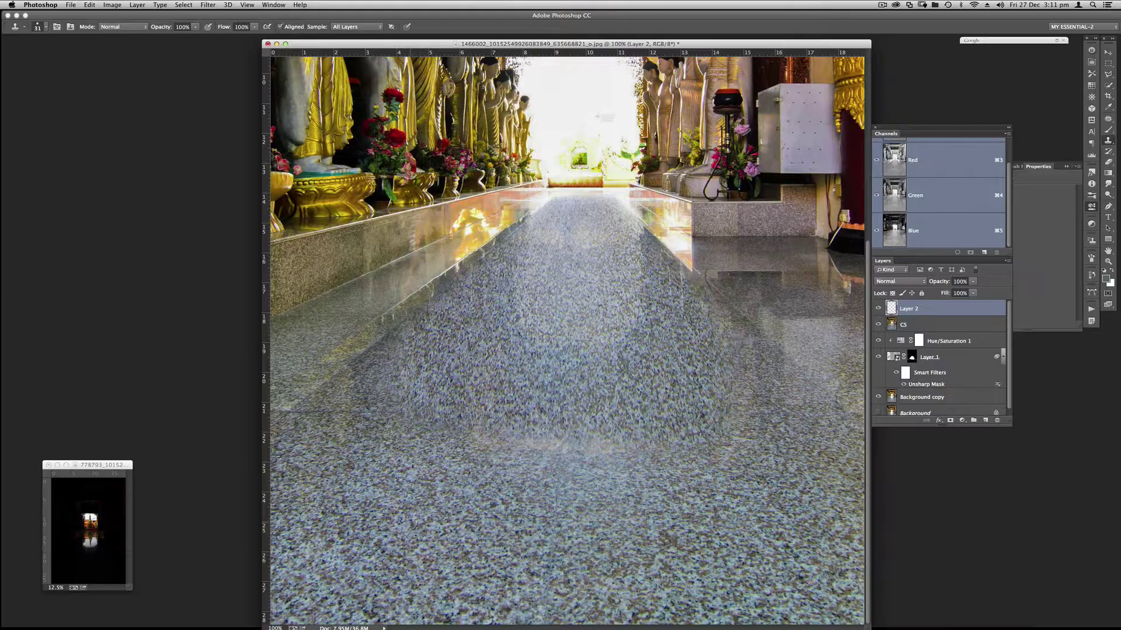
Try to clone foreground granite over the patch's near edge on Layer 2 with a 208-pixel Clone Stamp sampling all layers, and undo the strokes
mouse_move(396, 507)
mouse_down()
mouse_move(450, 508)
mouse_move(387, 505)
mouse_up()
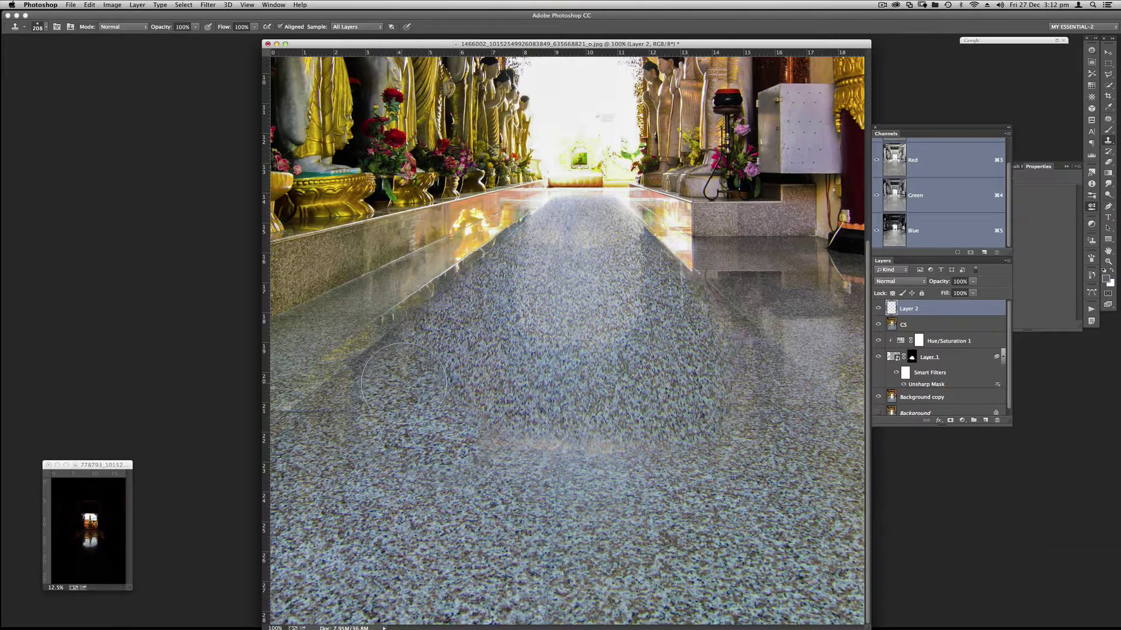
mouse_move(412, 440)
mouse_down()
mouse_move(737, 445)
mouse_move(709, 357)
mouse_move(808, 463)
mouse_move(727, 472)
mouse_move(726, 432)
mouse_move(635, 398)
mouse_move(499, 405)
mouse_move(459, 386)
mouse_move(467, 413)
mouse_up()
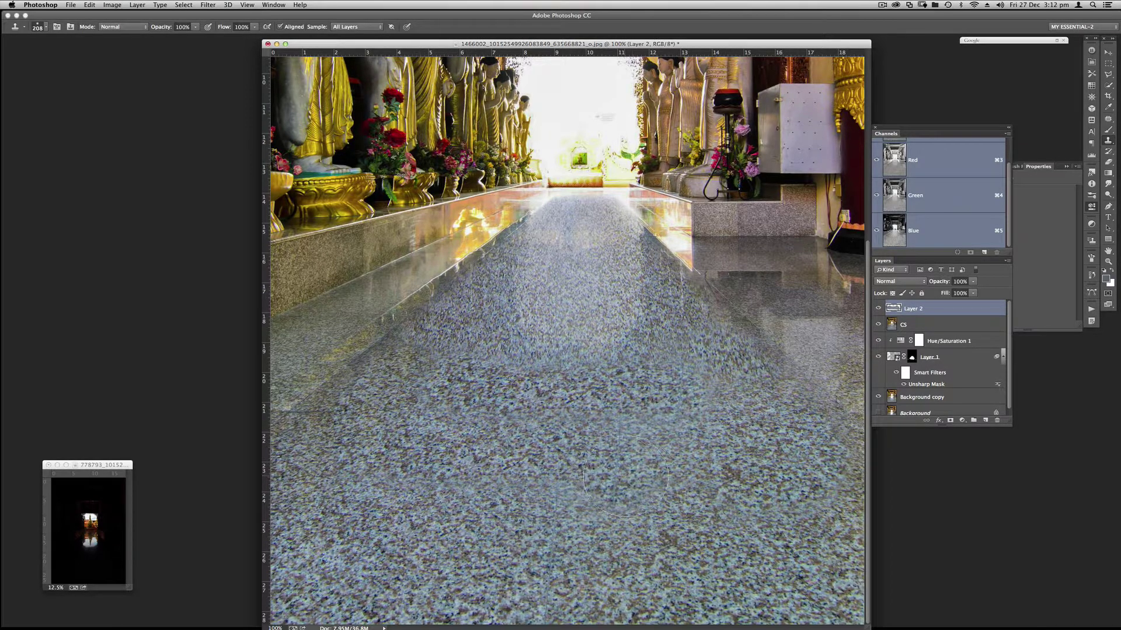
key(super+z)
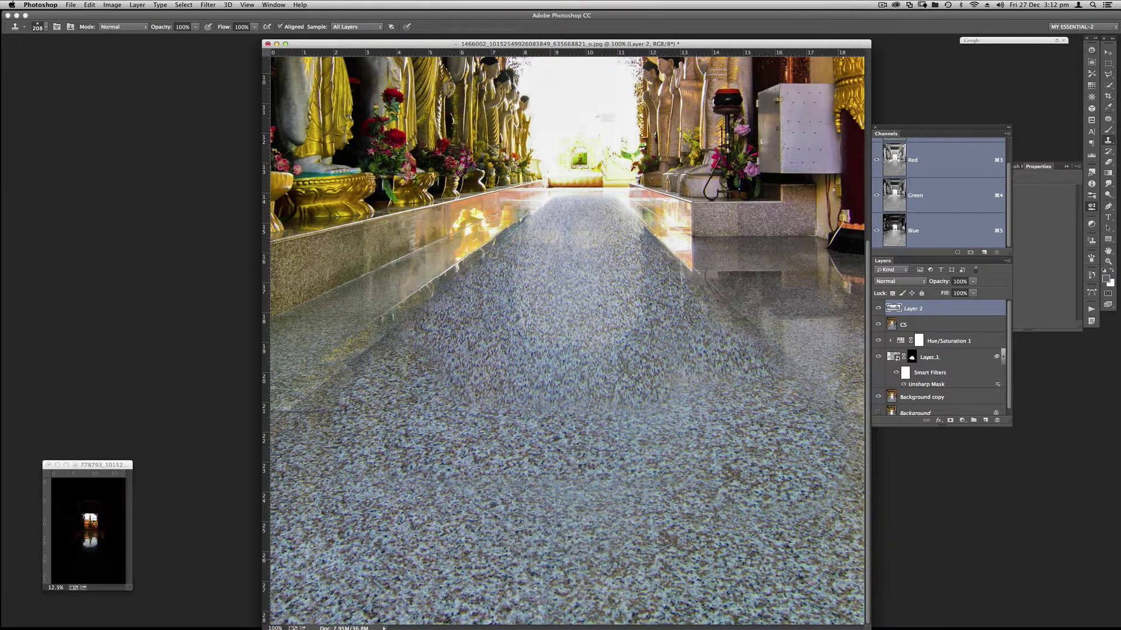
mouse_move(557, 475)
mouse_down()
mouse_move(561, 411)
mouse_move(455, 390)
mouse_move(737, 388)
mouse_move(786, 427)
mouse_move(822, 502)
mouse_up()
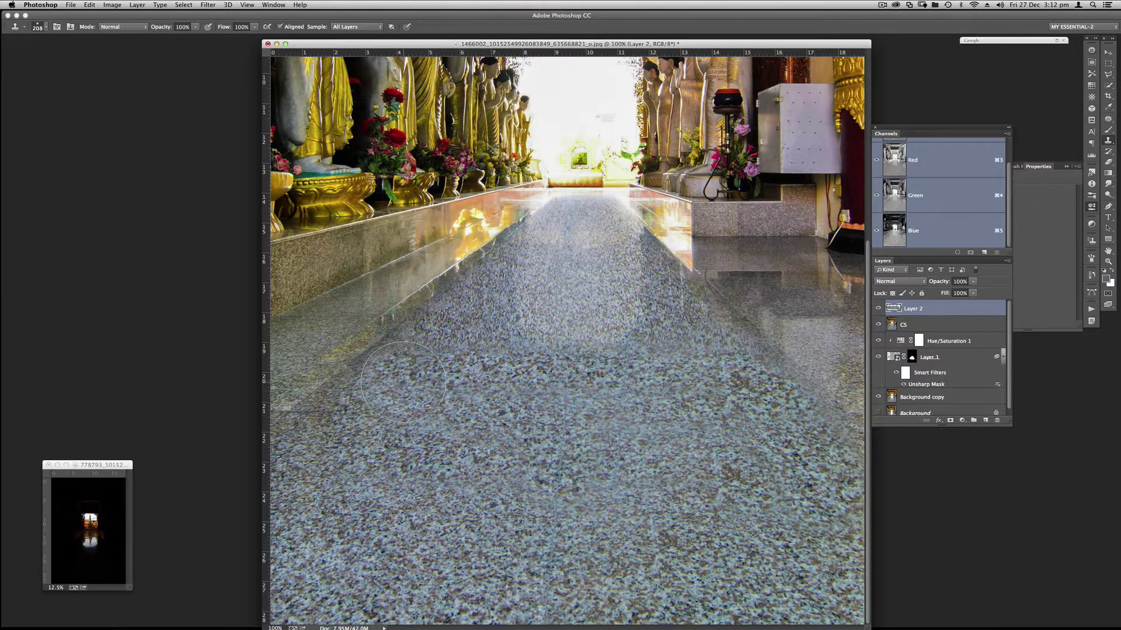
mouse_move(403, 382)
mouse_down()
mouse_move(329, 432)
mouse_move(379, 374)
mouse_move(409, 367)
mouse_move(433, 386)
mouse_up()
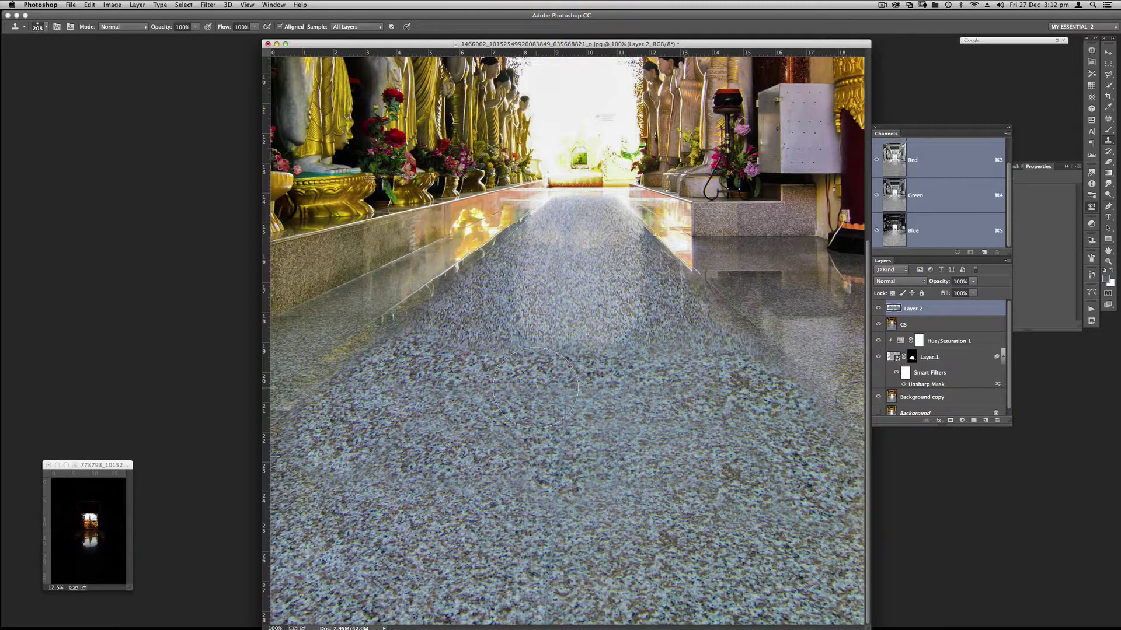
mouse_move(535, 388)
mouse_down()
mouse_move(562, 350)
mouse_move(545, 411)
mouse_move(510, 443)
mouse_move(537, 436)
mouse_move(522, 456)
mouse_move(528, 470)
mouse_move(561, 411)
mouse_move(577, 402)
mouse_move(559, 423)
mouse_move(552, 463)
mouse_move(572, 457)
mouse_move(480, 502)
mouse_up()
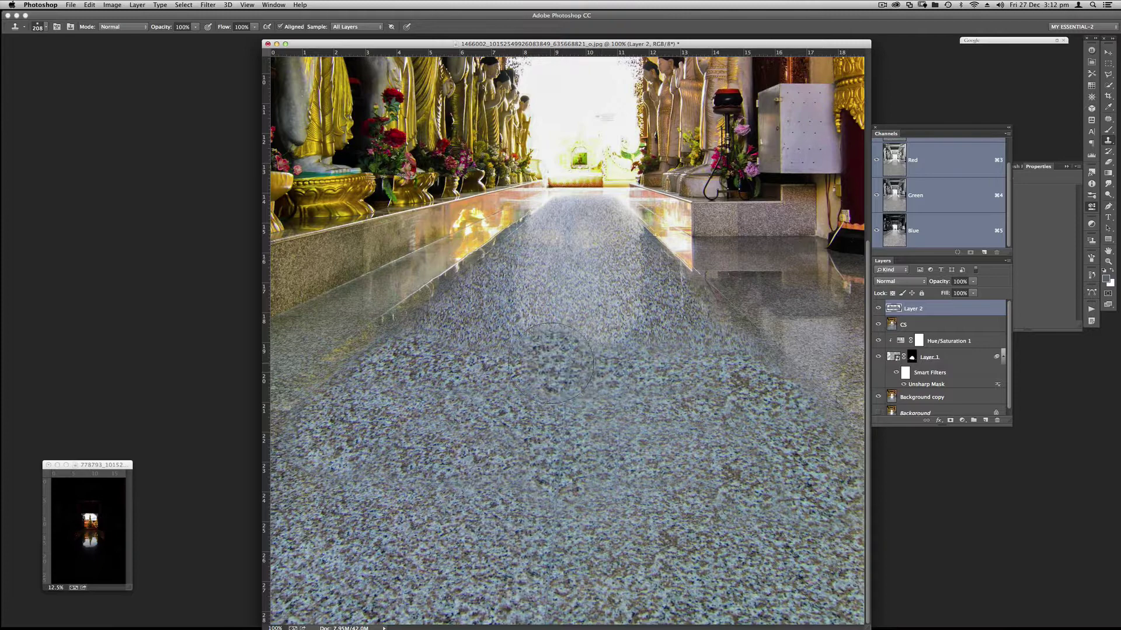
mouse_move(582, 394)
mouse_down()
mouse_move(572, 395)
mouse_move(580, 394)
mouse_up()
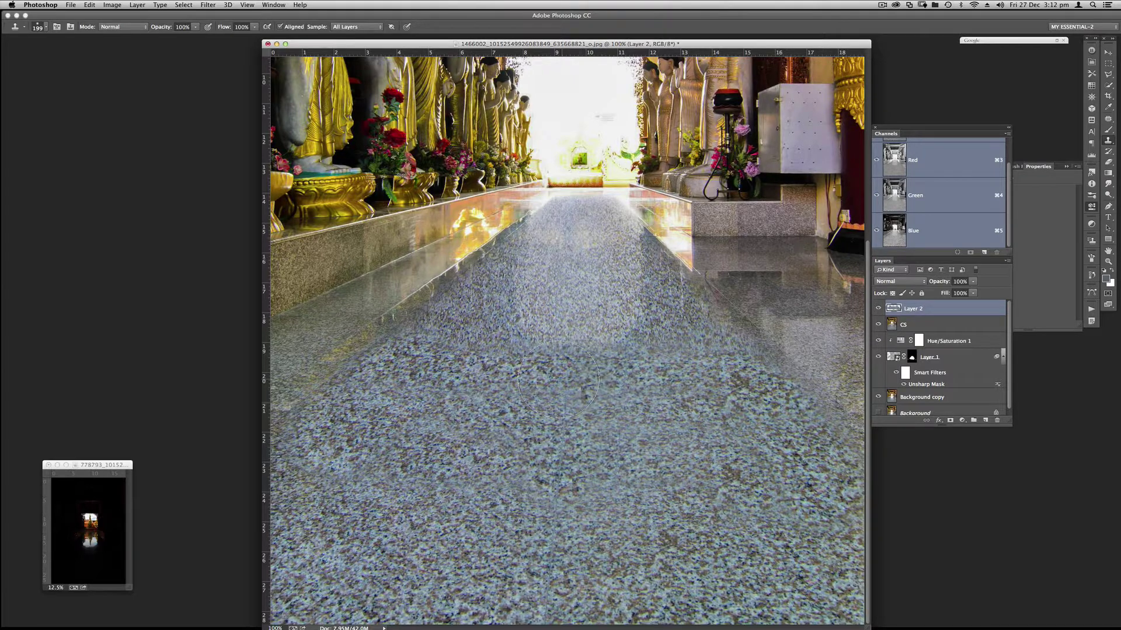
key(super+alt+z)
key(super+alt+z)
key(super+alt+z)
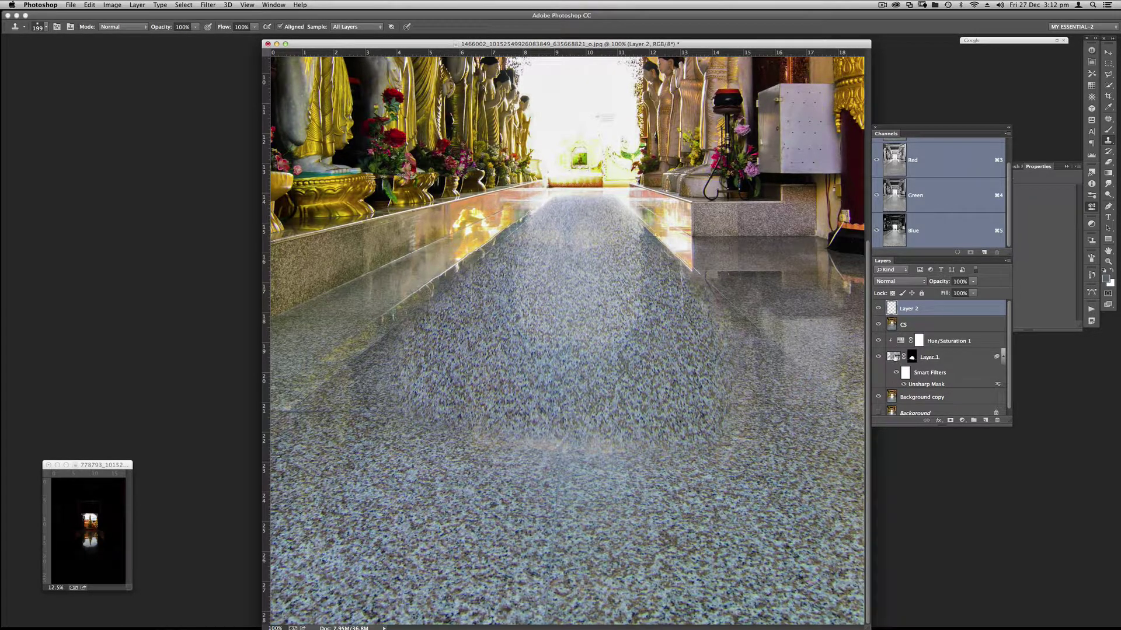
Duplicate Layer 1 and reselect the original with the Move tool active
click(896, 358)
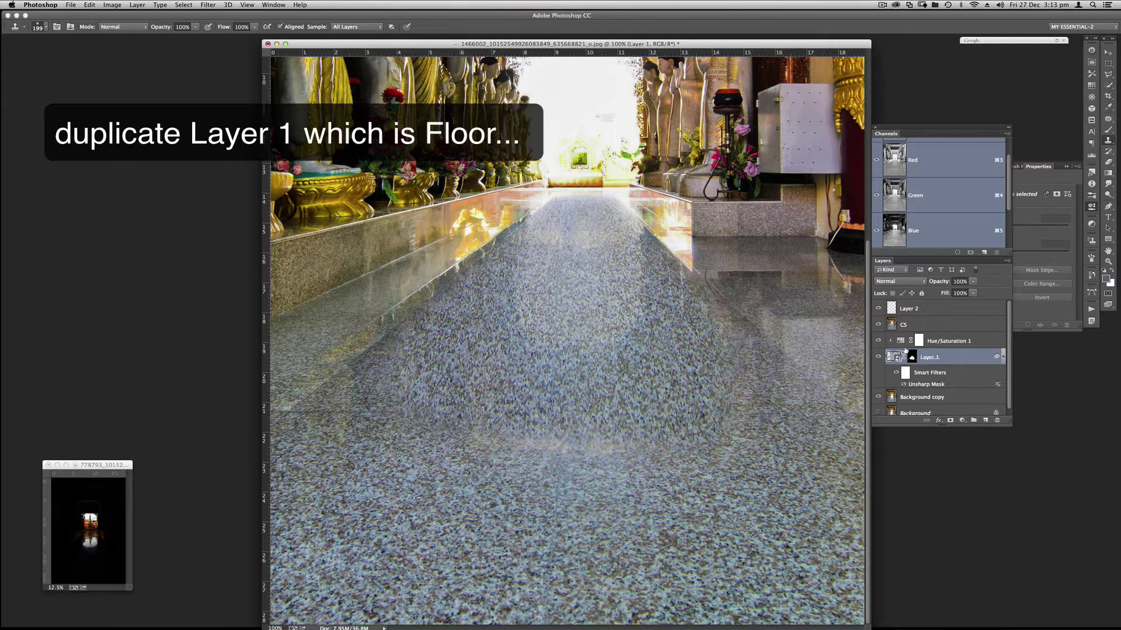
key(super+j)
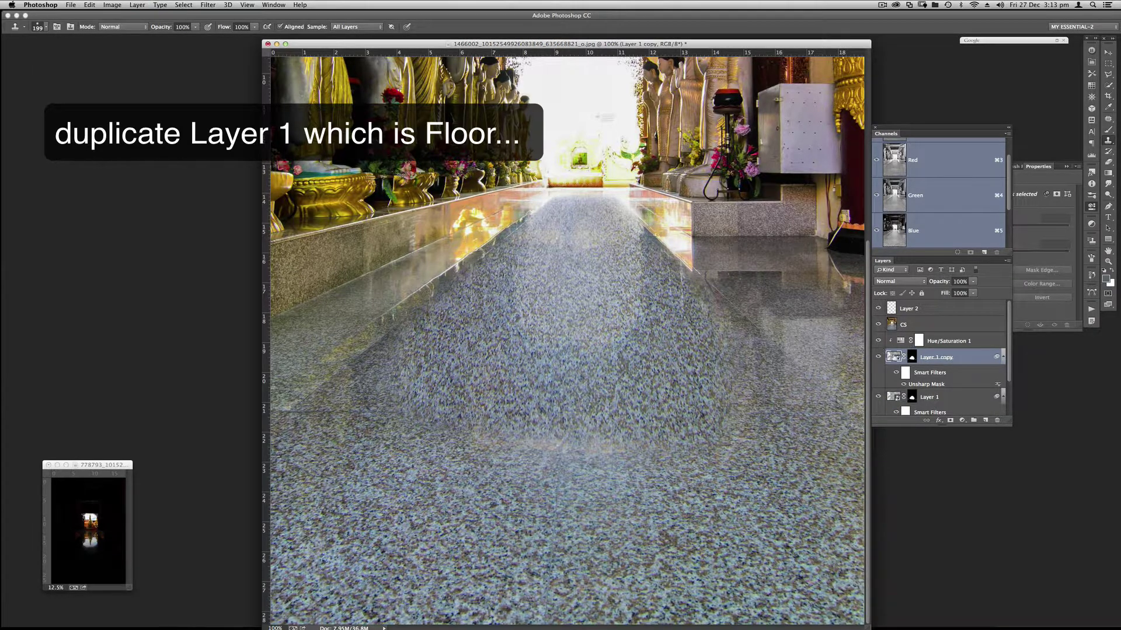
click(893, 397)
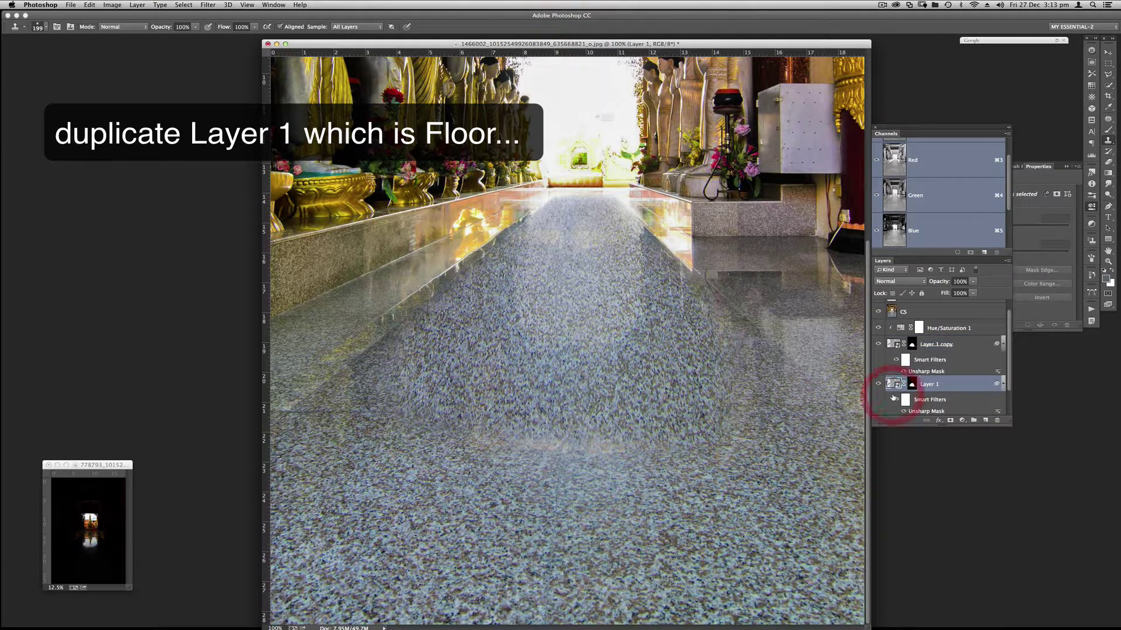
click(897, 385)
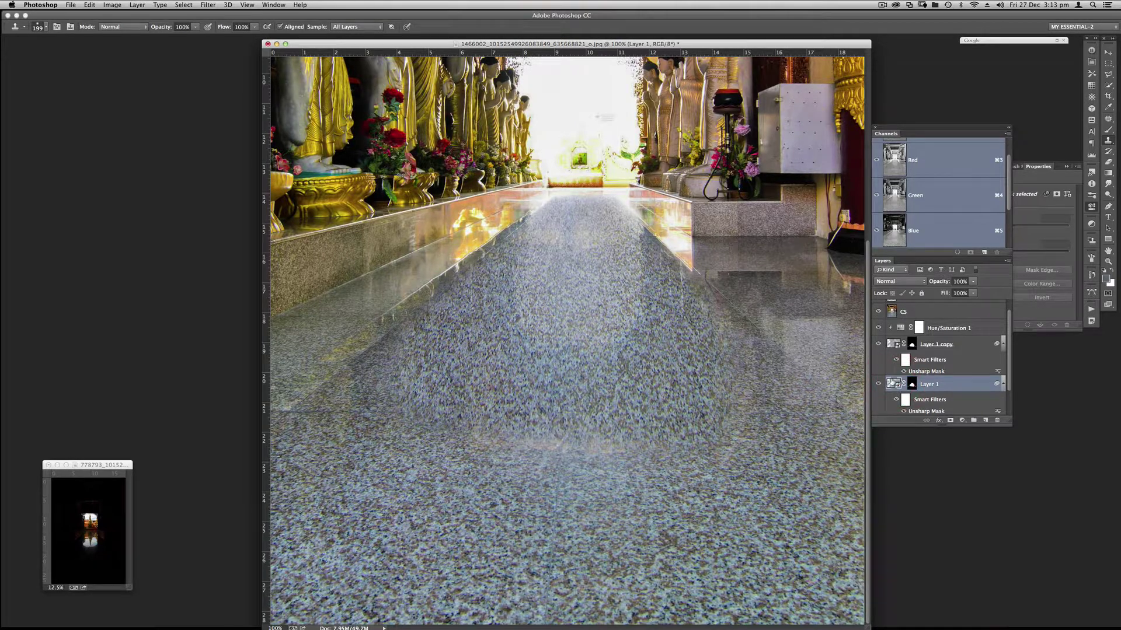
key(v)
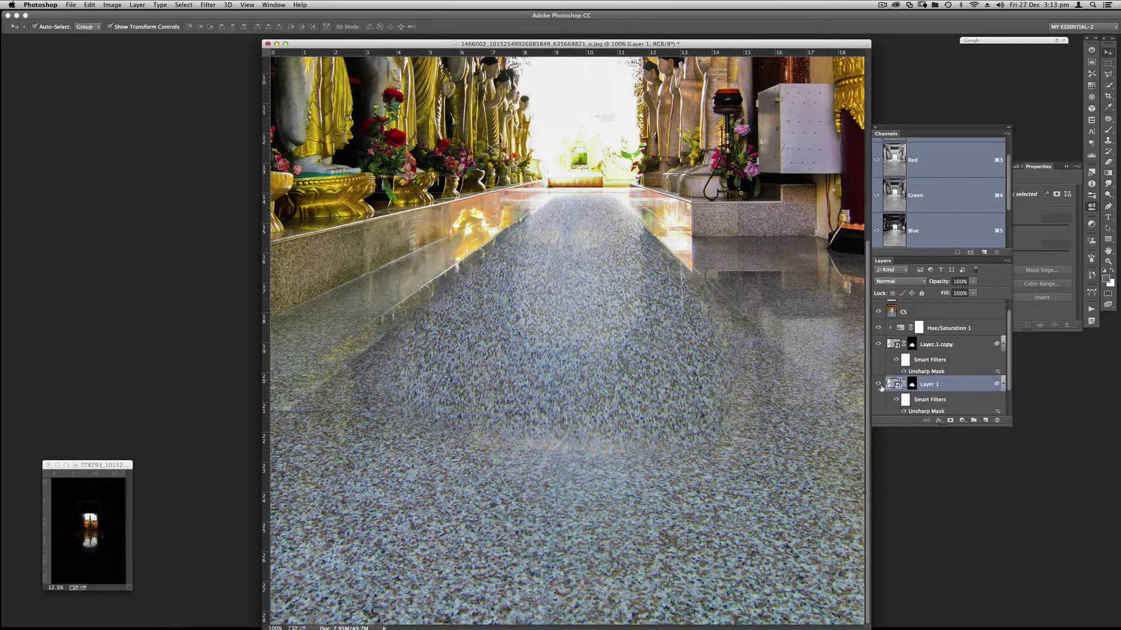
Move the original Layer 1 down over the foreground floor to about X 667.5, Y 1704 px
key(super+minus)
key(super+minus)
key(super+minus)
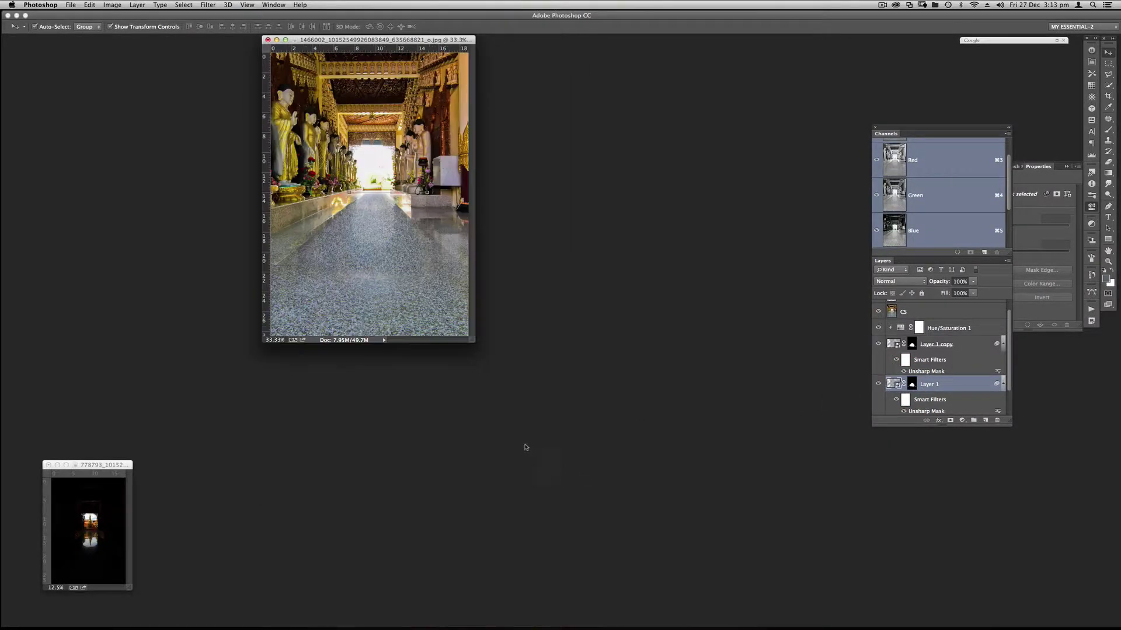
drag(473, 345, 878, 606)
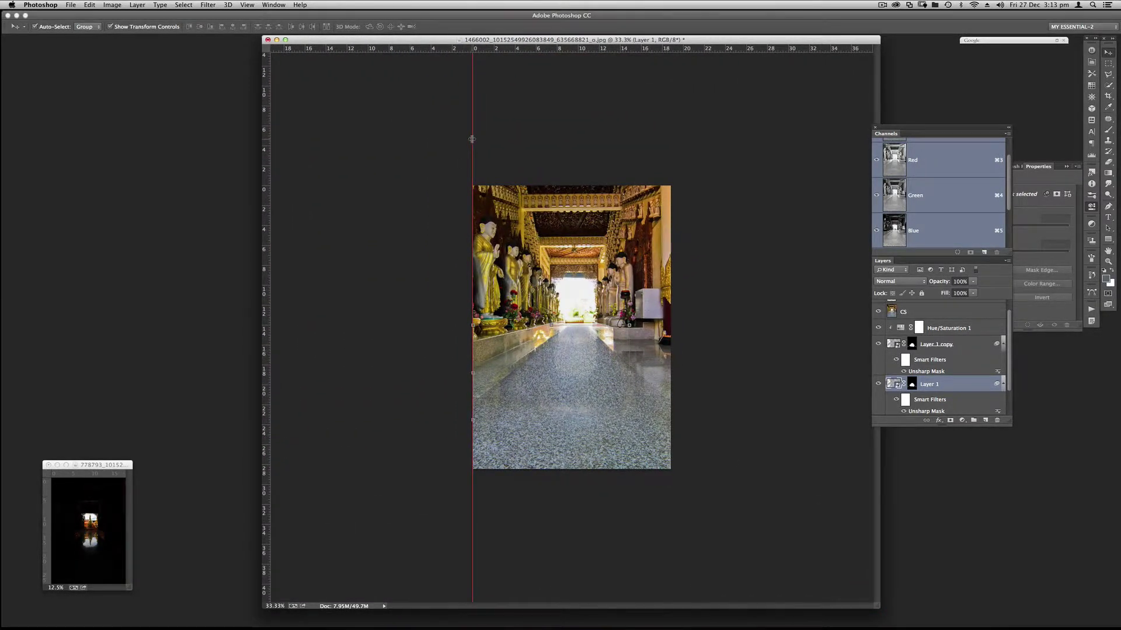
drag(471, 139, 190, 210)
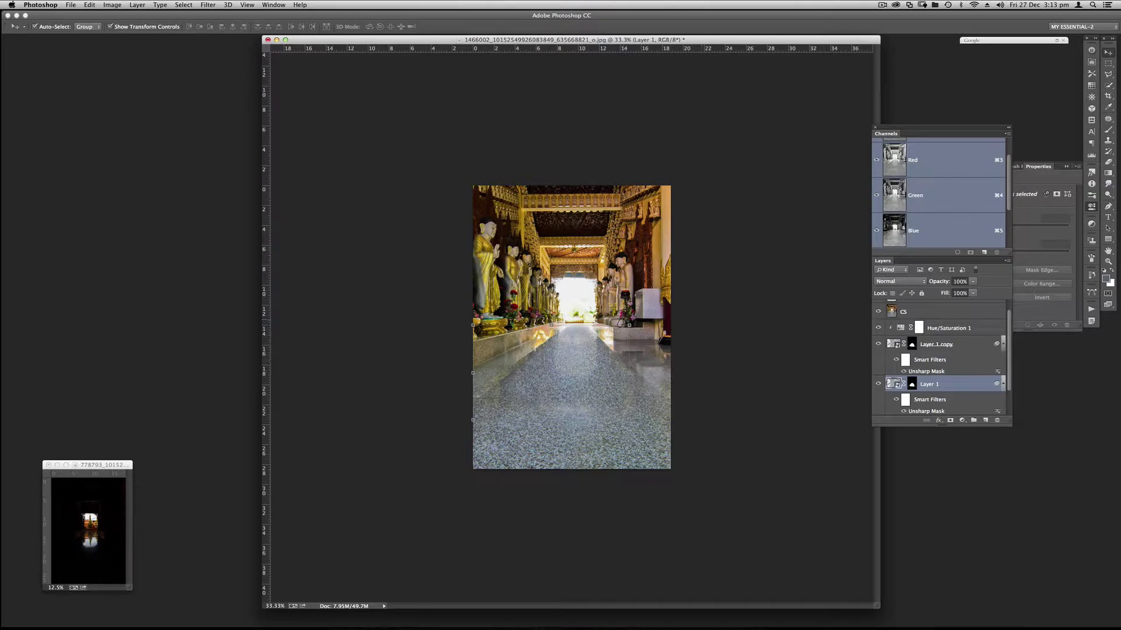
click(627, 324)
drag(586, 360, 602, 412)
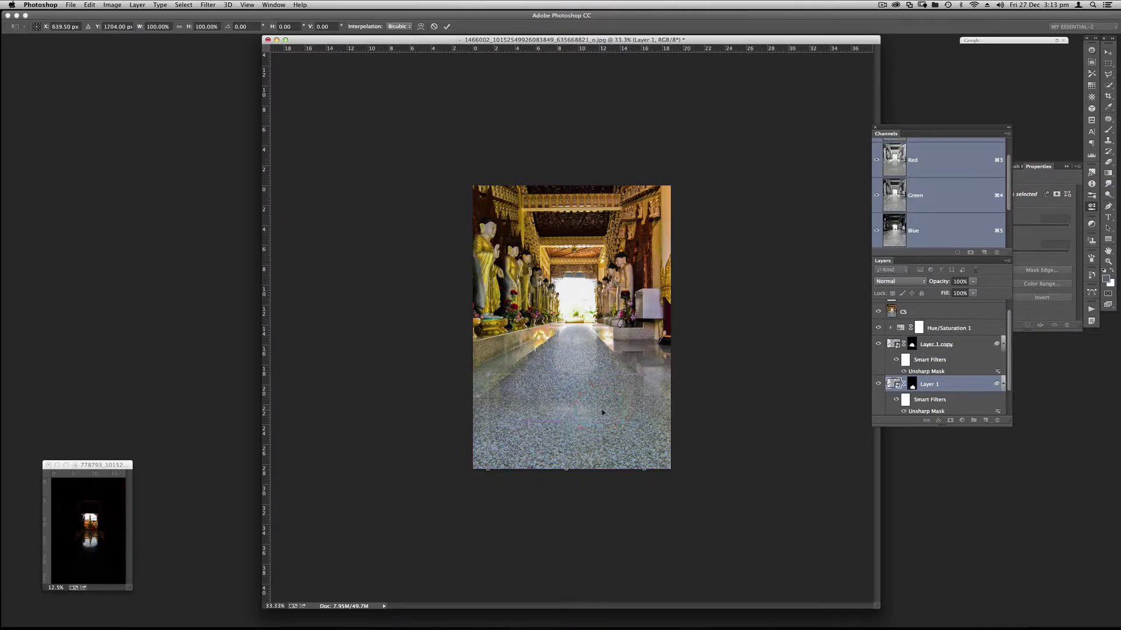
key(super+z)
click(893, 383)
drag(629, 325, 597, 414)
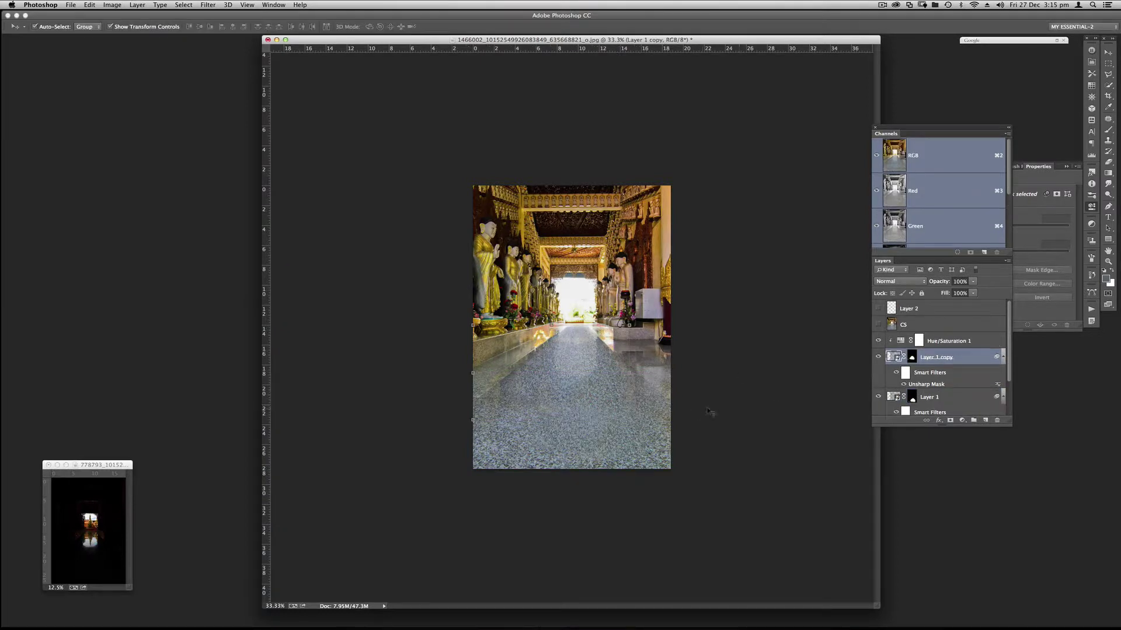
Free Transform Layer 1, shifting it toward the floor's left edge and stretching its width to 139.35% across the foreground
click(899, 395)
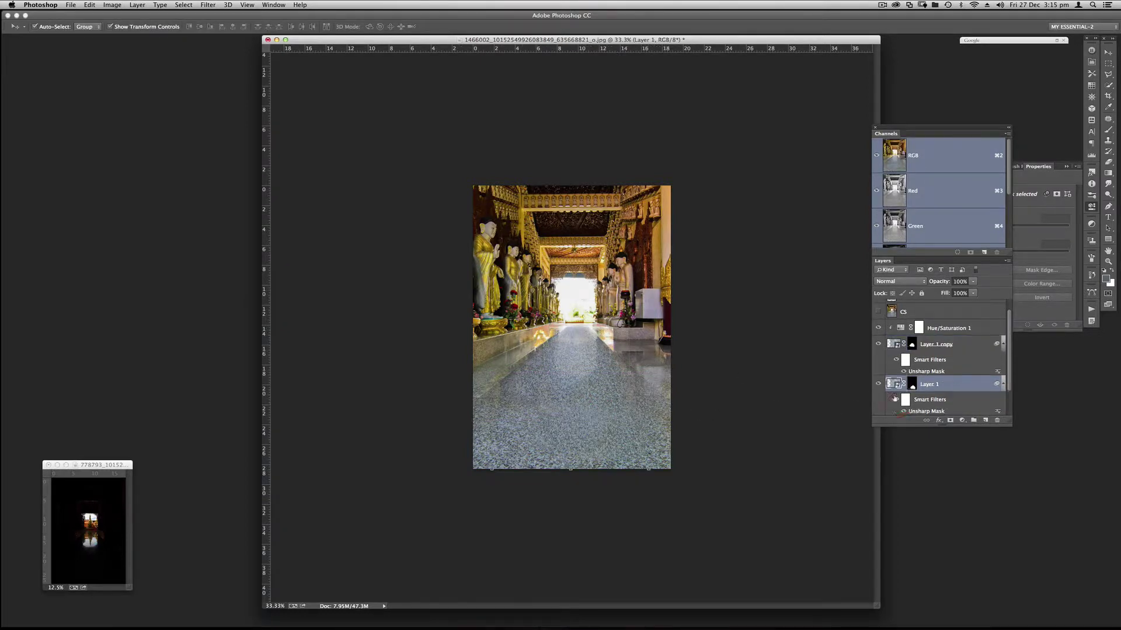
key(super+t)
click(647, 375)
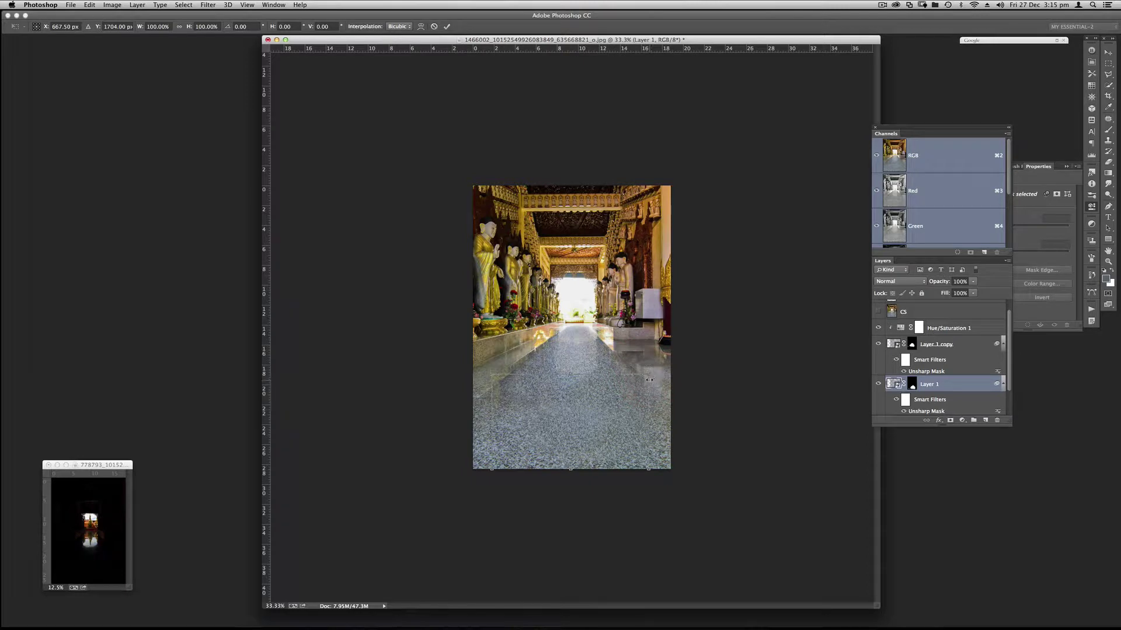
mouse_move(590, 423)
mouse_down()
mouse_move(567, 399)
mouse_move(570, 415)
mouse_up()
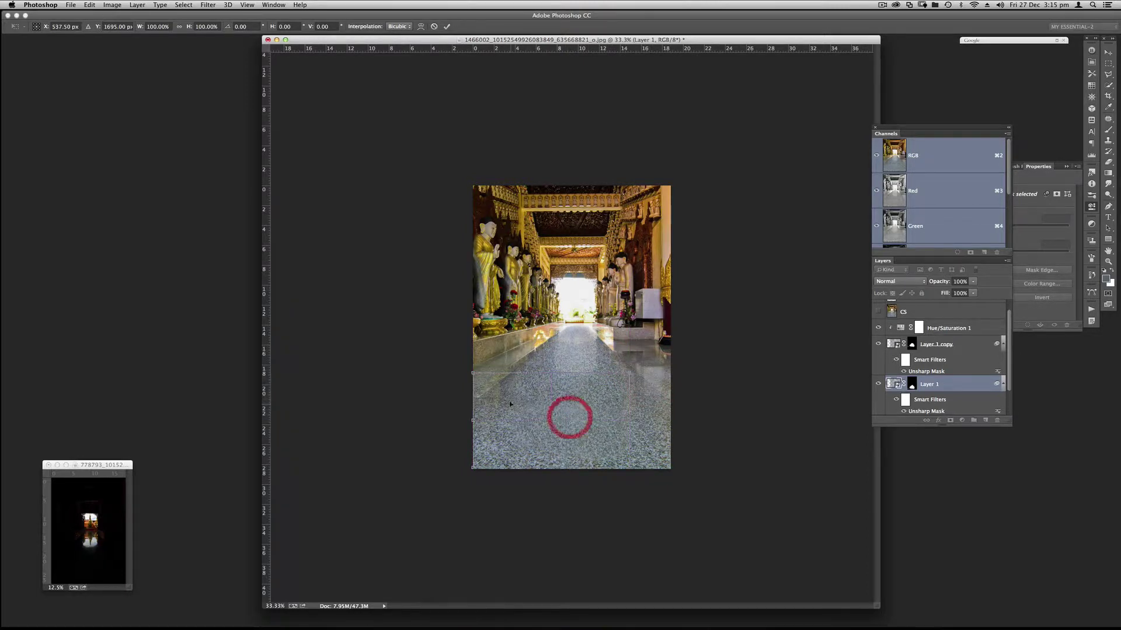
drag(470, 420, 447, 420)
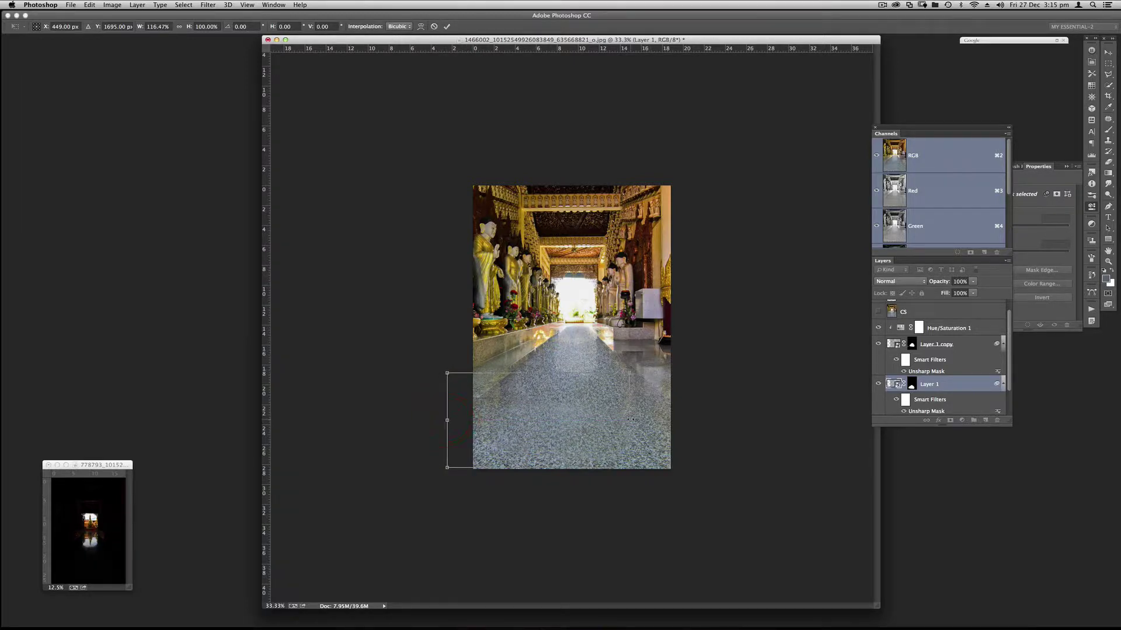
drag(630, 421, 671, 419)
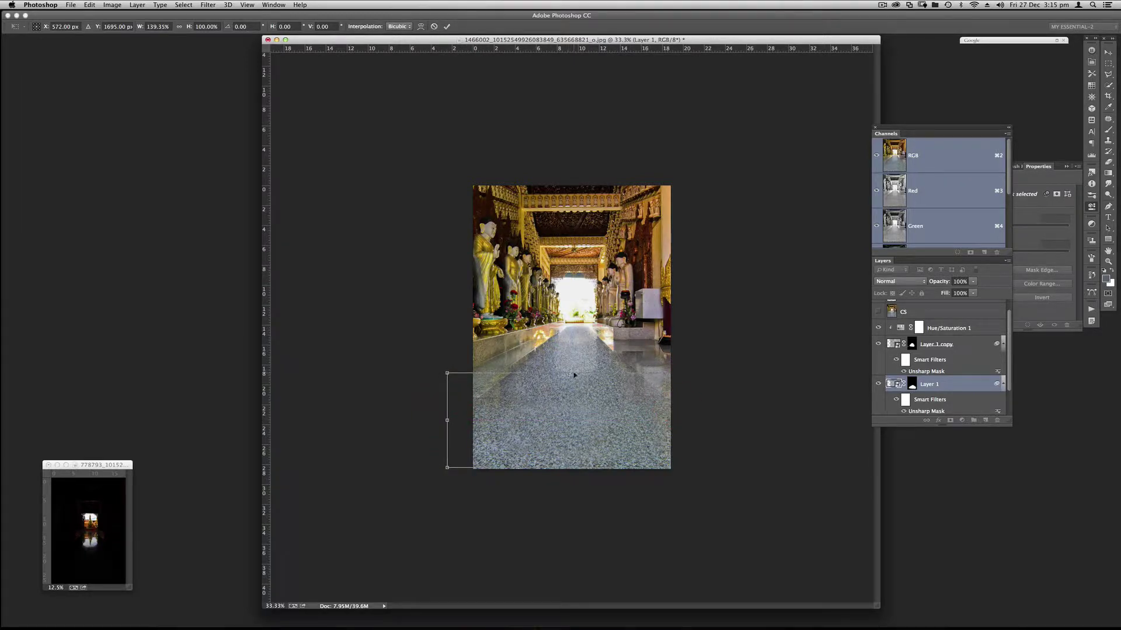
double_click(565, 344)
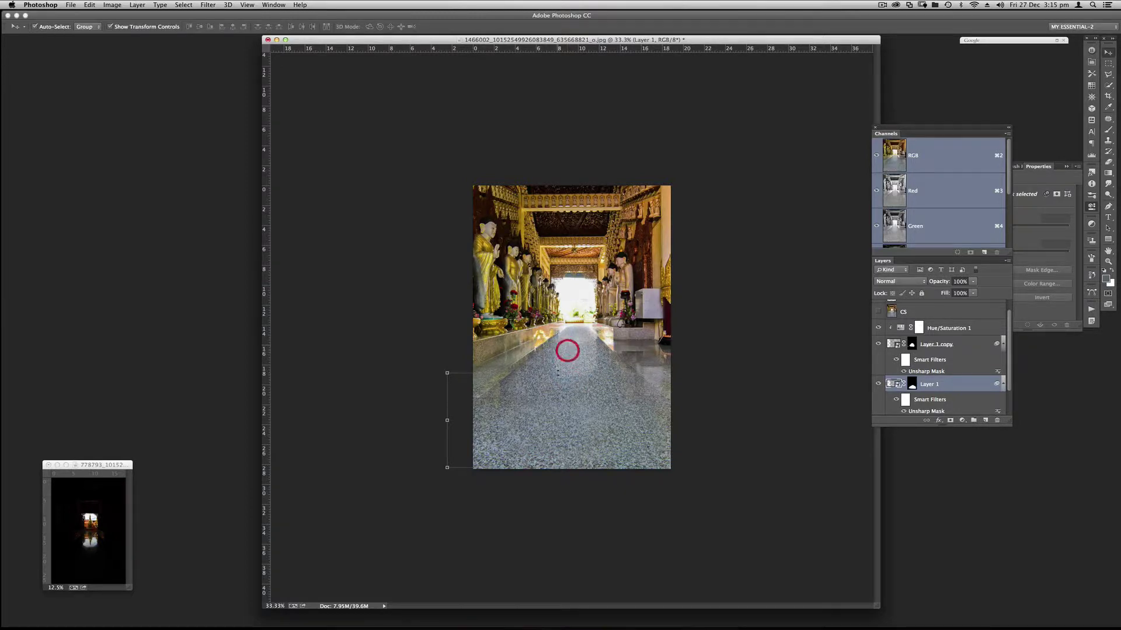
click(561, 373)
key(ctrl+t)
click(562, 420)
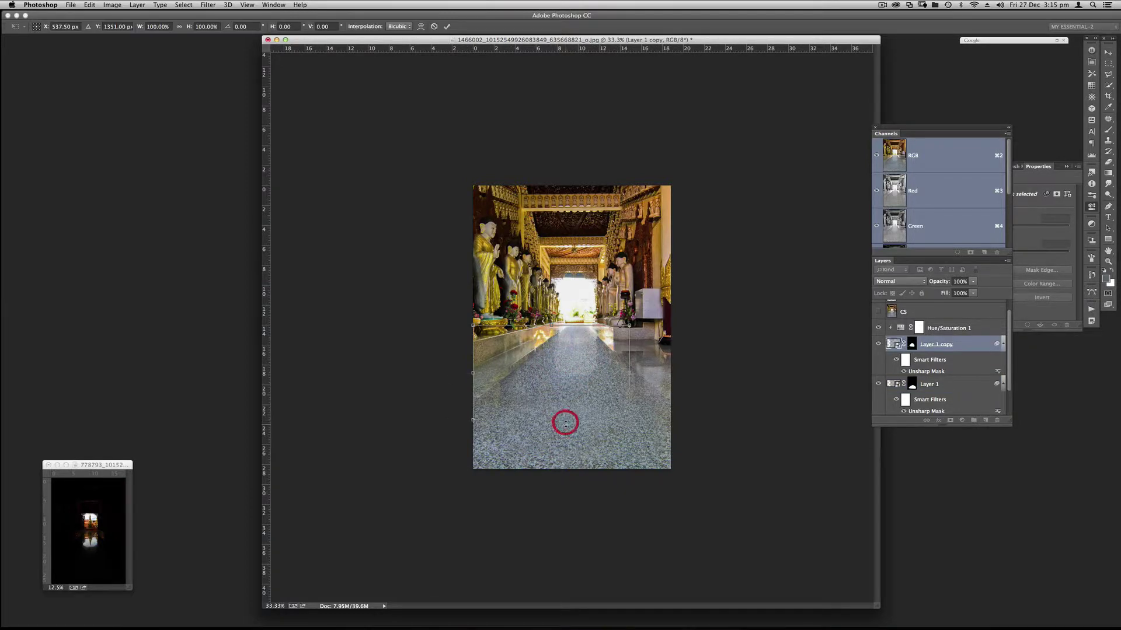
click(559, 445)
key(Return)
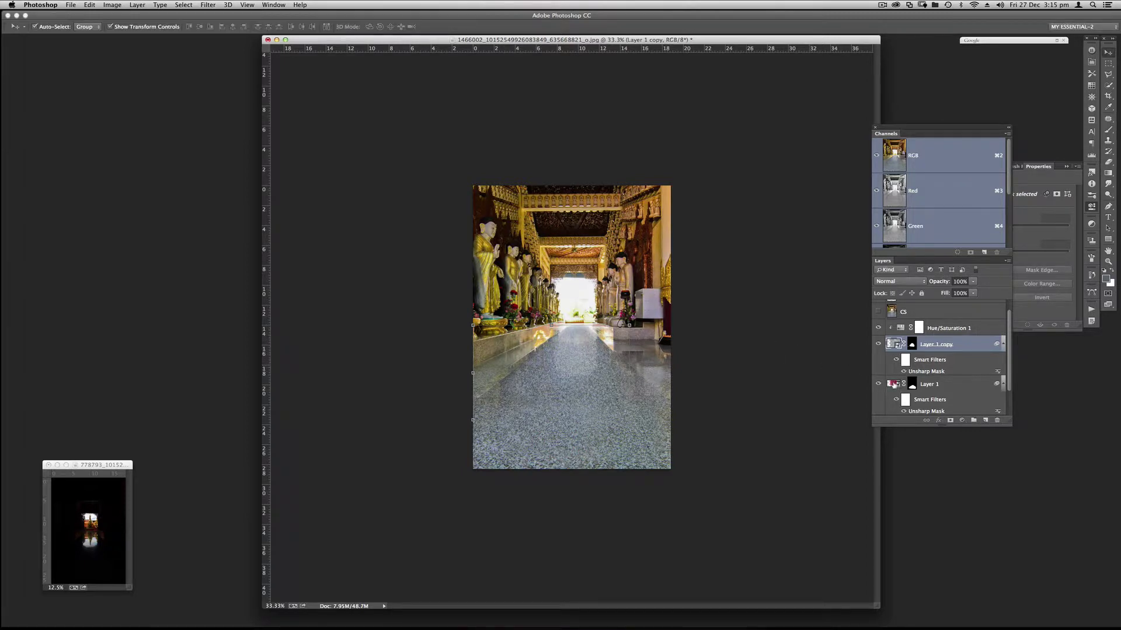
Stretch Layer 1 upward with Free Transform to a height of 112.21% and apply the transform
click(893, 384)
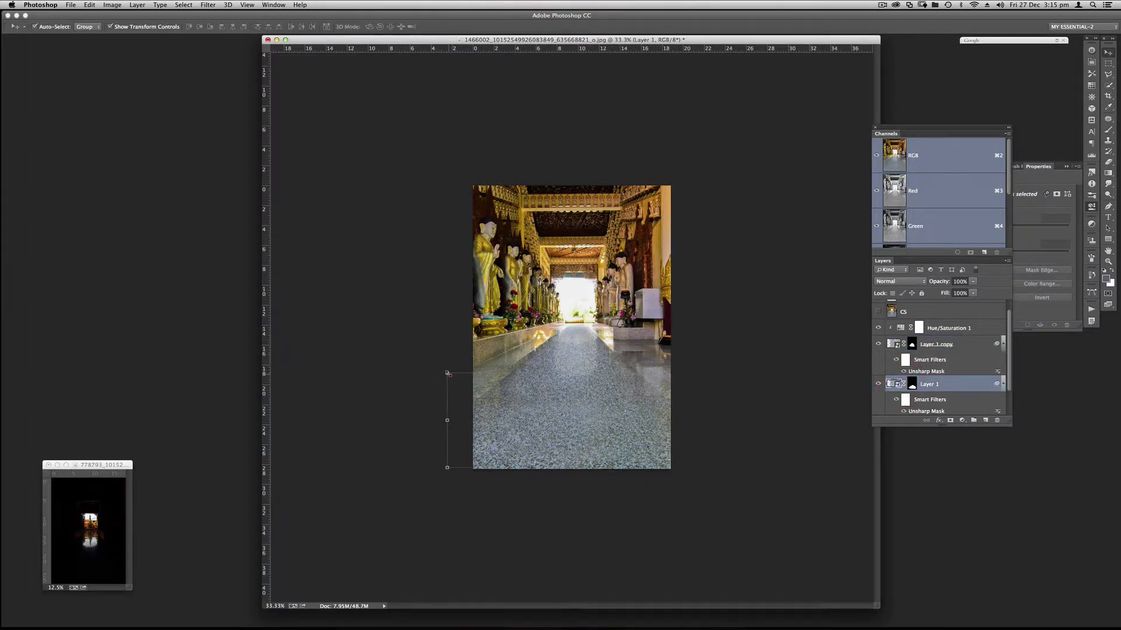
click(448, 374)
mouse_move(553, 372)
mouse_down()
mouse_move(551, 343)
mouse_move(549, 362)
mouse_up()
click(913, 345)
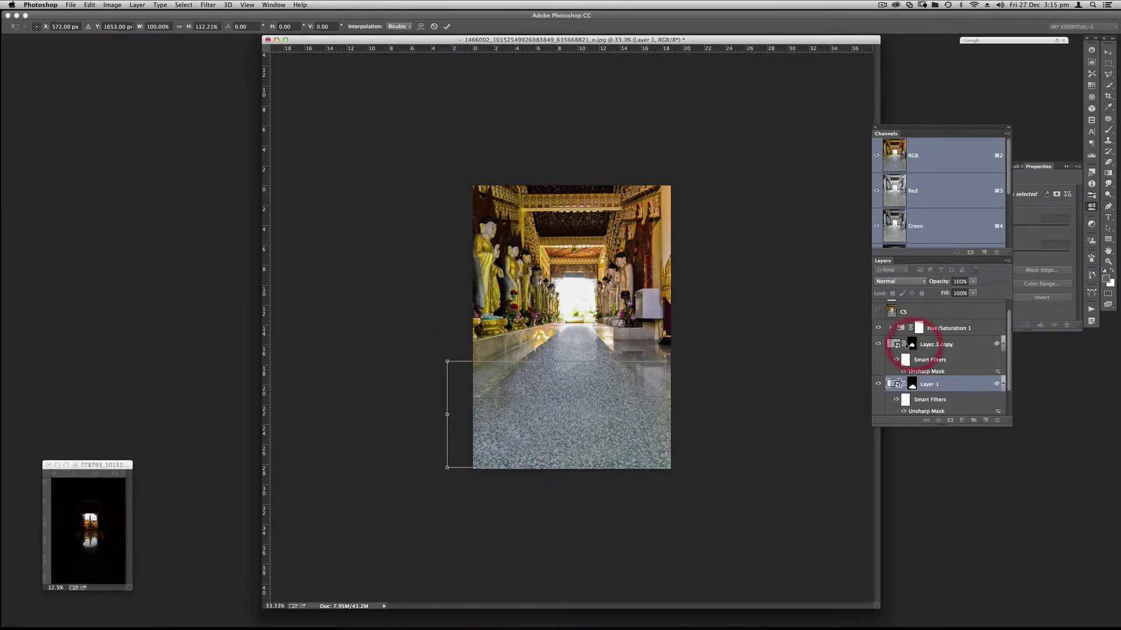
click(446, 26)
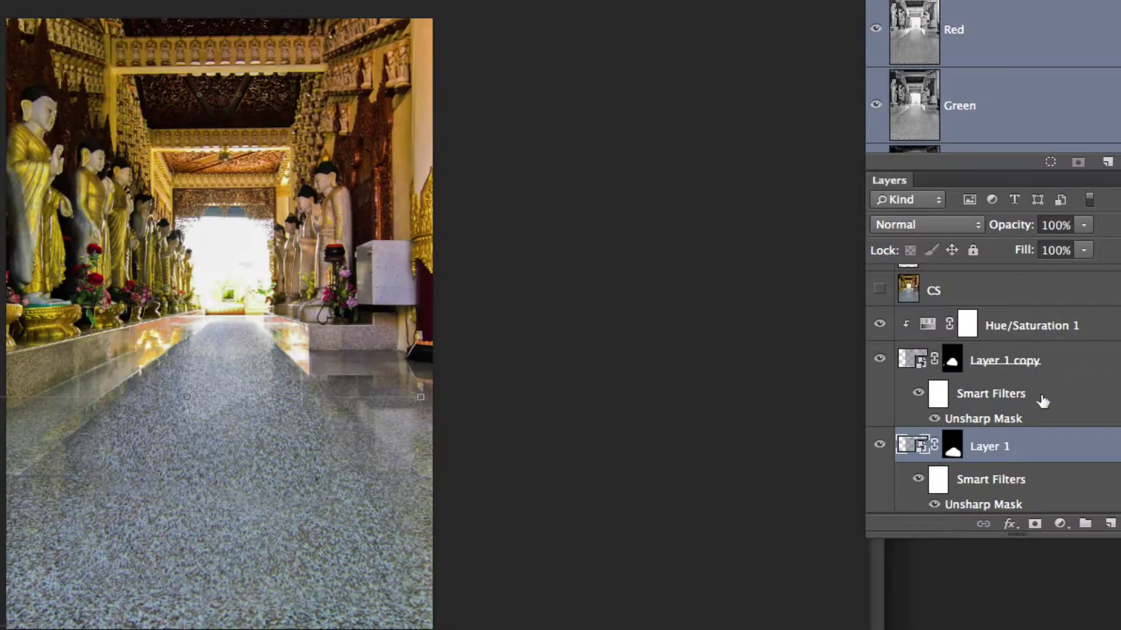
Paint black on Layer 1 copy's mask over the mid-floor seam with a 398-pixel brush at 50% opacity
click(950, 366)
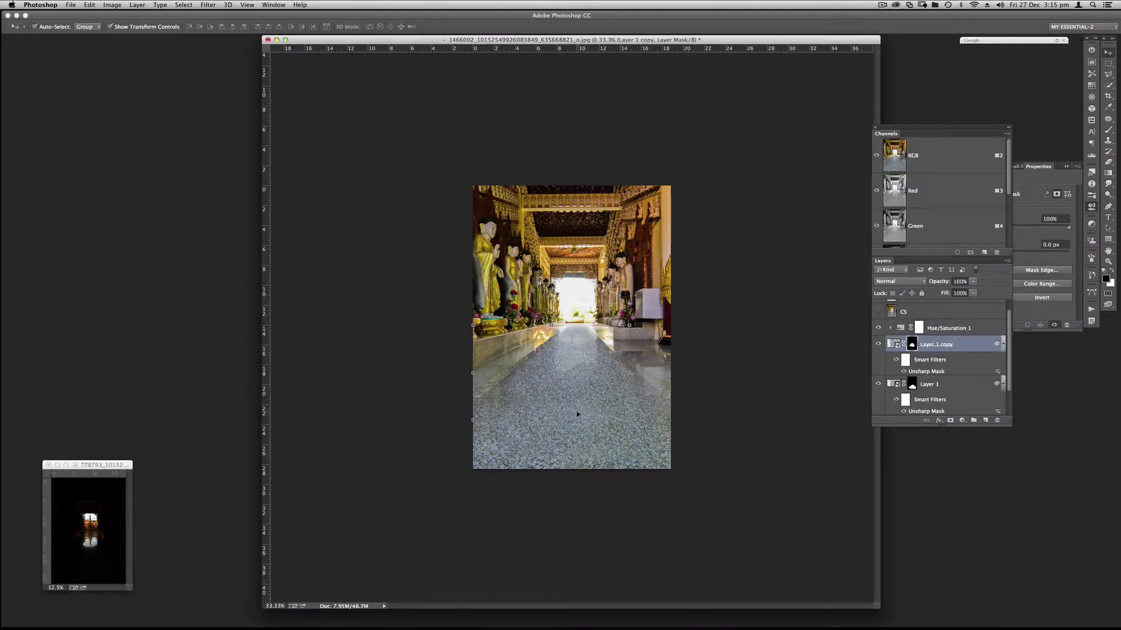
key(b)
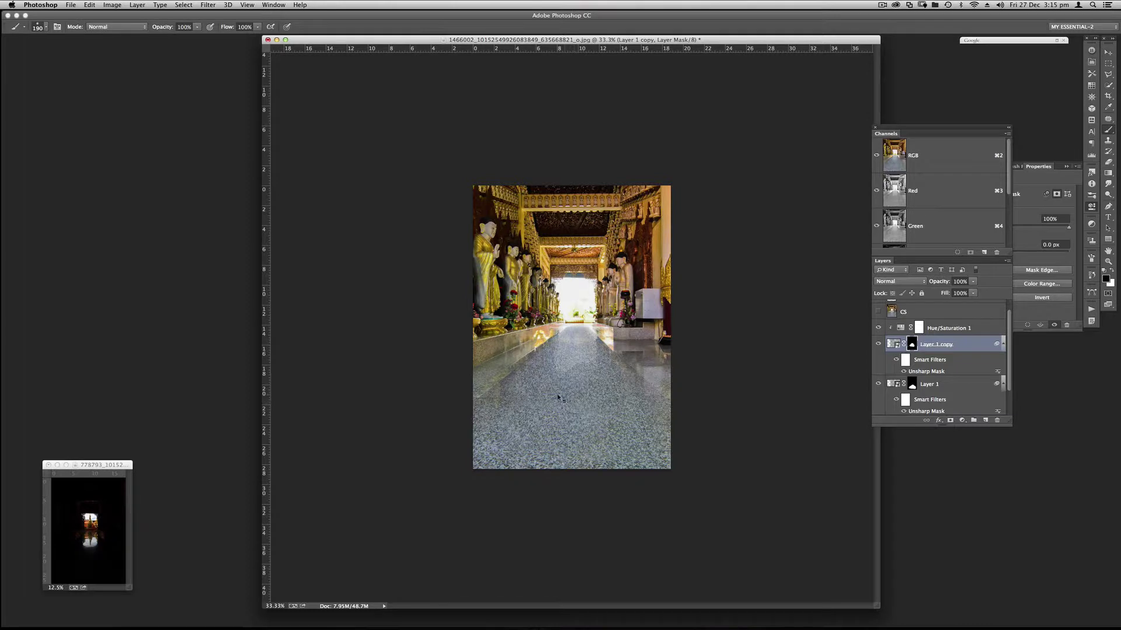
drag(558, 398, 566, 395)
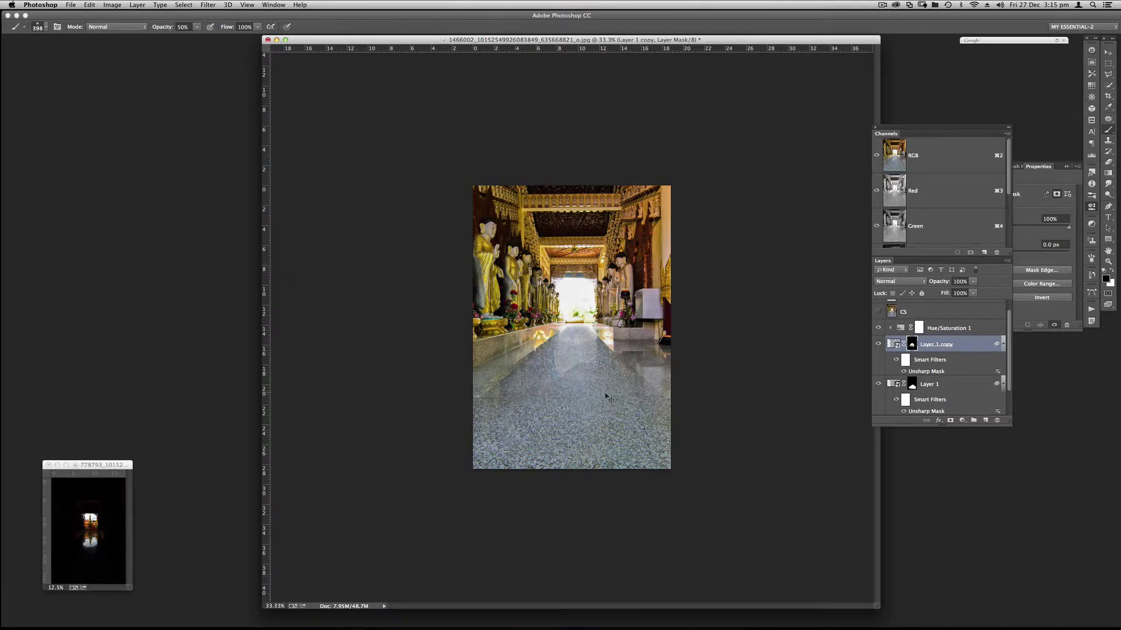
Compare against the old CS layer and stamp all visible layers into a new layer above Hue/Saturation 1
key(super+equal)
key(super+equal)
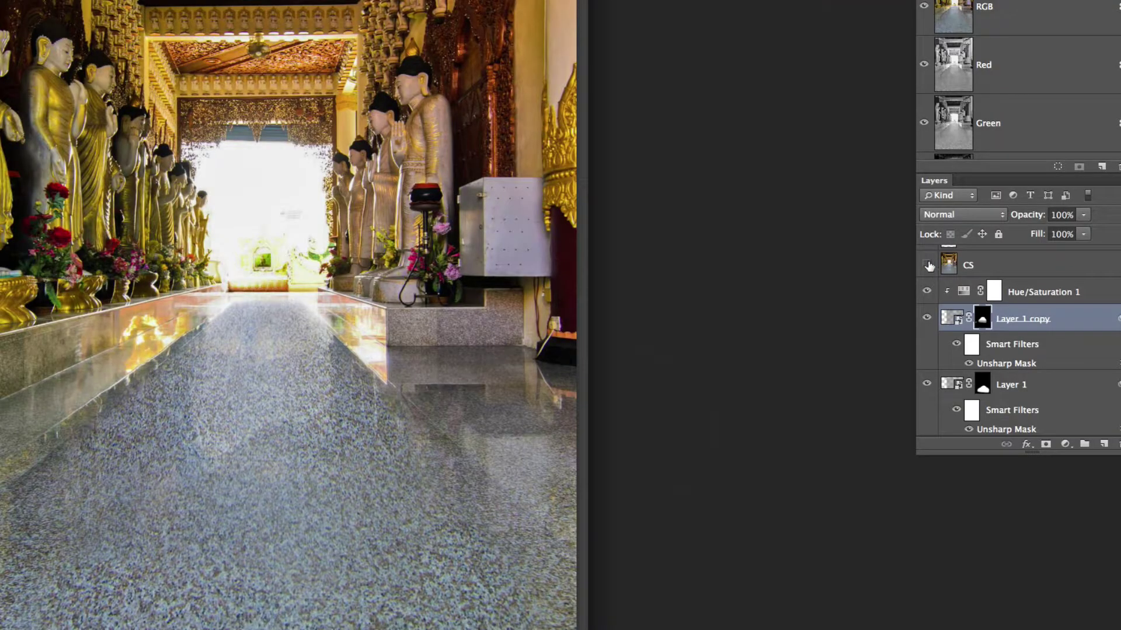
click(927, 265)
click(926, 265)
click(1092, 292)
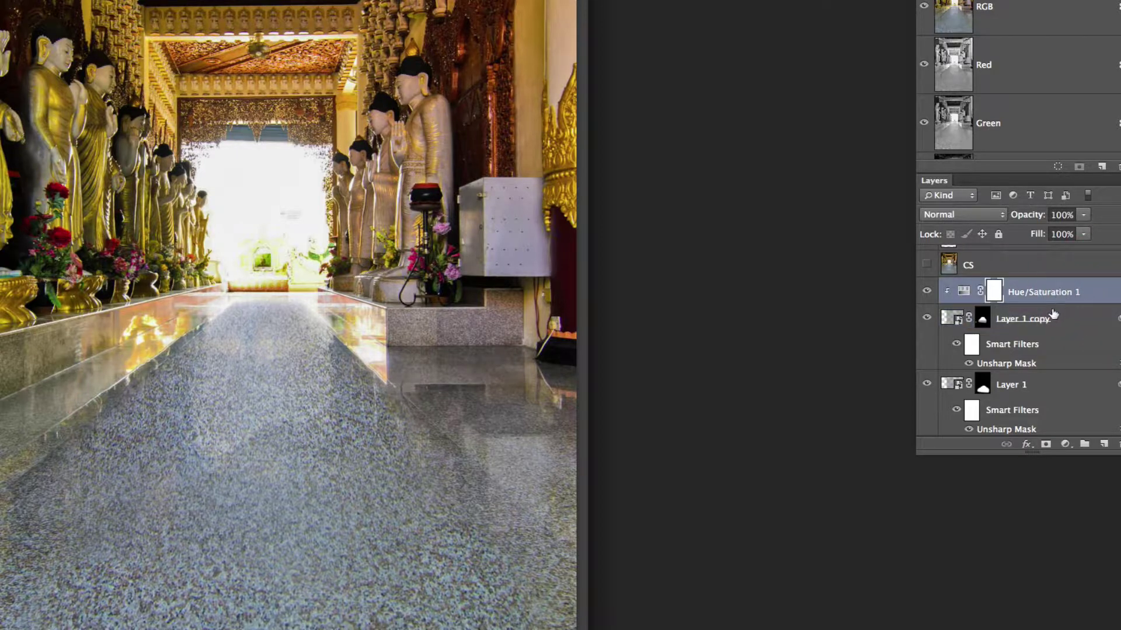
key(super+alt+shift+e)
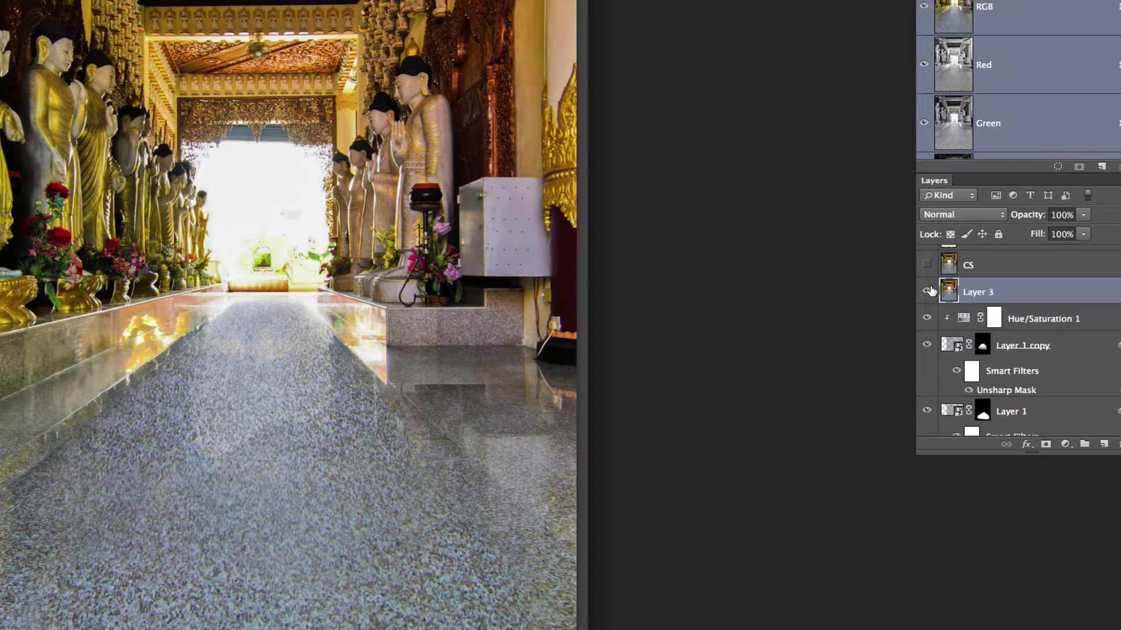
Rename the stamped layer CS and delete the old CS layer
double_click(982, 290)
text(CS)
key(Return)
drag(940, 269, 1112, 446)
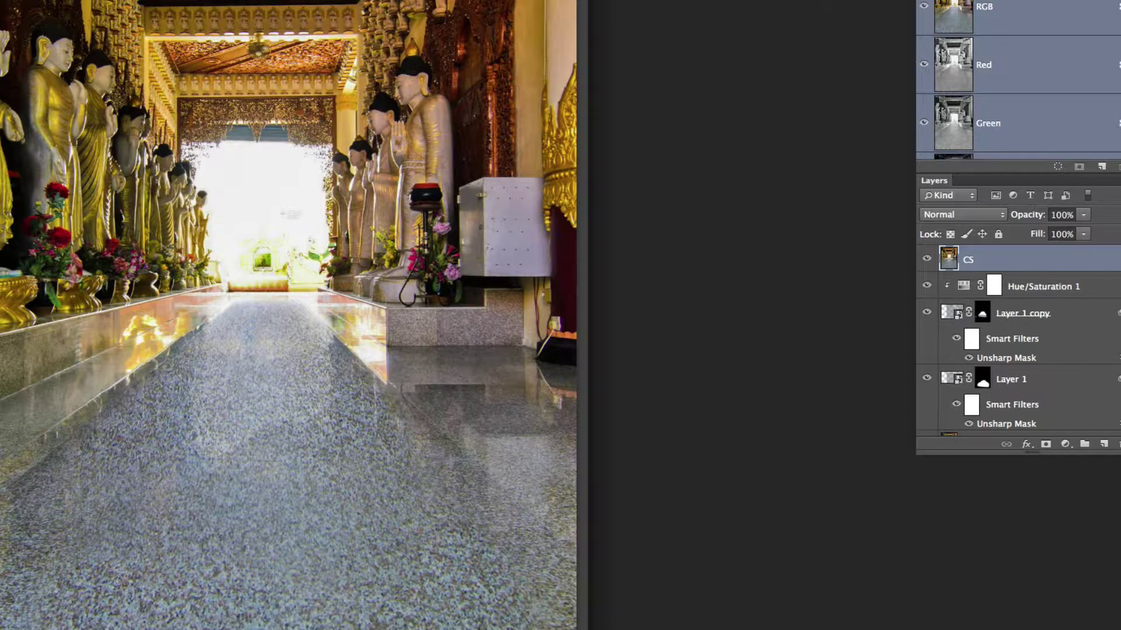
Show the hidden Layer 2 above CS and make it the active layer
key(super+alt+shift+e)
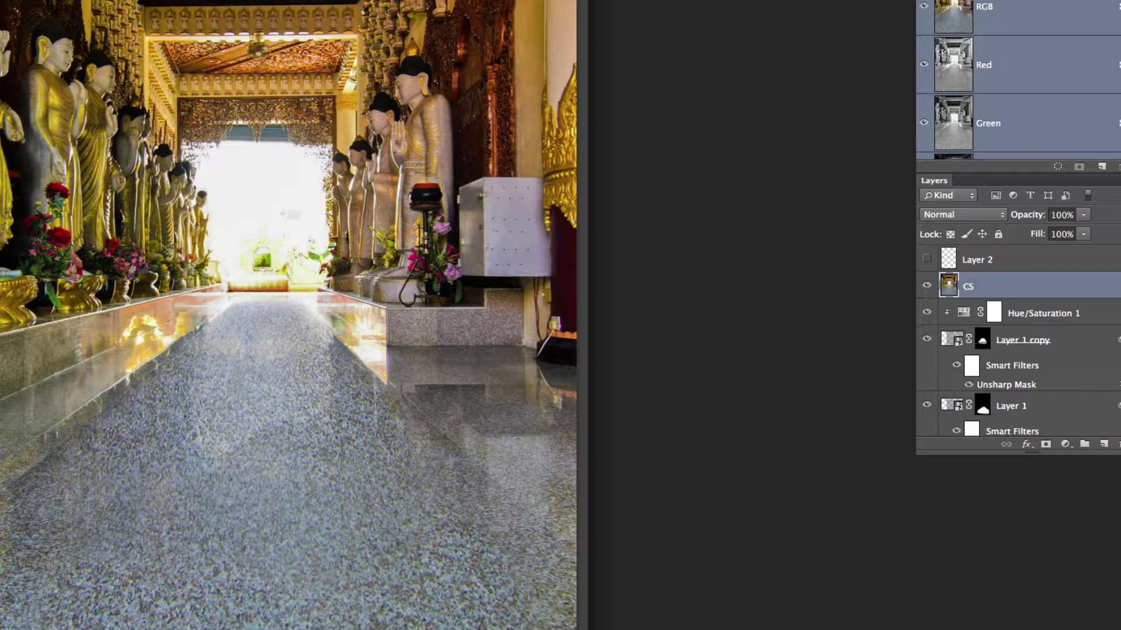
click(926, 259)
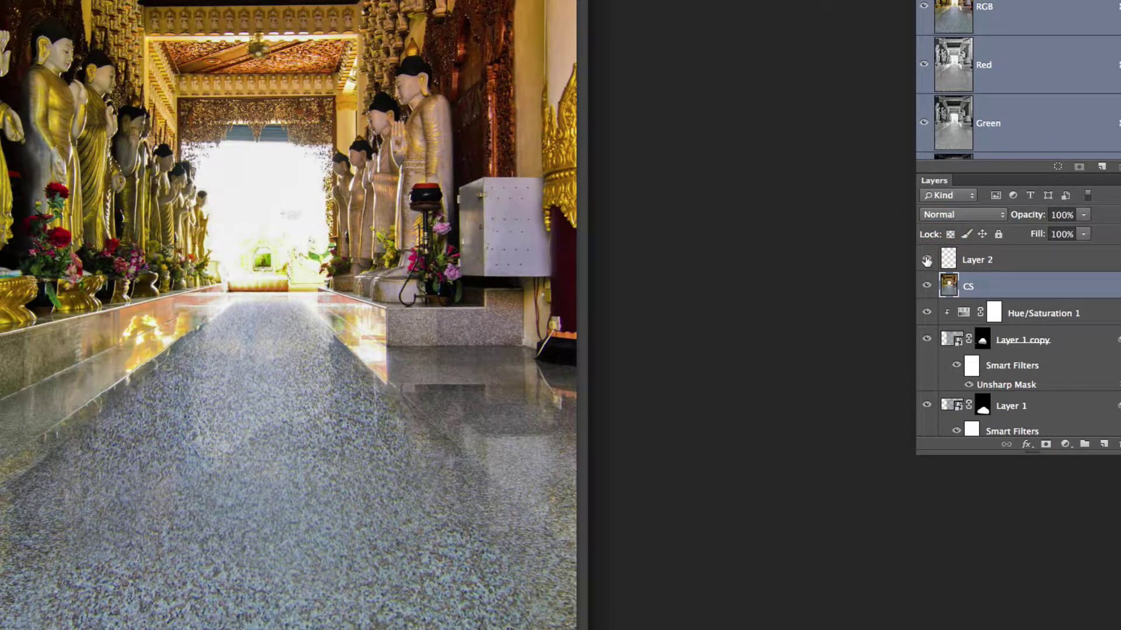
click(927, 261)
click(951, 263)
click(927, 259)
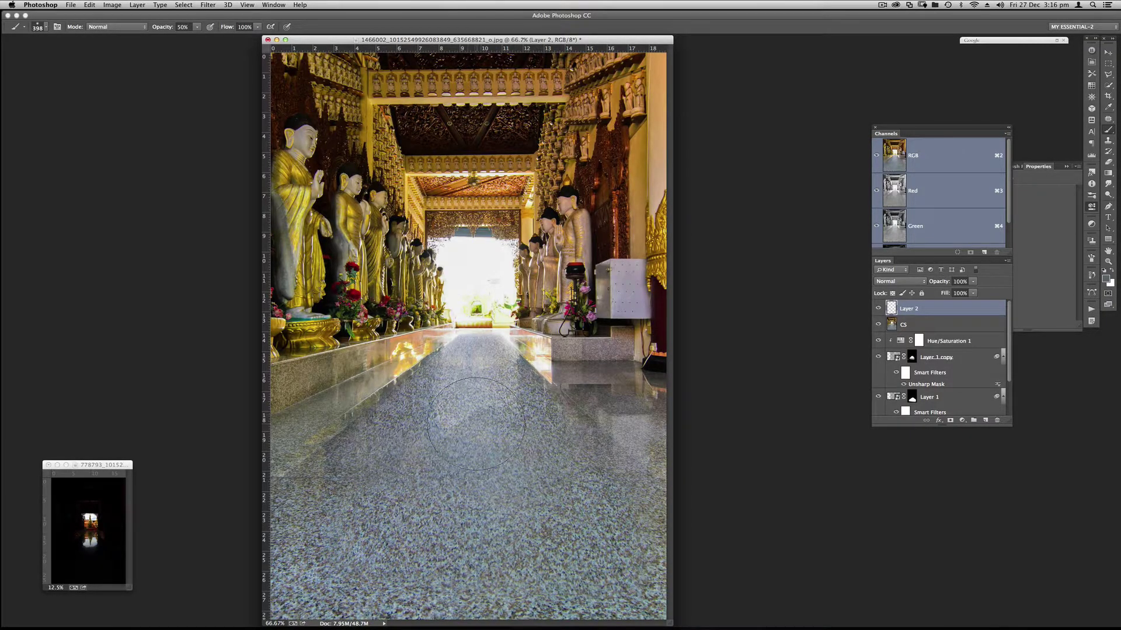
Paint thin straight tile joints on Layer 2 with a 3-pixel brush: two across the granite floor and one down its centre
mouse_move(467, 415)
mouse_down()
mouse_move(432, 413)
mouse_move(478, 413)
mouse_move(463, 413)
mouse_up()
mouse_move(288, 477)
mouse_down()
mouse_move(301, 473)
mouse_move(284, 475)
mouse_up()
drag(284, 476, 655, 475)
drag(478, 334, 485, 619)
drag(394, 389, 554, 390)
Duplicate Layer 2 and soften the joint lines on the copy with a Gaussian Blur of about 1.5 pixels
key(super+j)
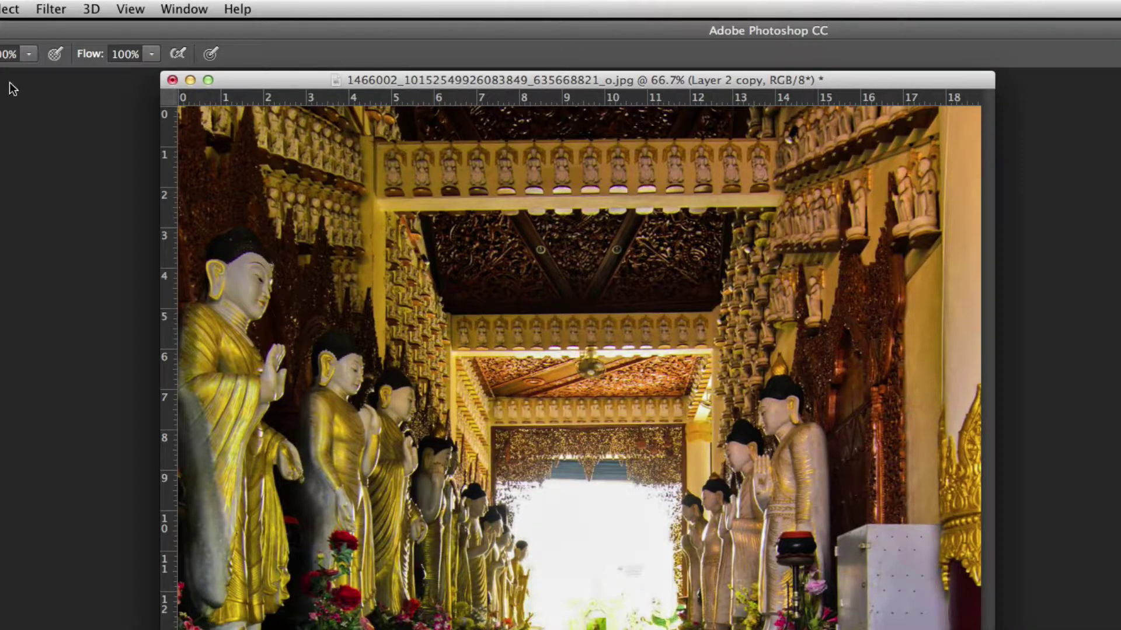
click(52, 9)
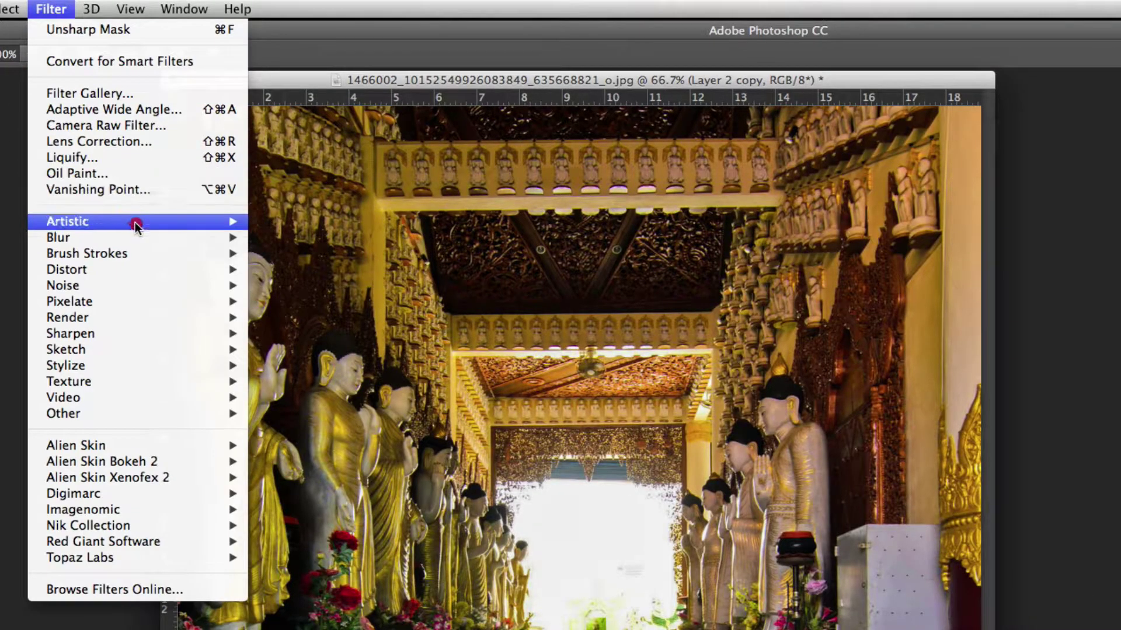
mouse_move(149, 238)
click(315, 367)
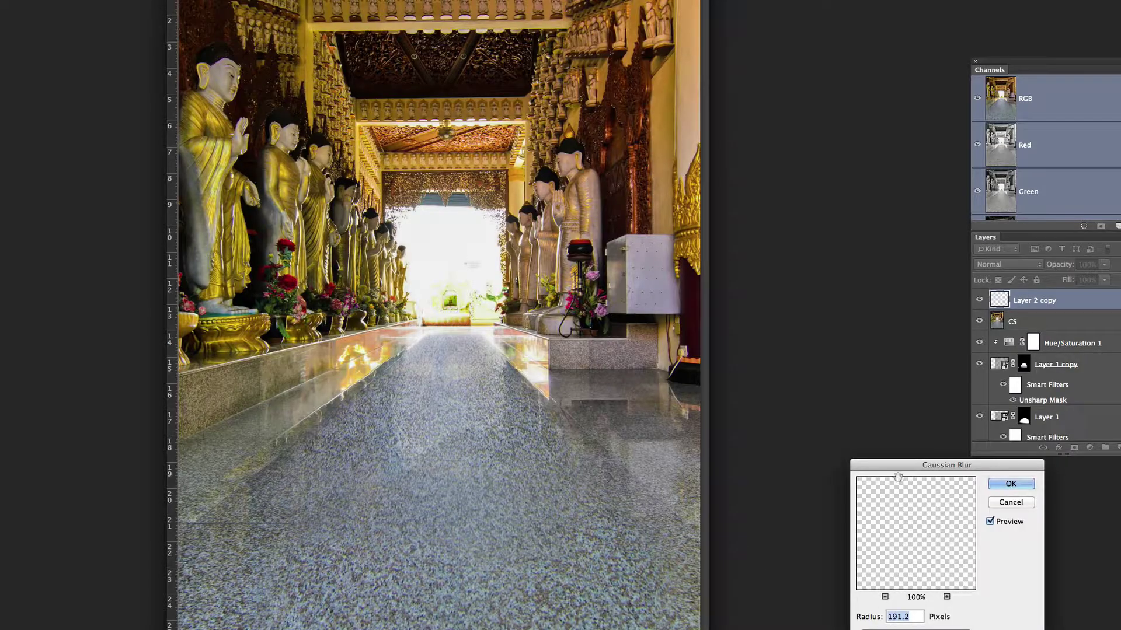
drag(896, 465, 770, 220)
drag(824, 389, 741, 386)
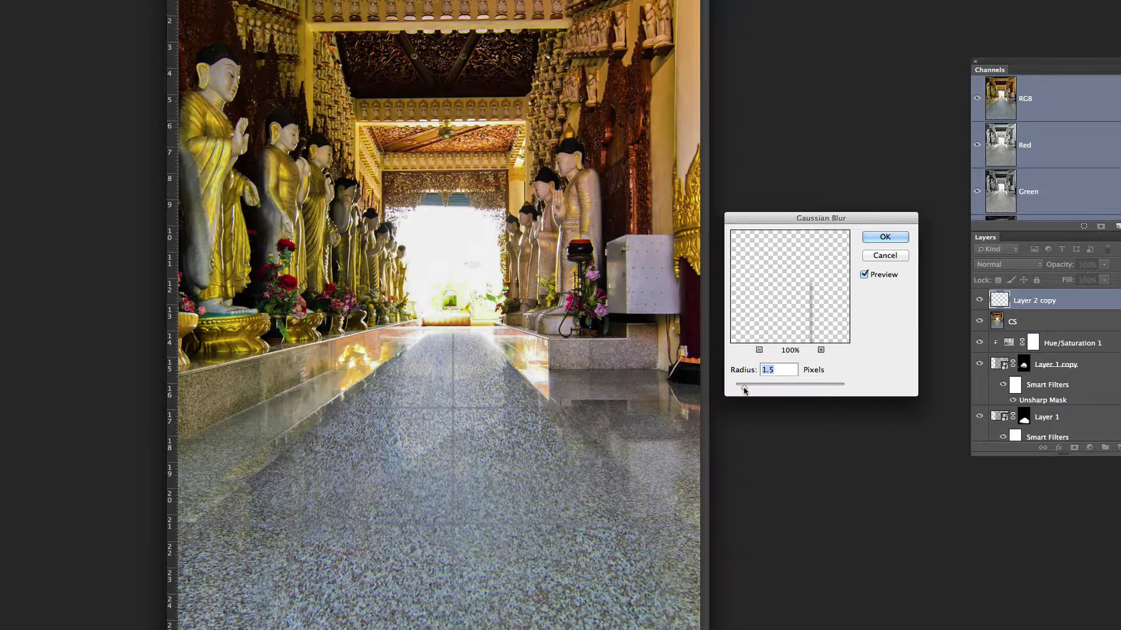
drag(745, 390, 746, 388)
click(885, 237)
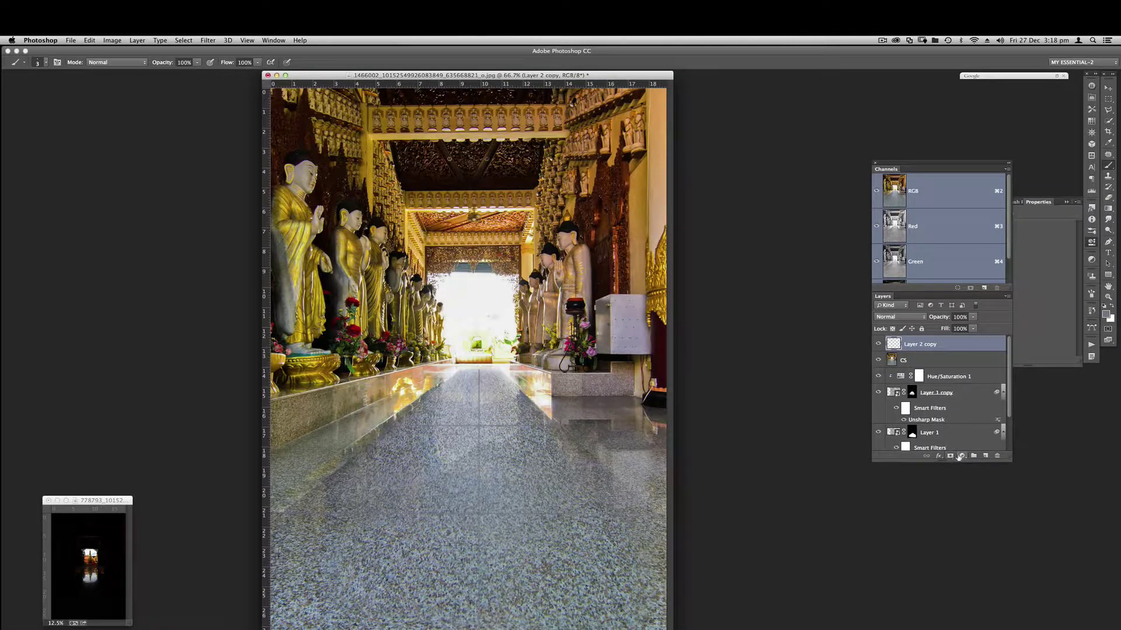
Add a Hue/Saturation adjustment layer with Lightness -66 and clip it to Layer 2 copy
click(960, 456)
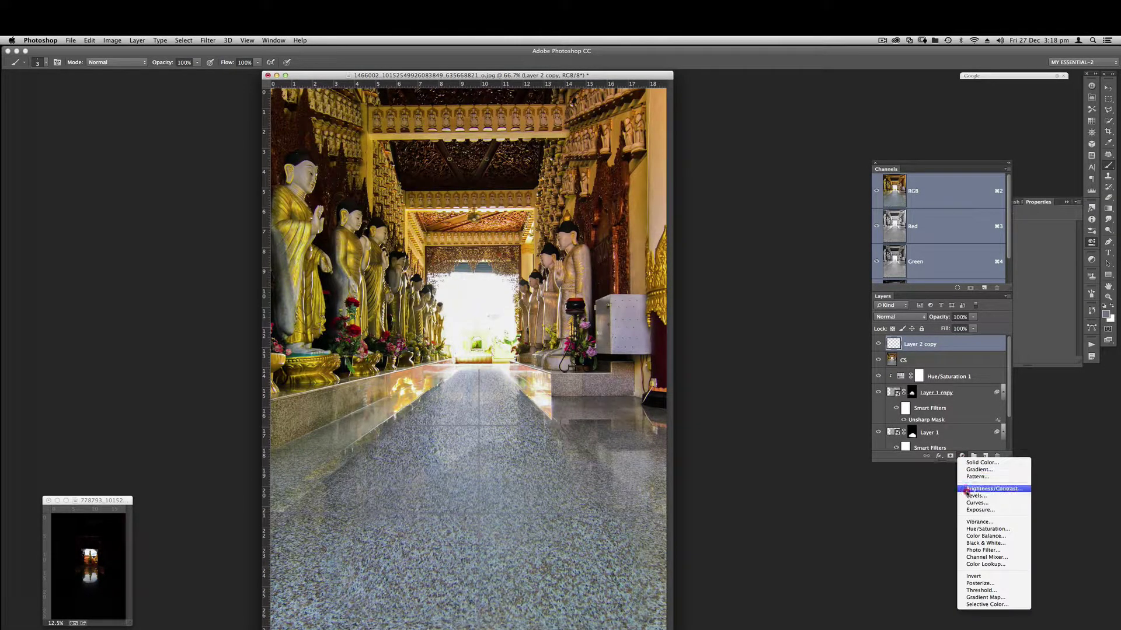
click(970, 528)
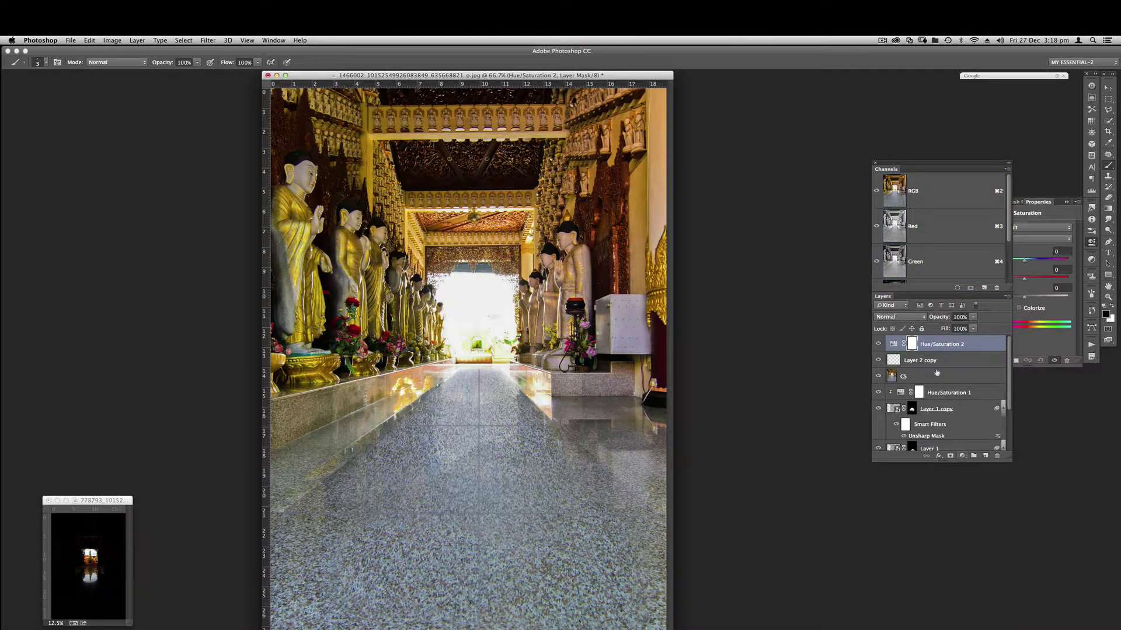
click(1037, 251)
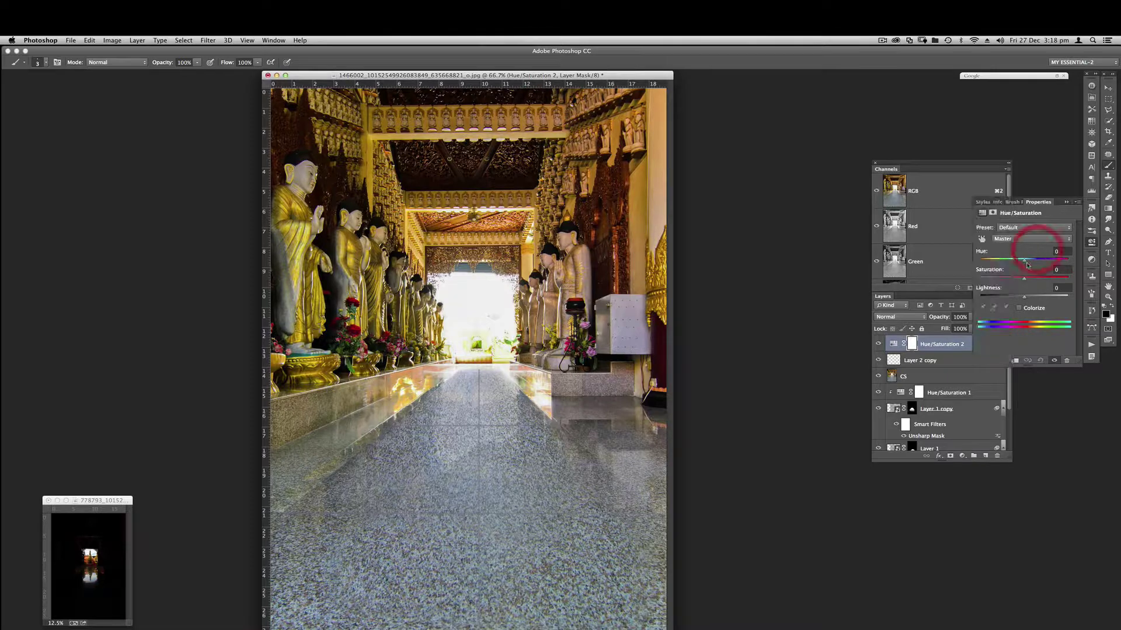
drag(1025, 297, 994, 306)
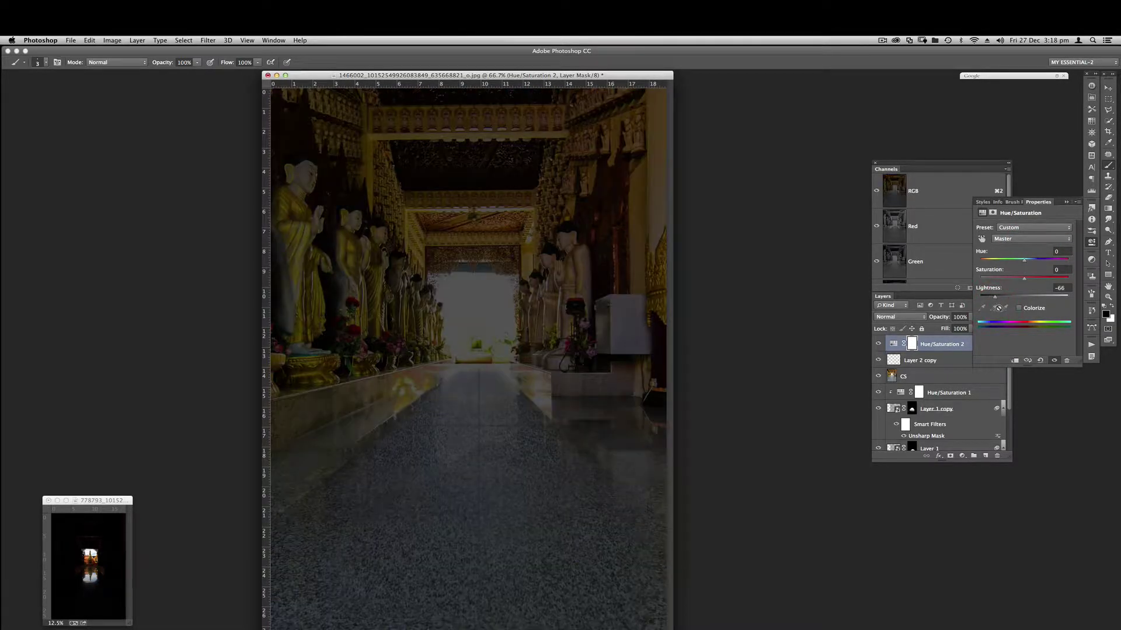
click(1015, 360)
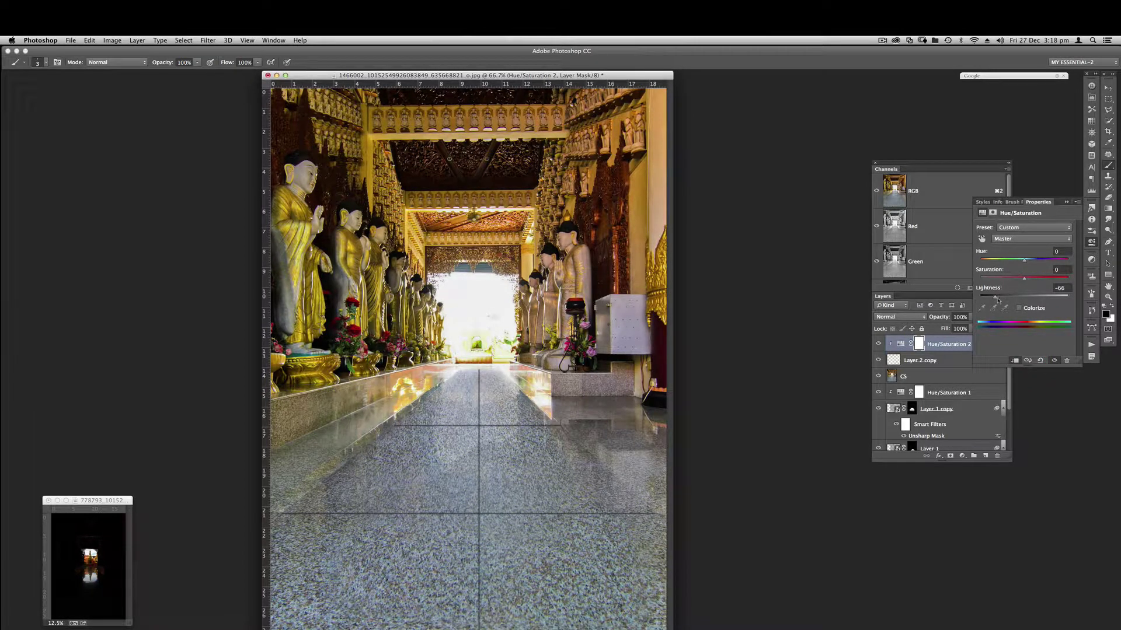
Set the Hue/Saturation 2 adjustment's Lightness to -31 and its layer opacity to 39%
drag(998, 300, 1025, 298)
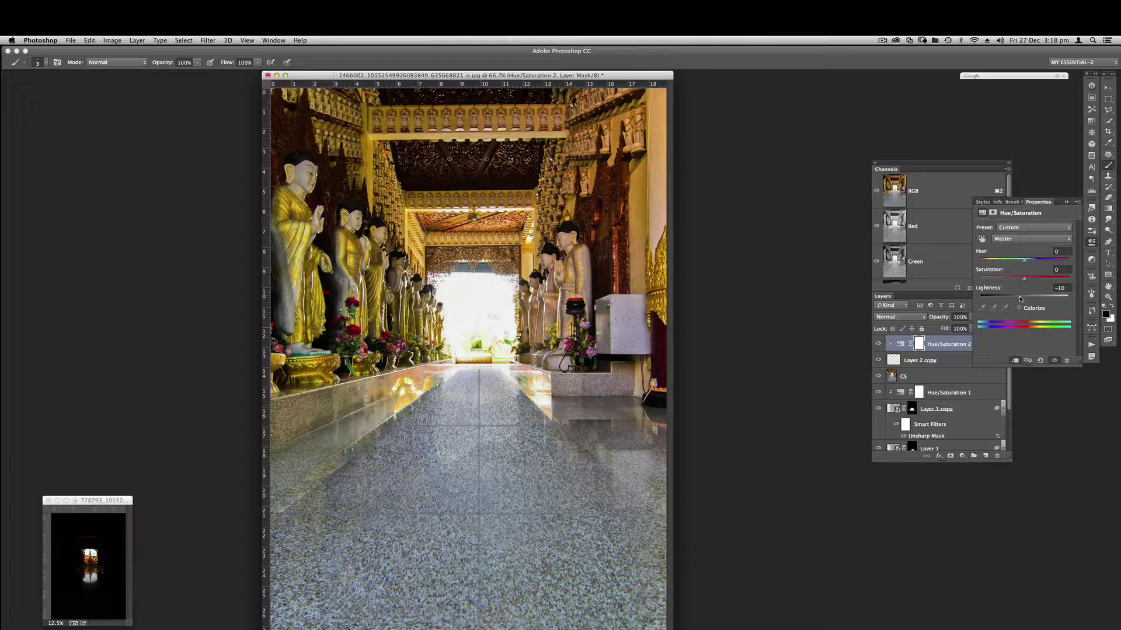
click(1020, 299)
drag(1013, 299, 1010, 298)
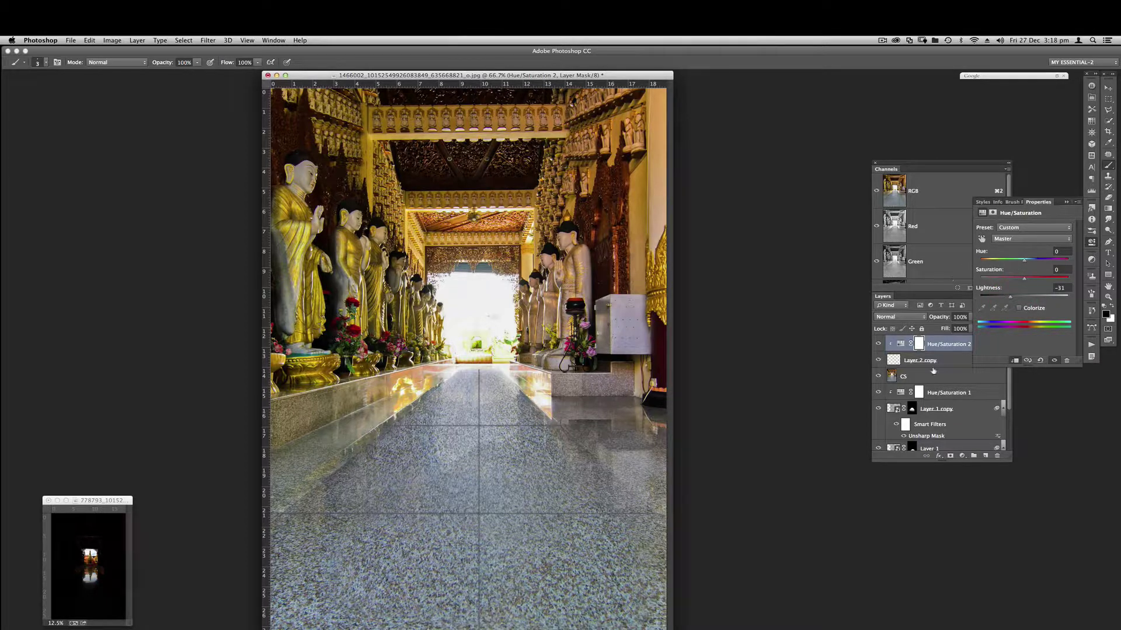
click(928, 344)
drag(941, 320, 921, 322)
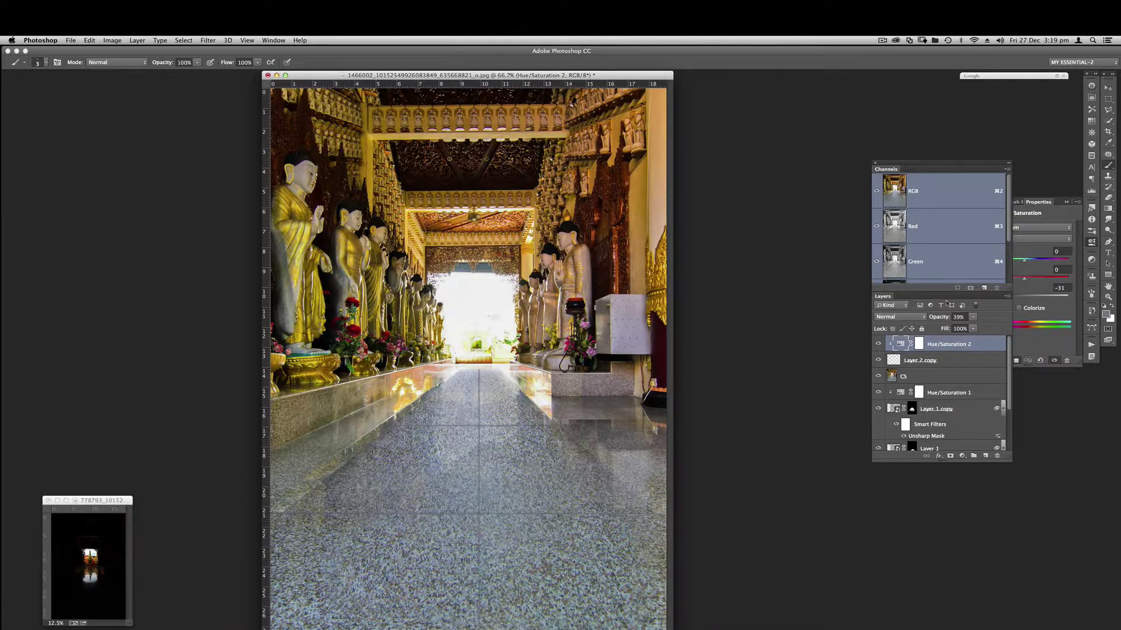
Soften the tile joints on Layer 2 copy with a 42-pixel Blur tool at 12% strength, sampling all layers
click(893, 360)
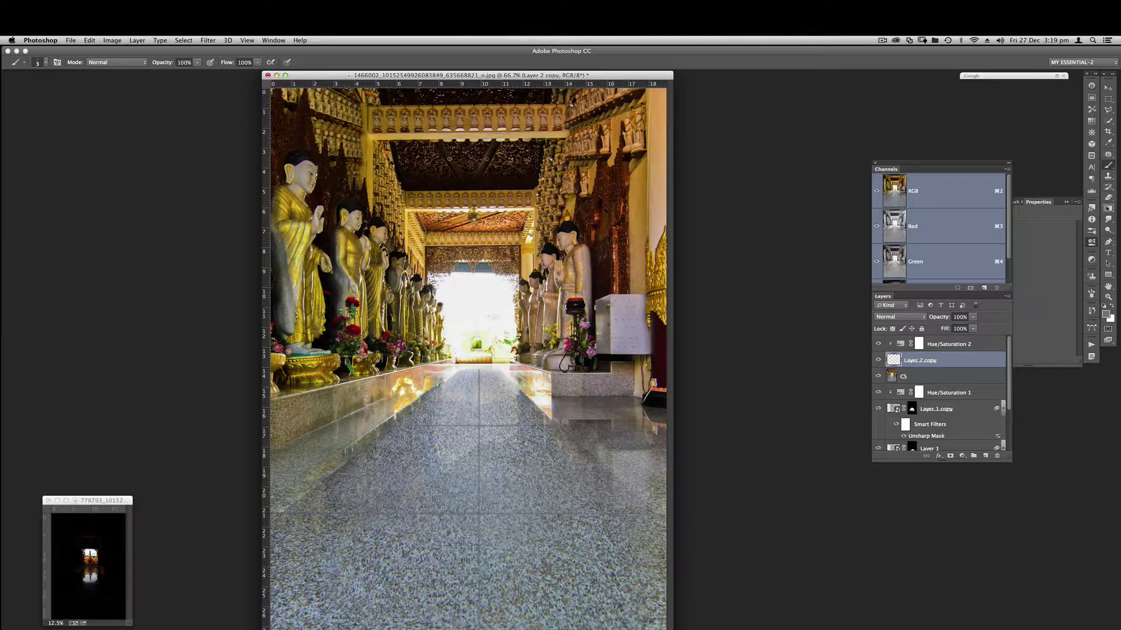
click(1108, 218)
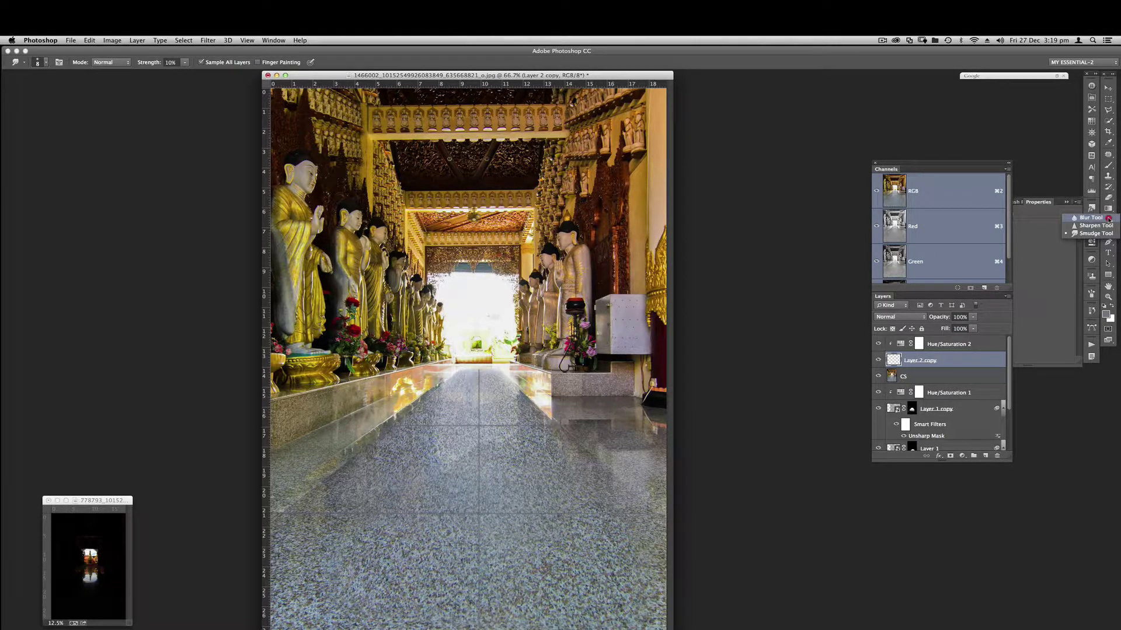
click(1092, 217)
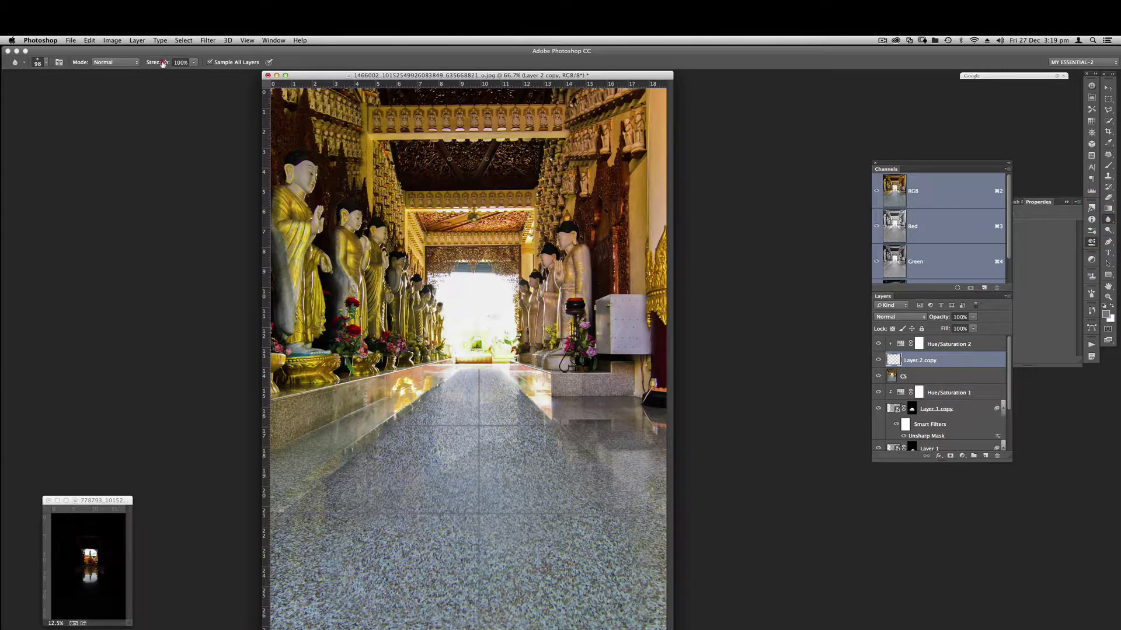
drag(163, 64, 125, 65)
drag(481, 380, 479, 451)
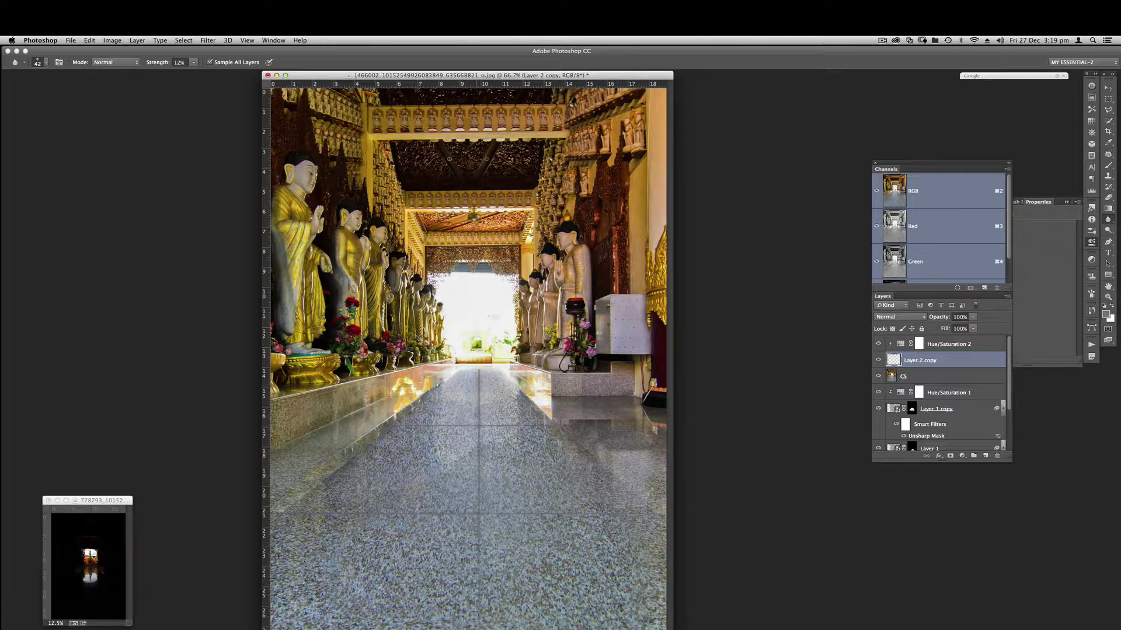
click(480, 461)
drag(468, 421, 560, 425)
mouse_move(308, 518)
mouse_down()
mouse_move(286, 513)
mouse_move(619, 513)
mouse_move(610, 517)
mouse_up()
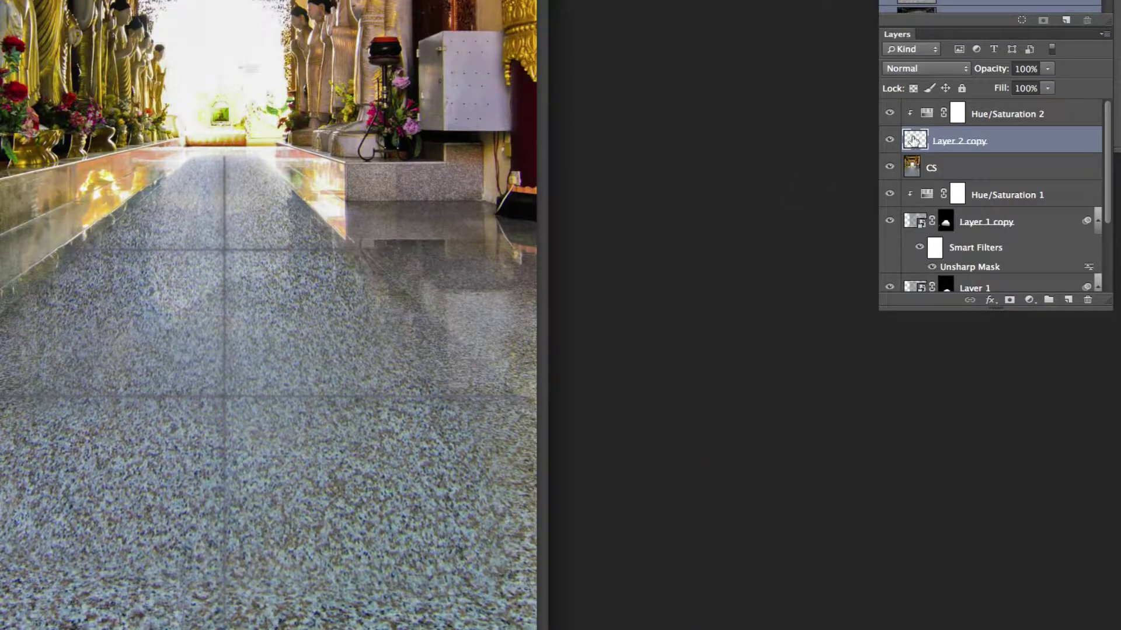
Fine-tune the opacity of Layer 2 copy and select the Hue/Saturation 2 layer
click(990, 69)
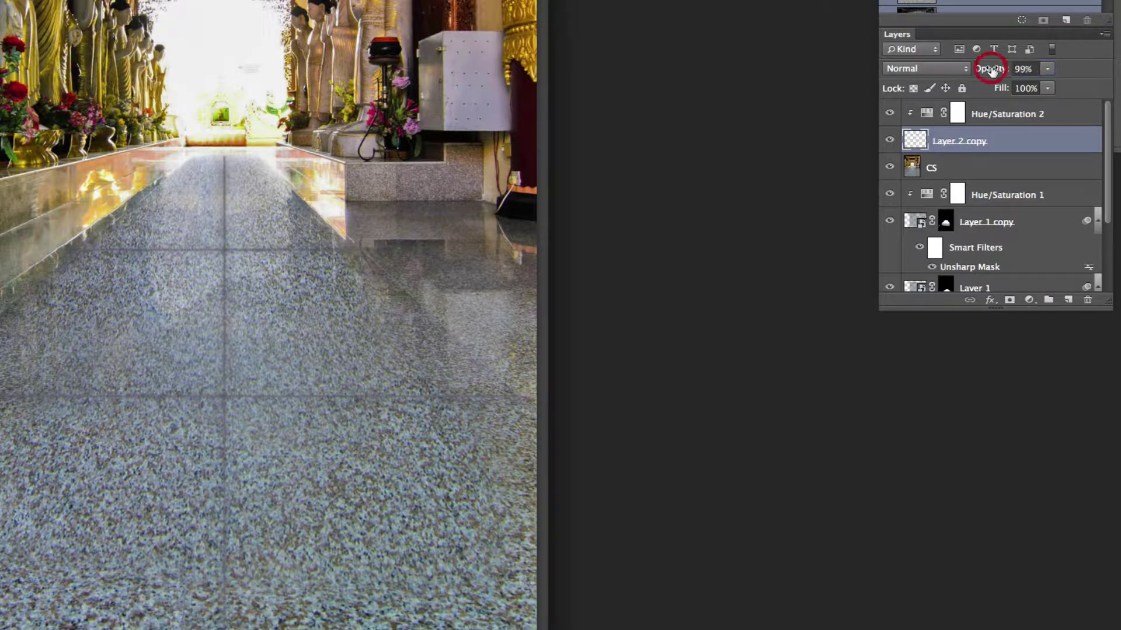
mouse_move(990, 69)
mouse_down()
mouse_move(937, 78)
mouse_move(999, 77)
mouse_up()
click(1078, 113)
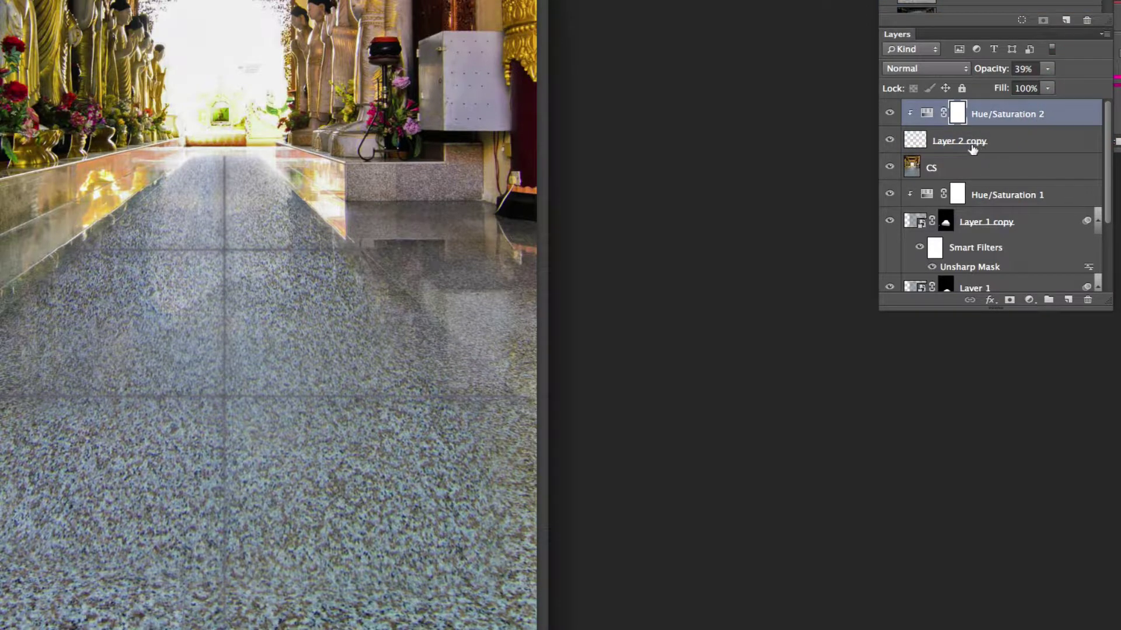
Stamp all visible layers into a new top layer and rename it CS
key(super+alt+shift+e)
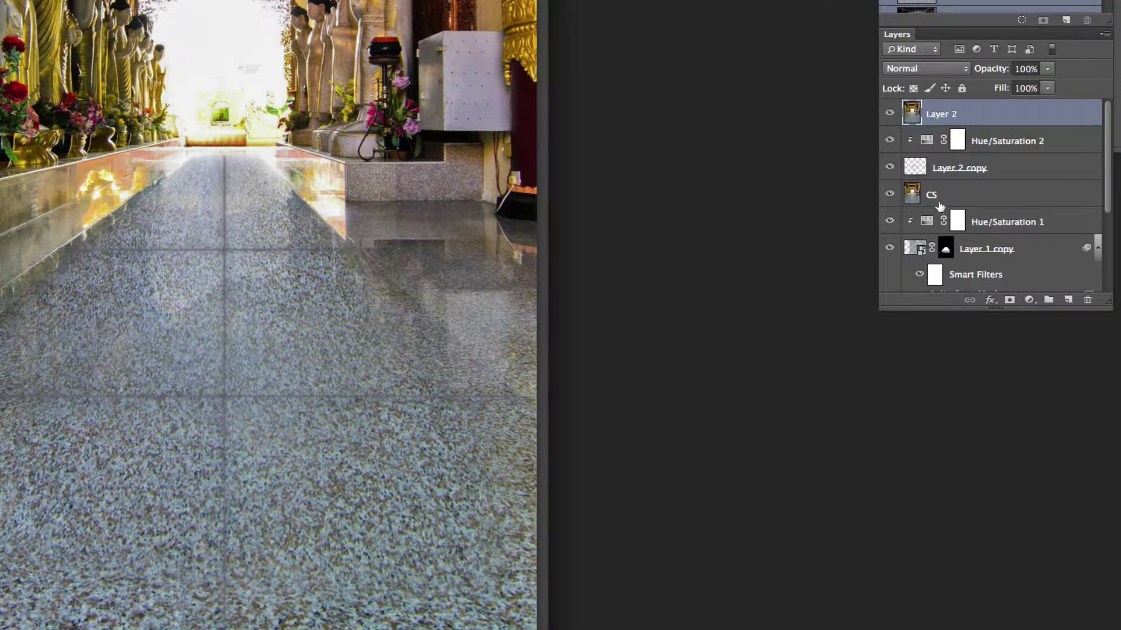
double_click(943, 114)
text(CS)
key(Return)
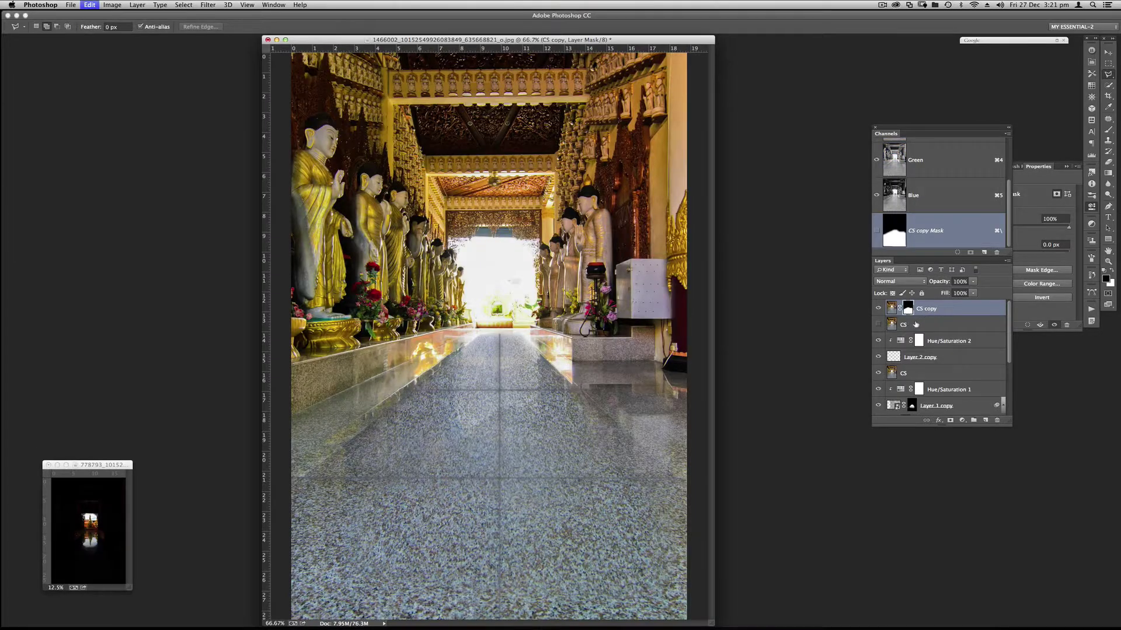
Undo the masked CS copy and feather the floor selection by 34.2 px with Refine Edge, output as a selection
key(super+alt+z)
key(super+alt+z)
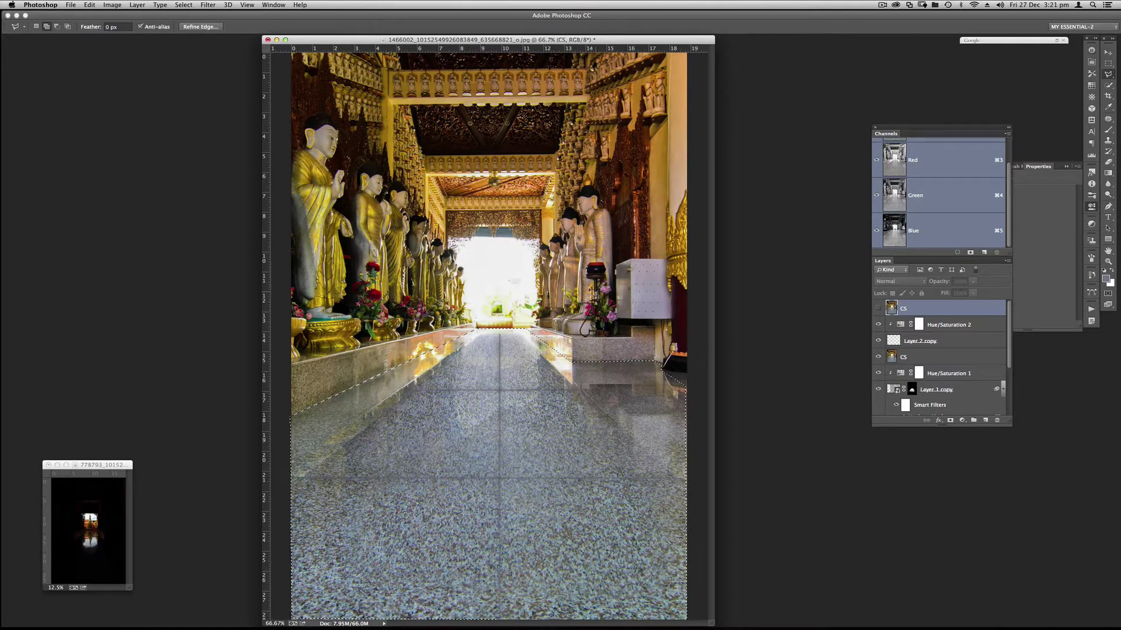
click(200, 27)
drag(666, 201, 690, 202)
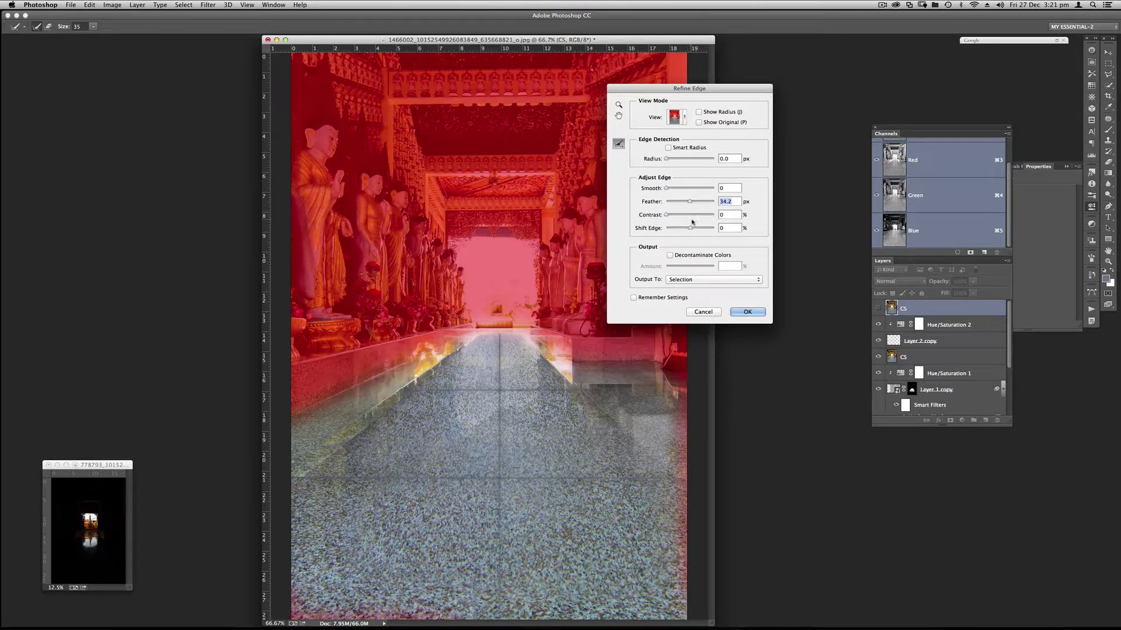
click(747, 312)
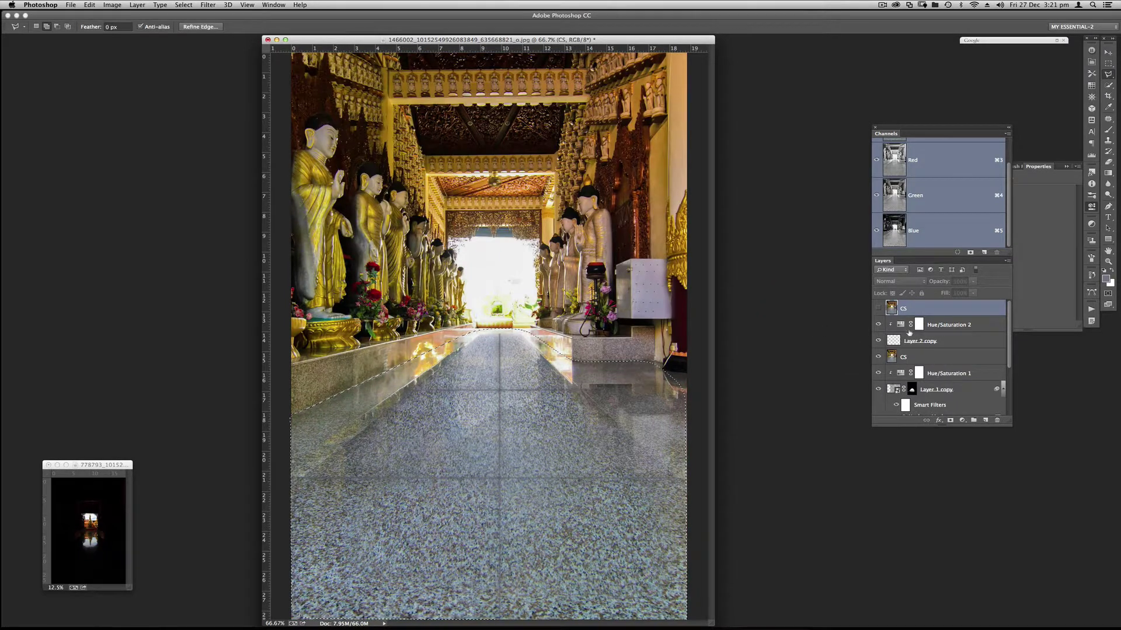
Darken the selected floor with a masked Curves adjustment at input 141, output 118, and stamp the visible layers into a new layer
click(878, 309)
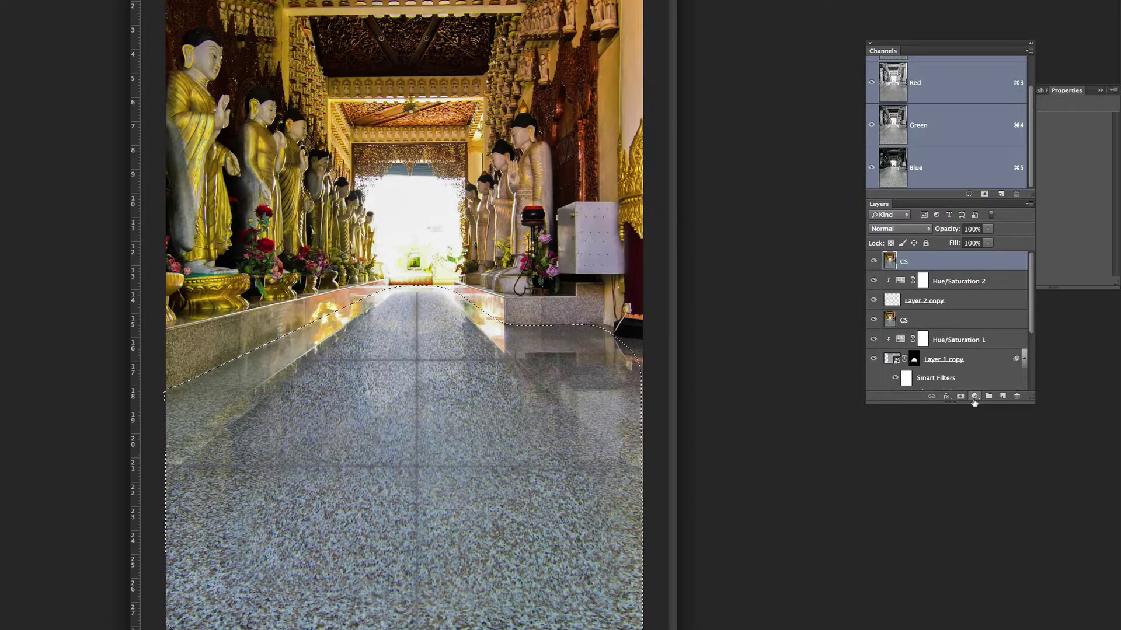
click(961, 420)
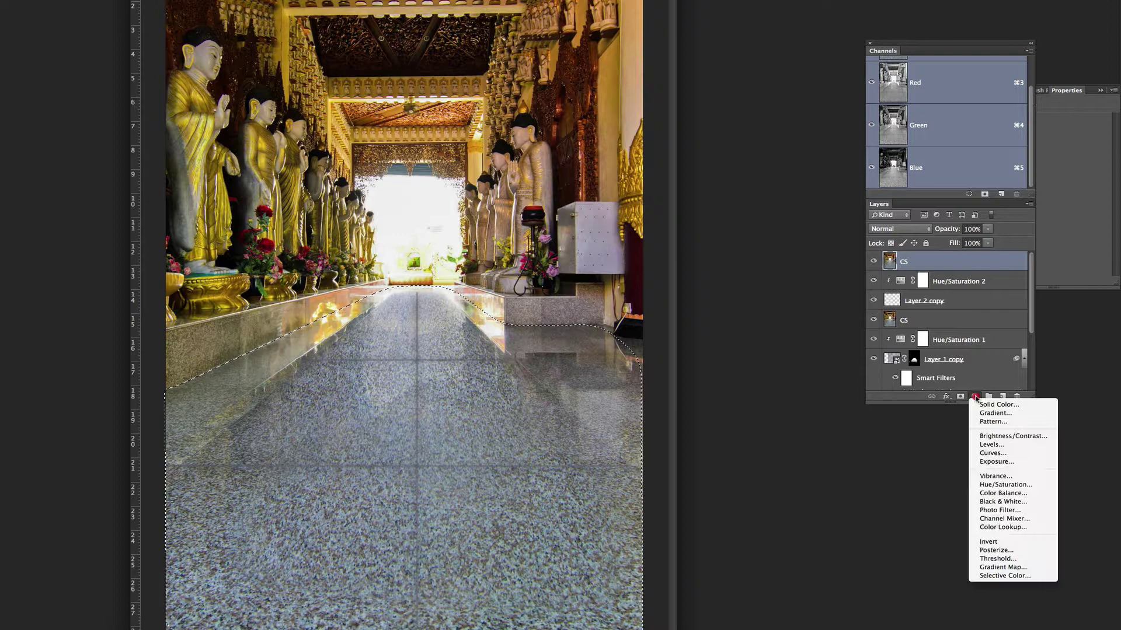
click(981, 453)
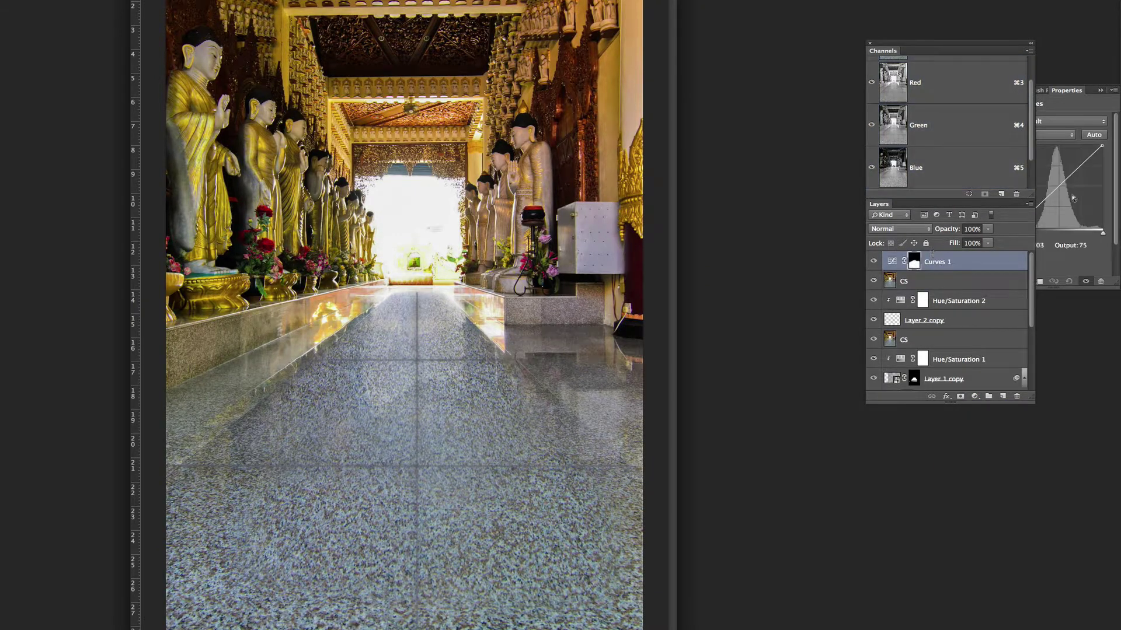
drag(1060, 187, 1065, 190)
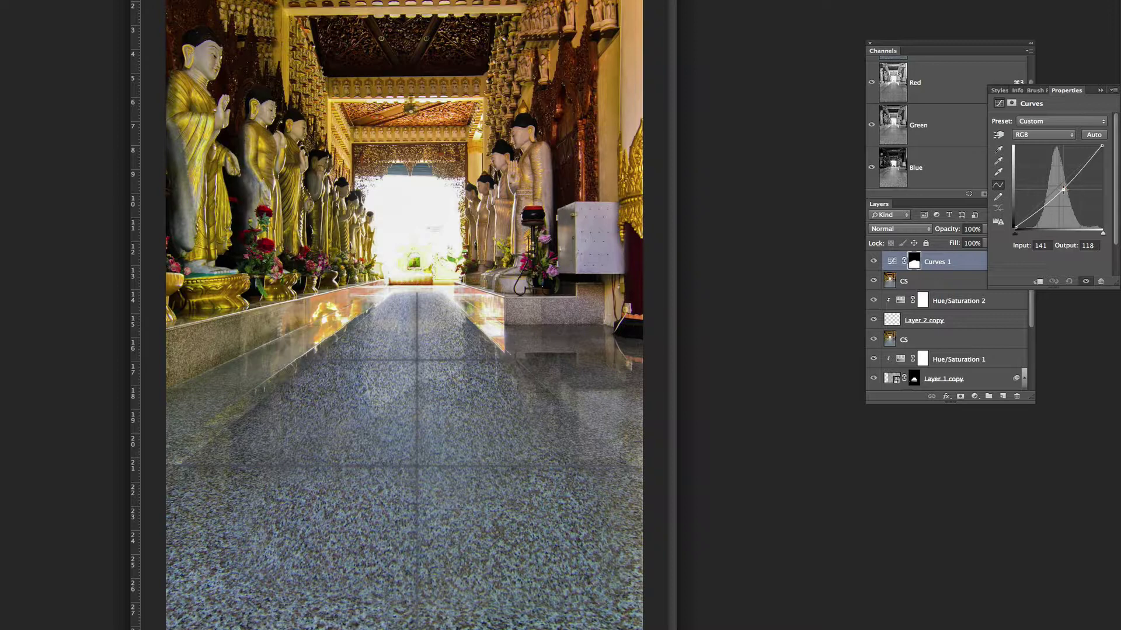
click(1064, 189)
click(947, 261)
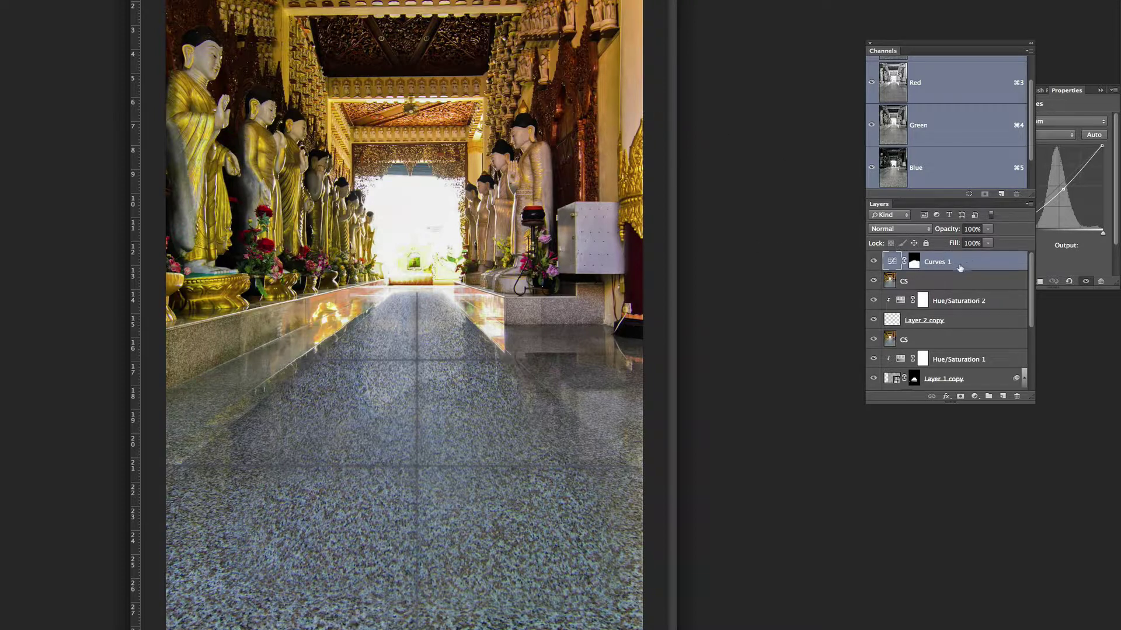
key(super+alt+shift+e)
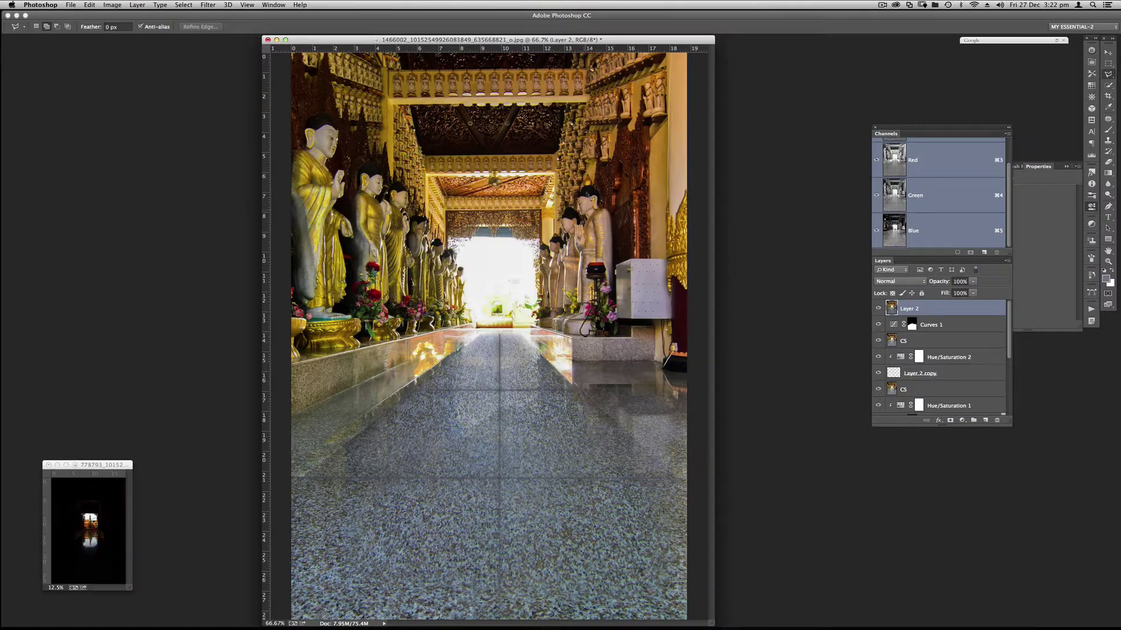
Arrange the dark exposure and temple photo windows side by side, with the dark exposure enlarged to 66.7%
drag(671, 40, 804, 50)
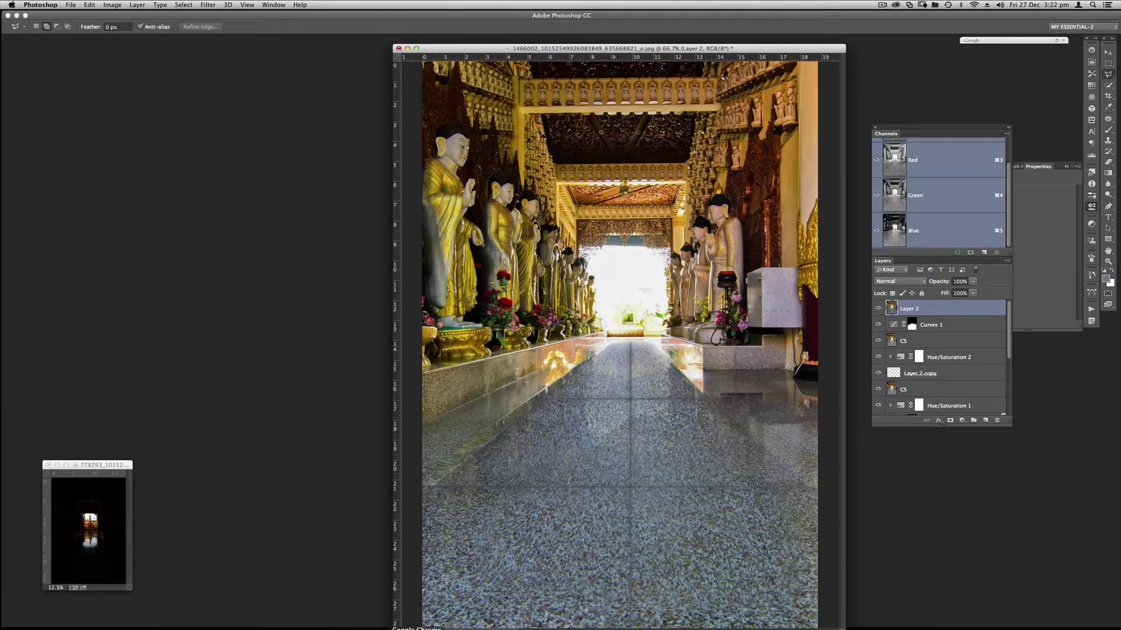
drag(119, 464, 253, 238)
key(super+equal)
key(super+equal)
key(super+equal)
key(super+equal)
key(super+equal)
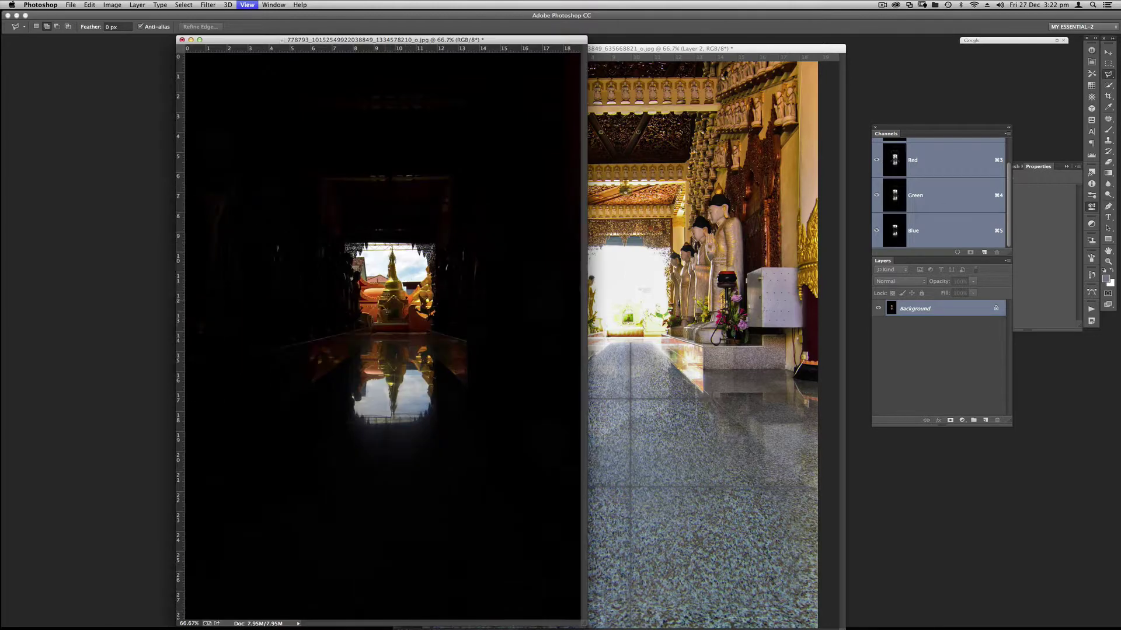
drag(533, 43, 365, 74)
key(v)
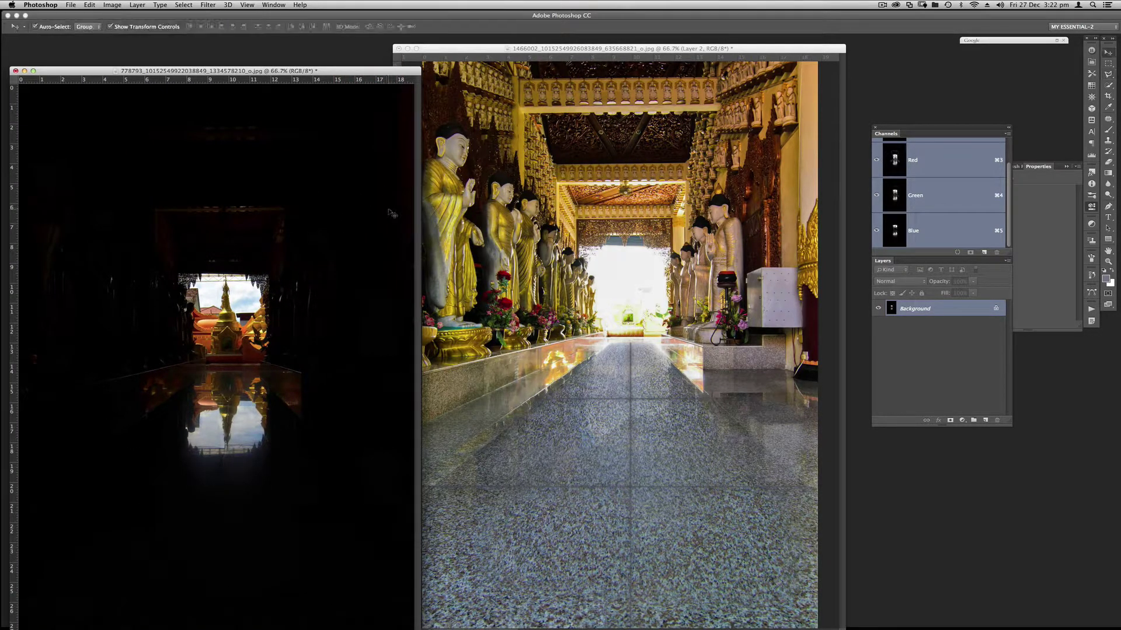
Copy the dark exposure into the temple photo directly beneath Layer 2, and add a layer mask to Layer 2
drag(461, 209, 776, 377)
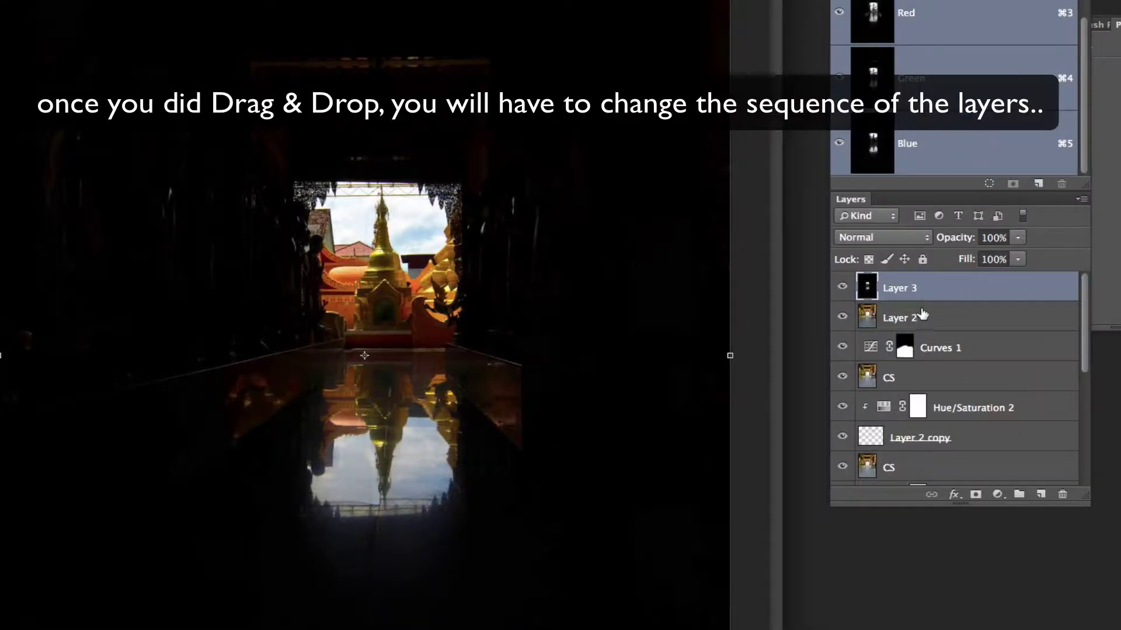
drag(867, 318, 884, 304)
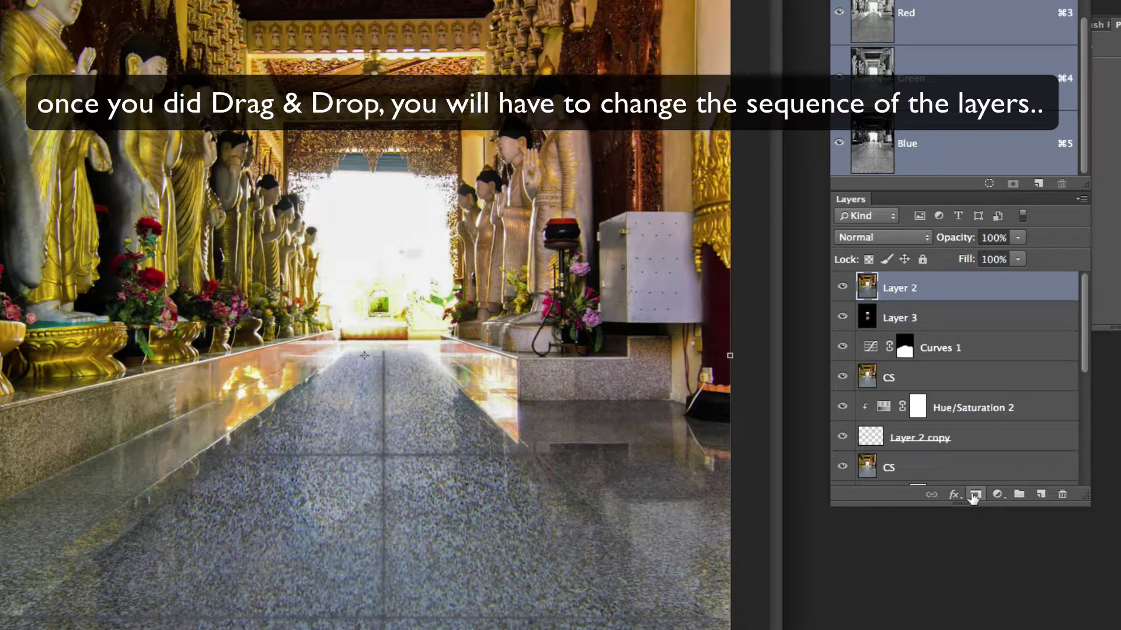
click(975, 495)
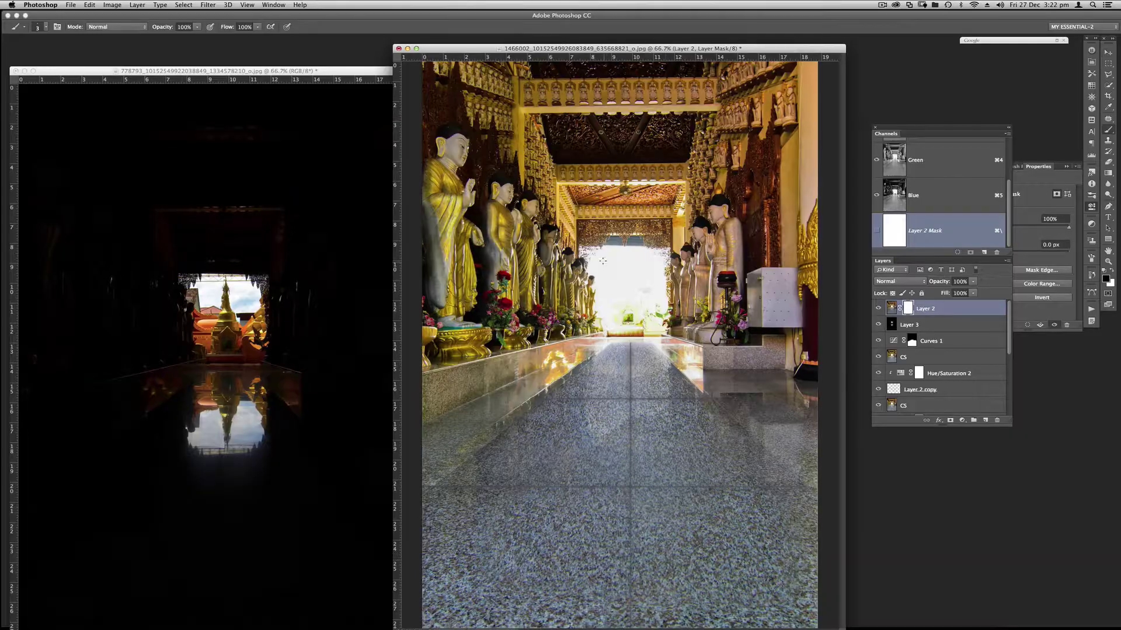
Paint black with a soft brush on Layer 2's mask over the blown-out doorway to reveal the pagoda and sky
click(533, 257)
key([)
key([)
key([)
key([)
key([)
key([)
mouse_move(610, 248)
mouse_down()
mouse_move(658, 260)
mouse_move(660, 292)
mouse_move(619, 327)
mouse_move(632, 280)
mouse_move(595, 256)
mouse_move(636, 240)
mouse_move(598, 280)
mouse_move(605, 319)
mouse_move(662, 251)
mouse_move(590, 242)
mouse_move(628, 268)
mouse_move(659, 330)
mouse_up()
drag(593, 327, 587, 262)
Blend the doorway's edges, hanging fringe and lower statues on Layer 2's mask using the Gradient tool
key(super+equal)
key(super+equal)
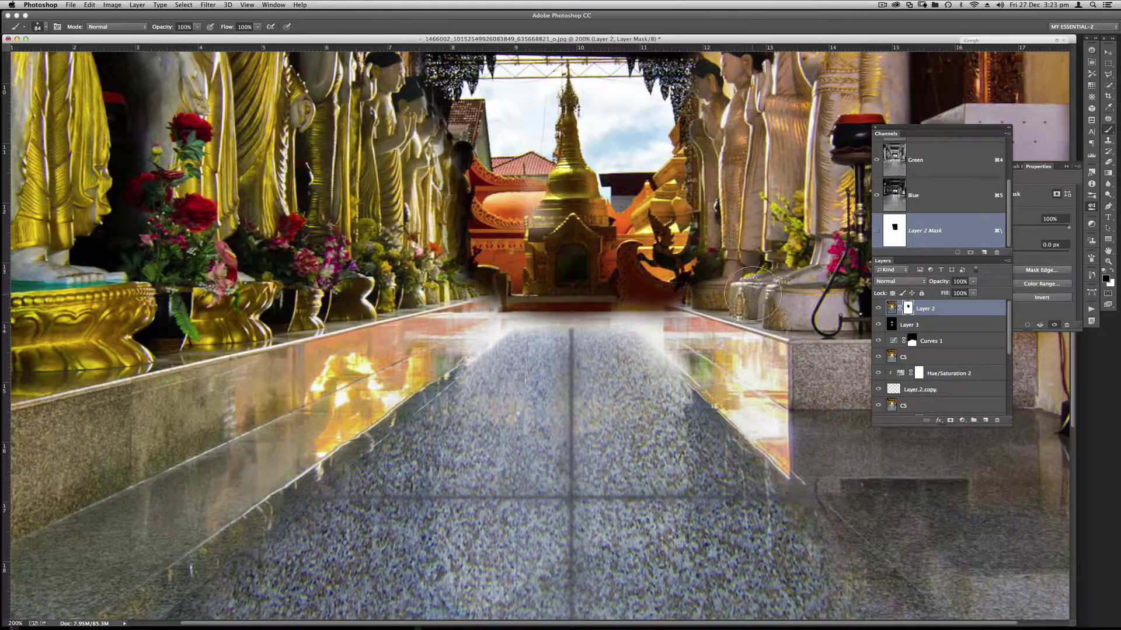
scroll(509, 254, up, 5)
key(g)
click(64, 26)
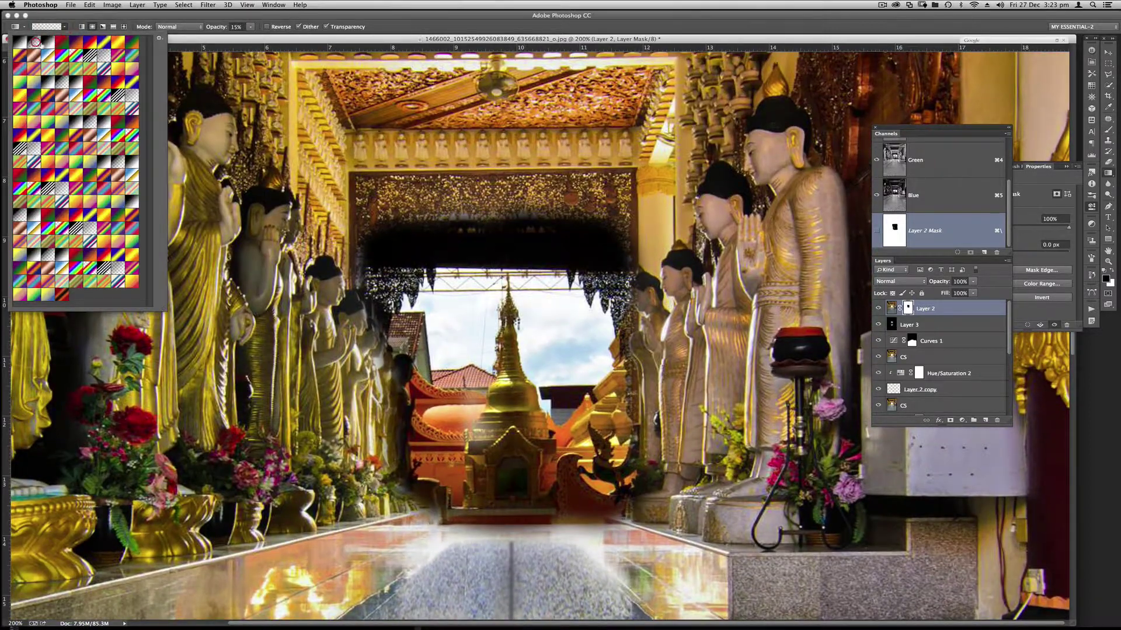
click(219, 32)
mouse_move(374, 246)
mouse_down()
mouse_move(602, 240)
mouse_move(456, 227)
mouse_move(374, 257)
mouse_move(513, 239)
mouse_move(525, 251)
mouse_move(467, 241)
mouse_move(621, 338)
mouse_move(373, 309)
mouse_move(406, 374)
mouse_move(394, 387)
mouse_move(403, 362)
mouse_move(403, 410)
mouse_up()
key(x)
key(x)
mouse_move(409, 467)
mouse_down()
mouse_move(403, 367)
mouse_move(426, 496)
mouse_move(549, 513)
mouse_move(578, 499)
mouse_move(571, 527)
mouse_move(607, 467)
mouse_move(665, 496)
mouse_up()
Refine Layer 2's mask around the pagoda base, fringe and statues with small gradients at a lower opacity
drag(220, 26, 216, 27)
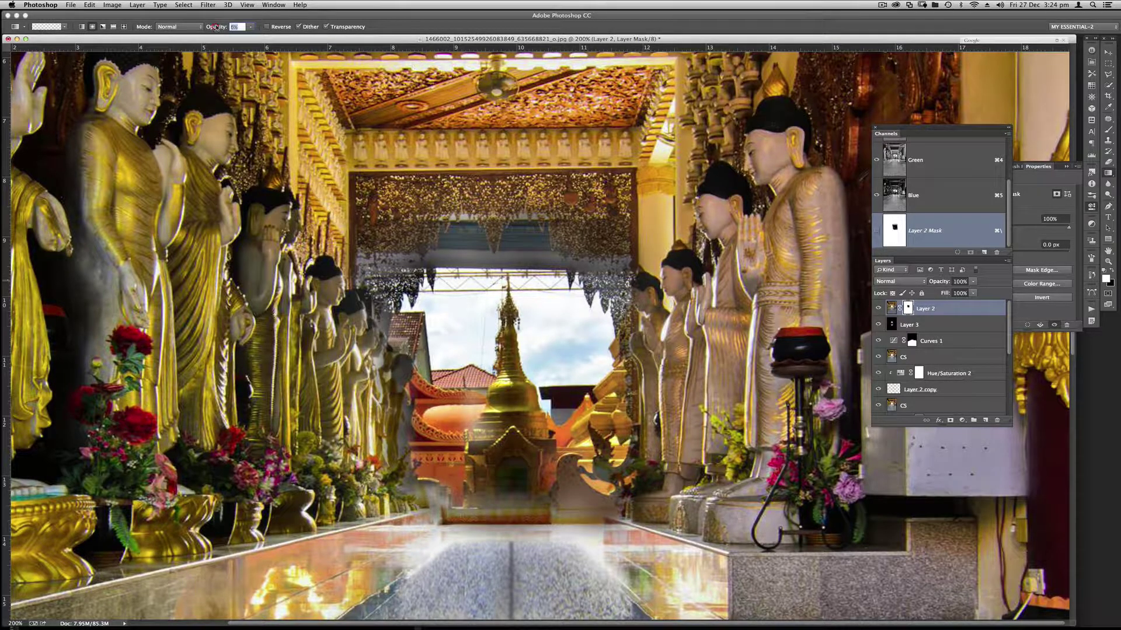
key(x)
drag(505, 478, 521, 494)
drag(502, 447, 501, 450)
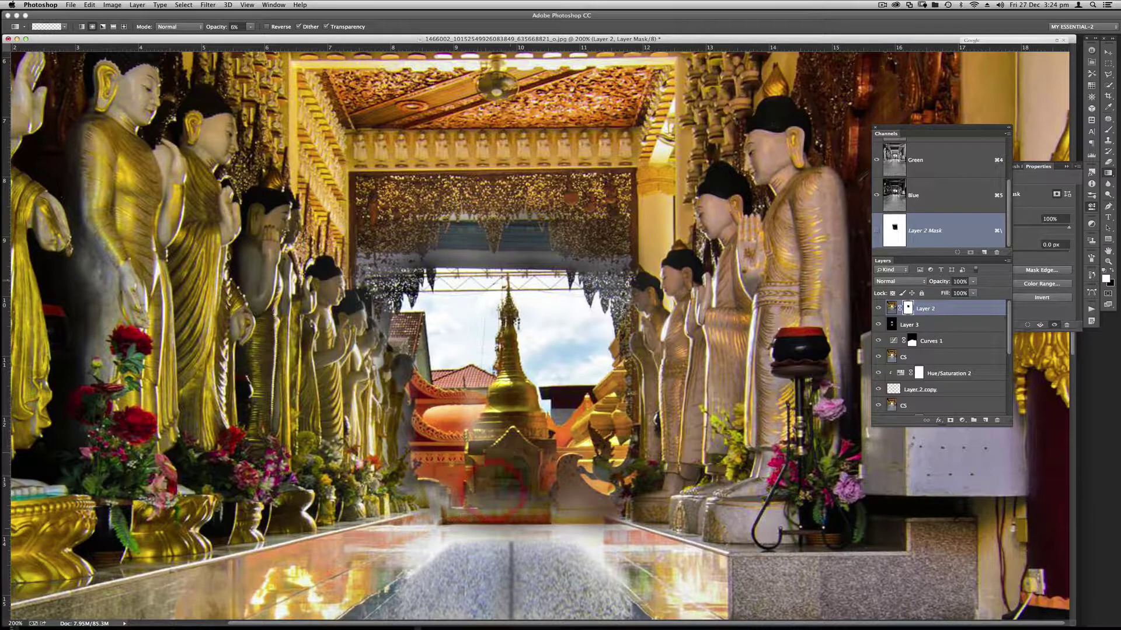
key(x)
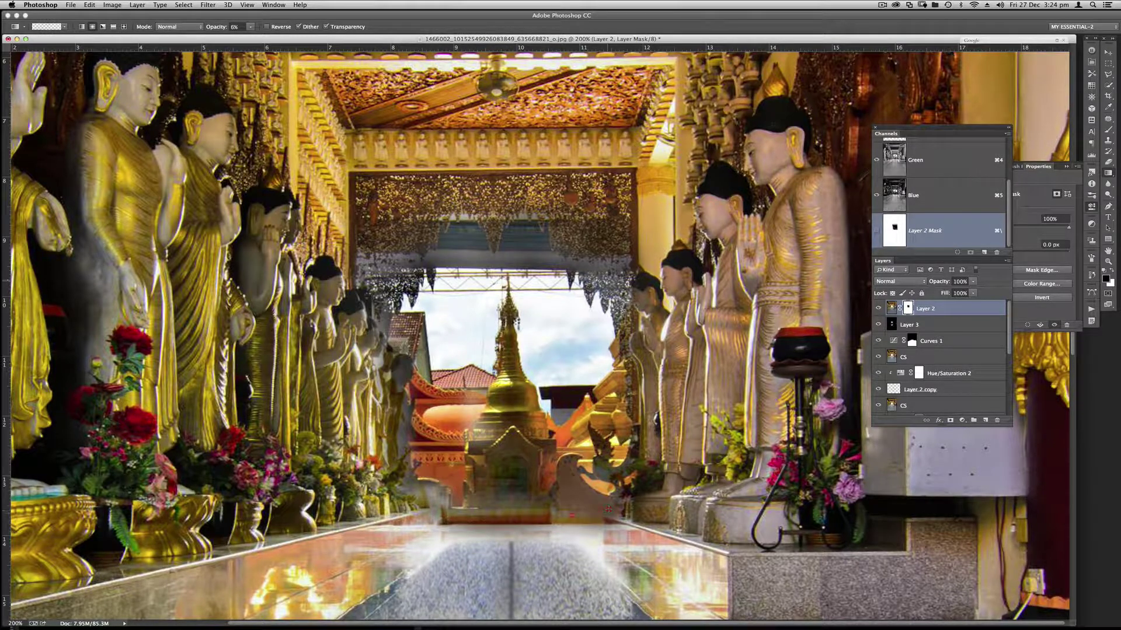
mouse_move(586, 509)
mouse_down()
mouse_move(564, 524)
mouse_move(596, 529)
mouse_up()
drag(444, 487, 426, 524)
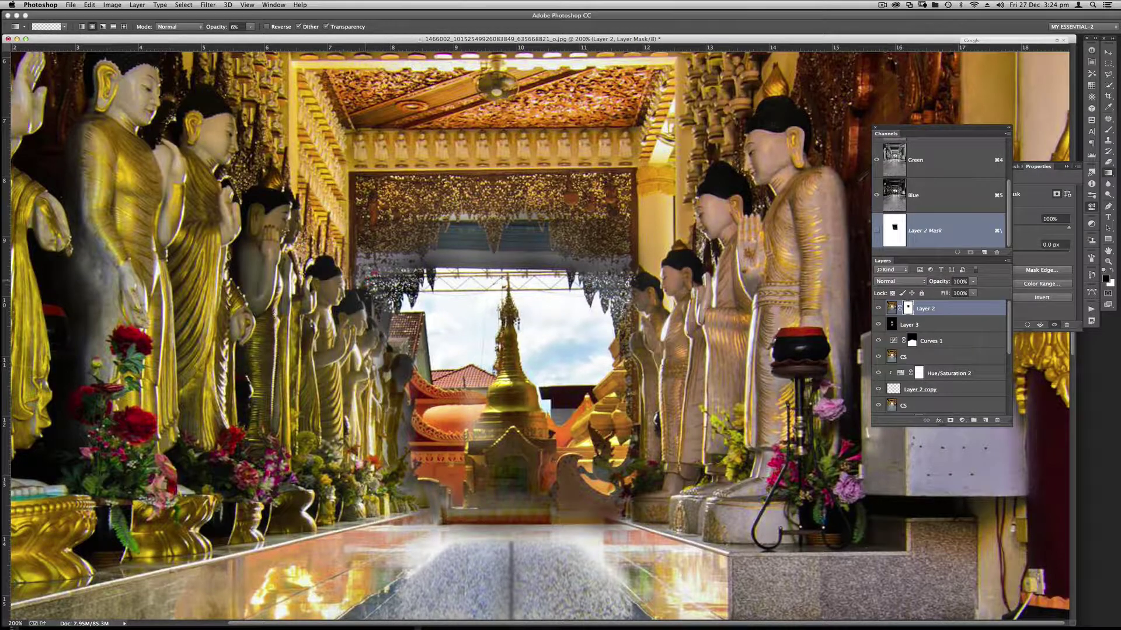
drag(382, 333, 380, 260)
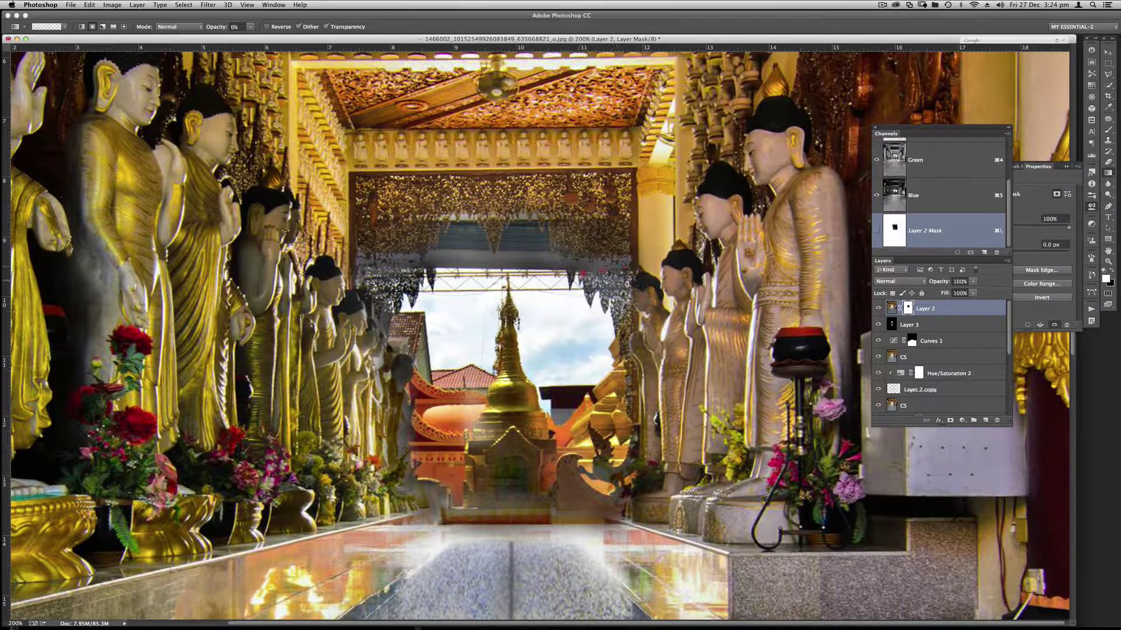
drag(586, 266, 526, 267)
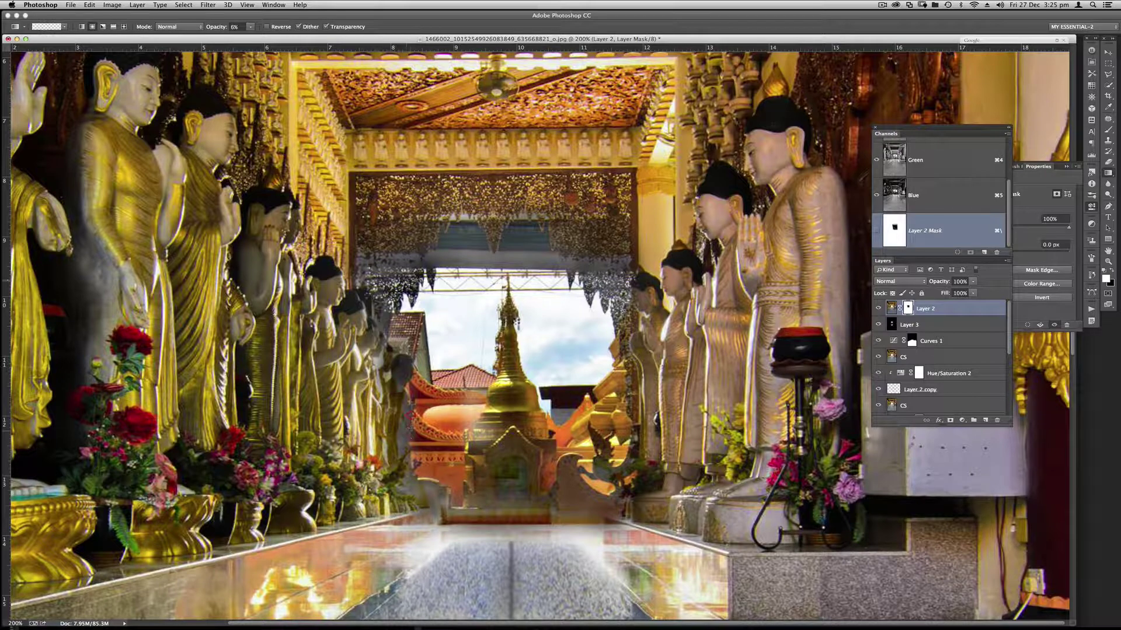
click(395, 374)
drag(397, 399, 395, 410)
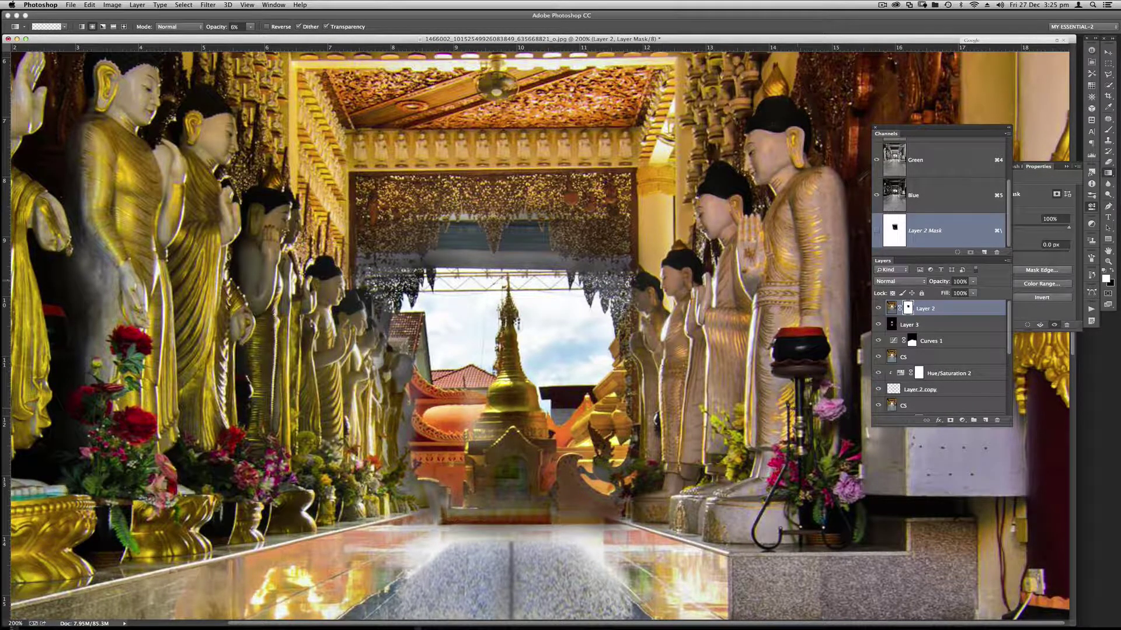
Stamp the visible layers into a new layer and outline the doorway from the hanging curtain to the pagoda base with the Polygonal Lasso
key(super+alt+shift+e)
key(l)
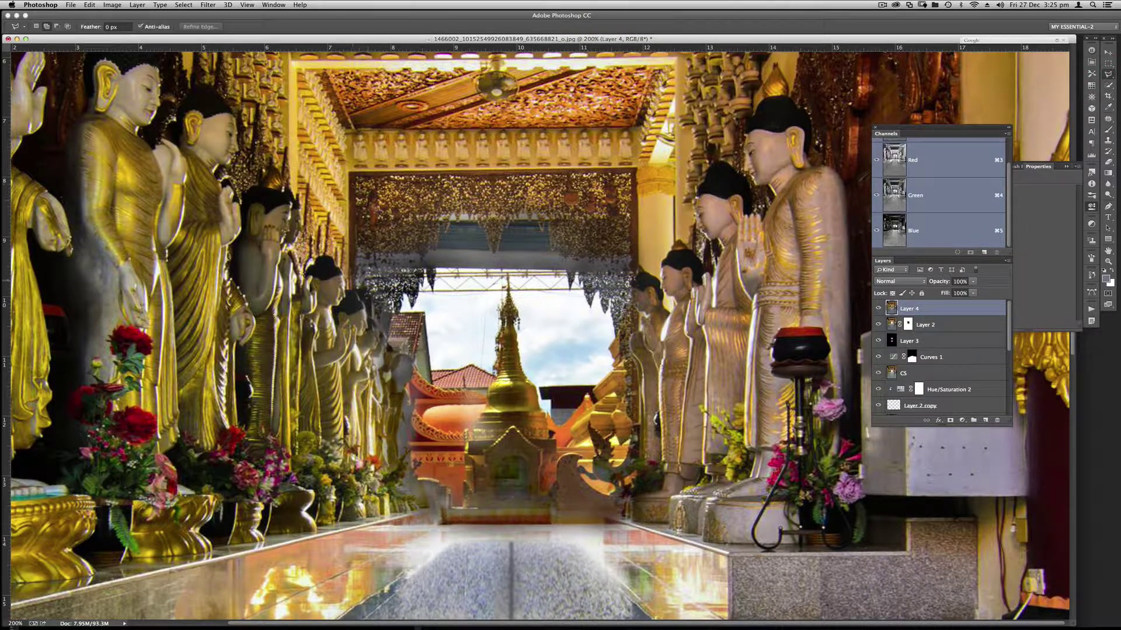
drag(359, 180, 636, 177)
click(645, 496)
click(624, 220)
mouse_move(354, 176)
mouse_down()
mouse_move(631, 173)
mouse_move(642, 495)
mouse_move(622, 524)
mouse_move(439, 523)
mouse_move(414, 467)
mouse_move(402, 359)
mouse_move(361, 292)
mouse_move(355, 177)
mouse_up()
Feather the doorway selection by 20 pixels and copy it to a new layer
right_click(502, 253)
click(540, 271)
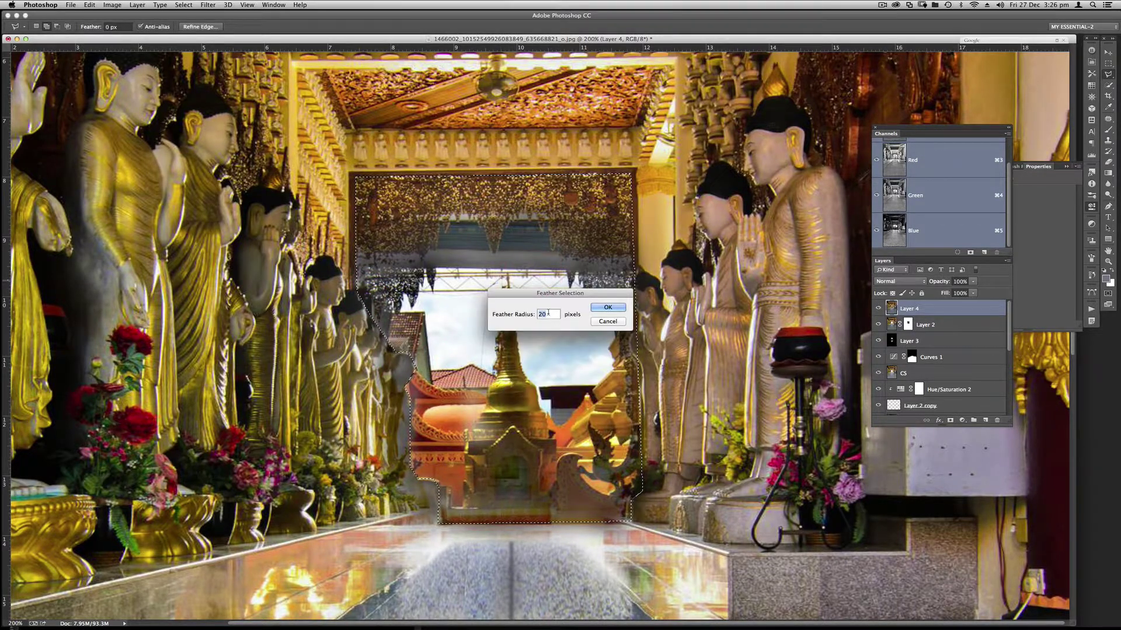
key(Return)
key(ctrl+j)
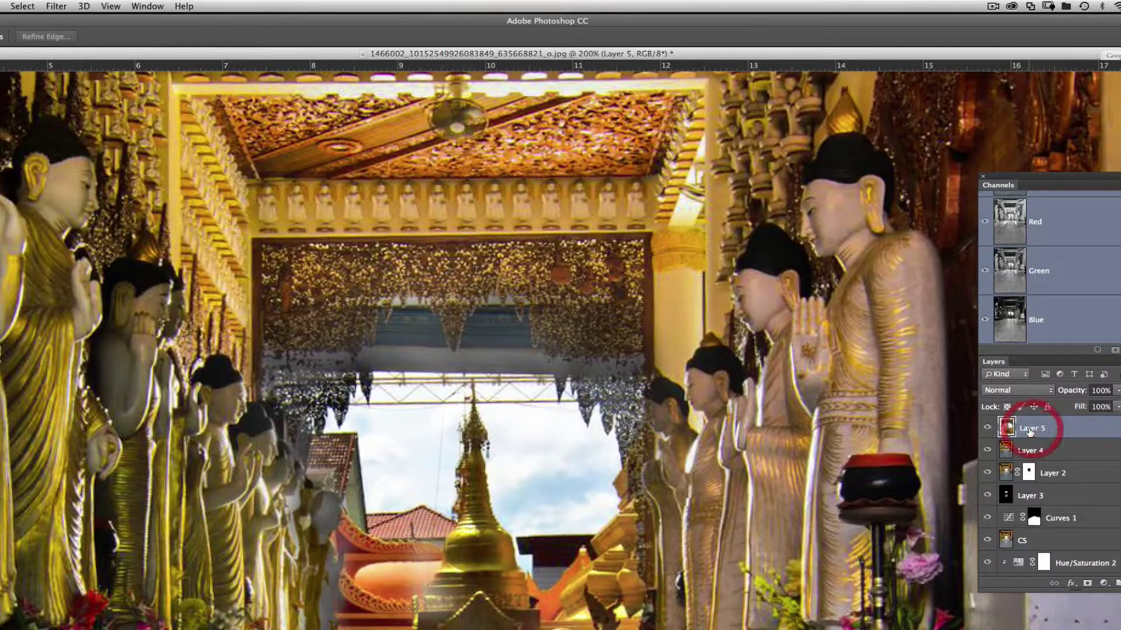
Sharpen Layer 5 with Unsharp Mask at amount 79%, radius 2.8 pixels and threshold 1
click(56, 6)
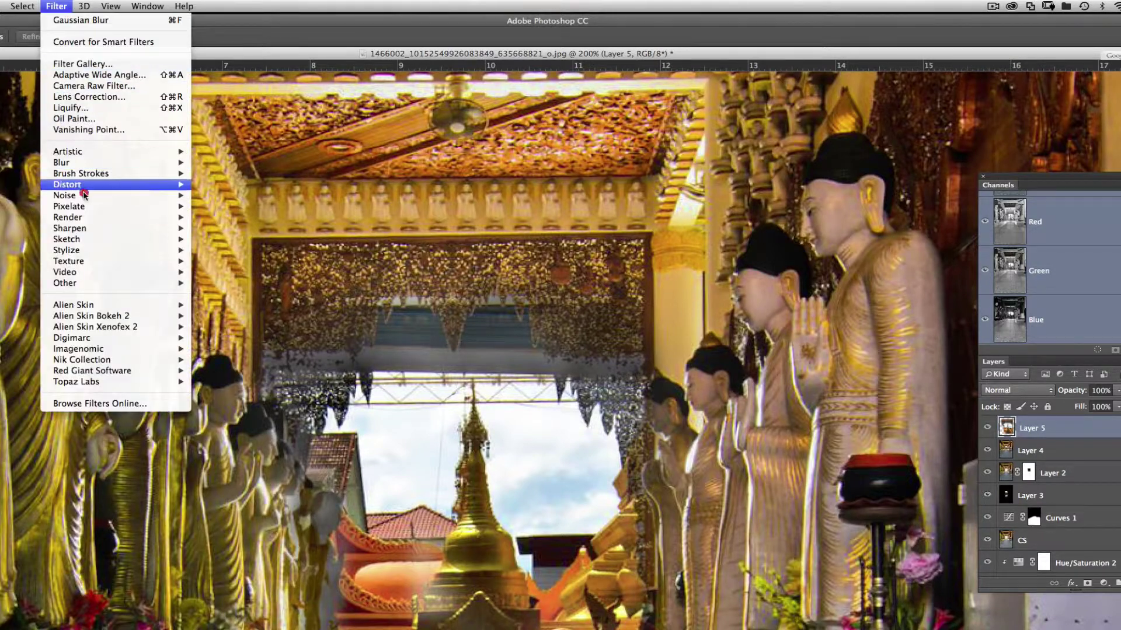
mouse_move(91, 228)
click(236, 283)
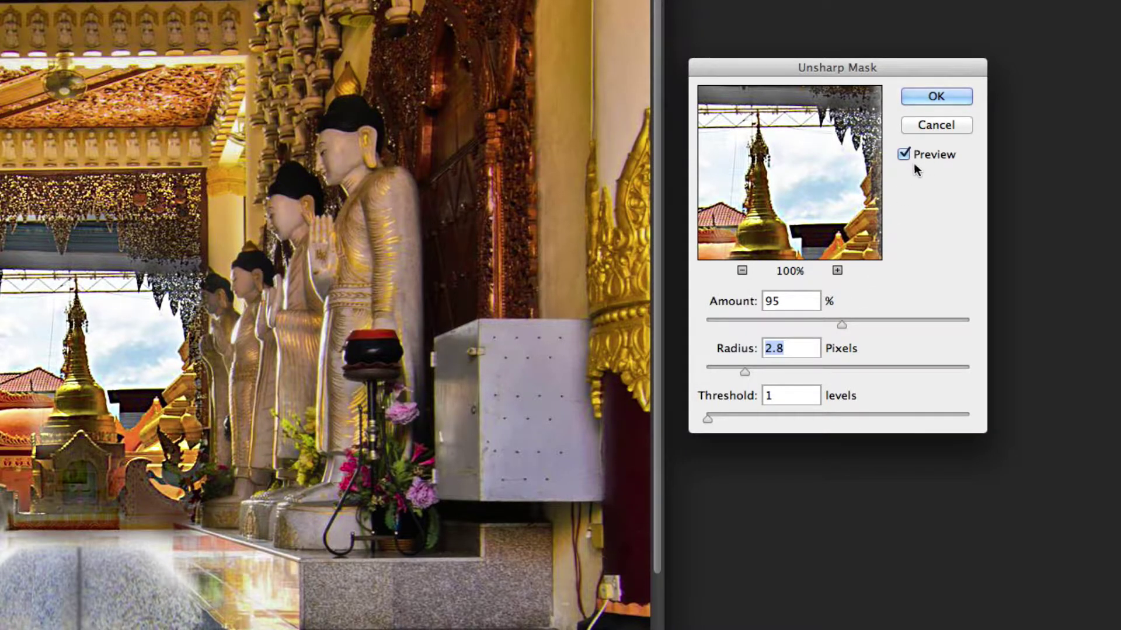
drag(841, 323, 817, 325)
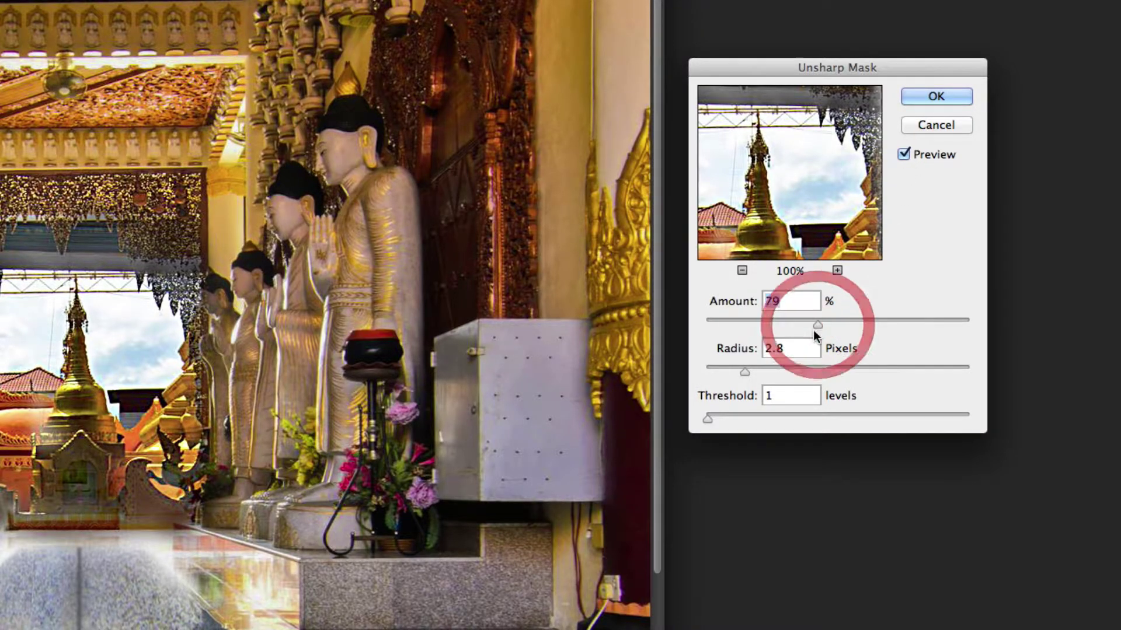
click(934, 96)
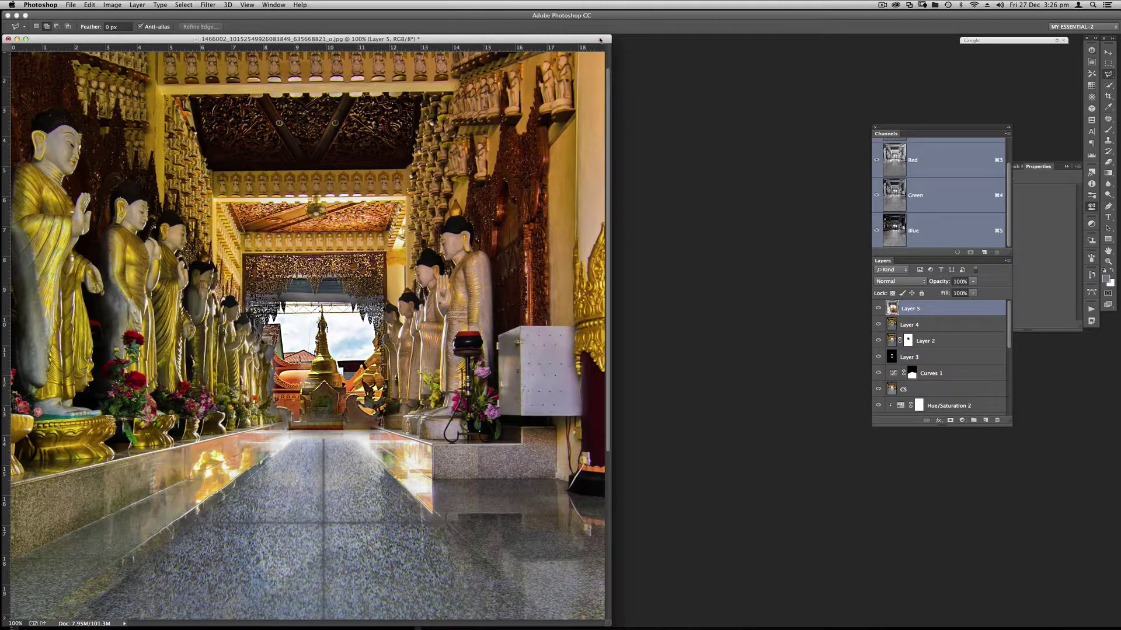
Reposition the temple photo's window and stamp the visible layers into a new layer above Layer 5
drag(600, 39, 808, 44)
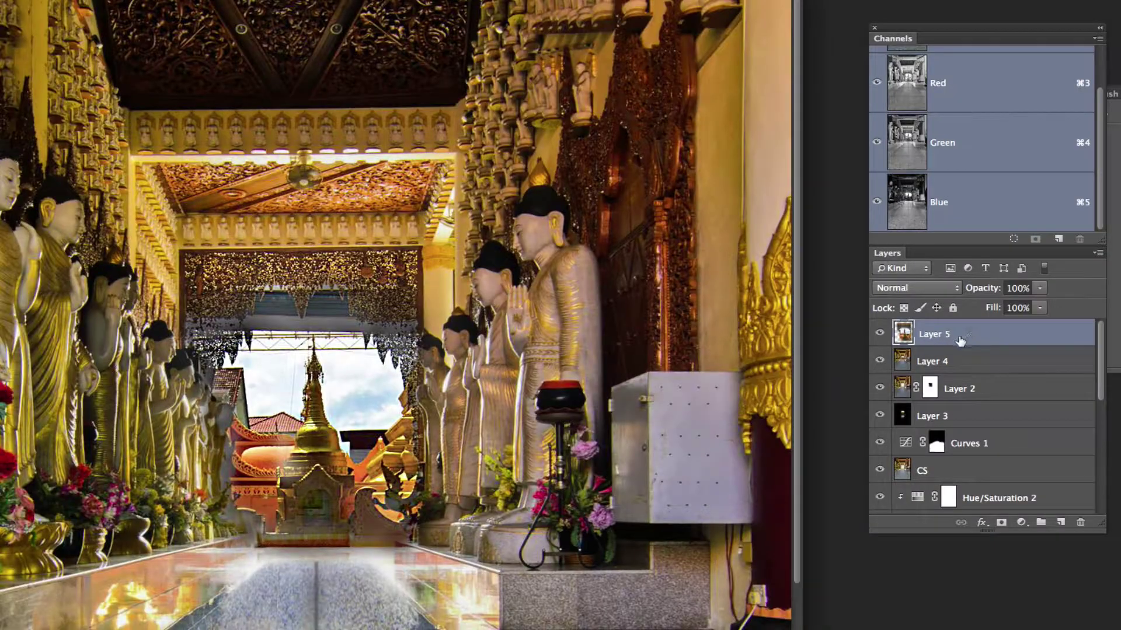
drag(961, 342, 901, 347)
key(super+alt+shift+e)
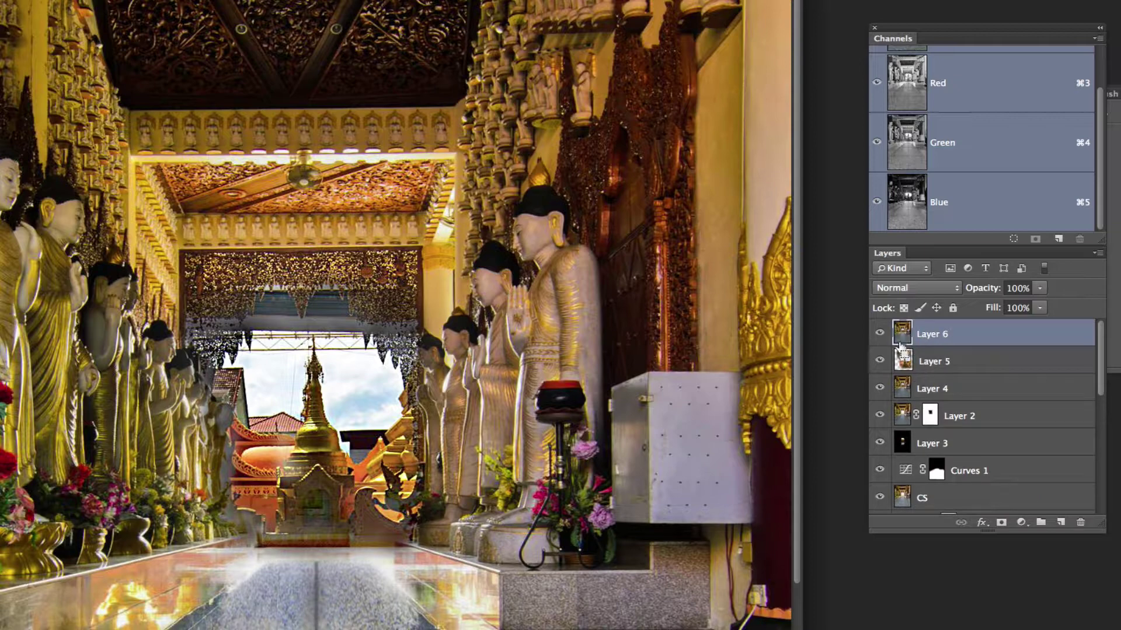
Rename the stamped layer as CS and convert it to a smart object
double_click(938, 335)
text(CS)
key(Return)
right_click(947, 337)
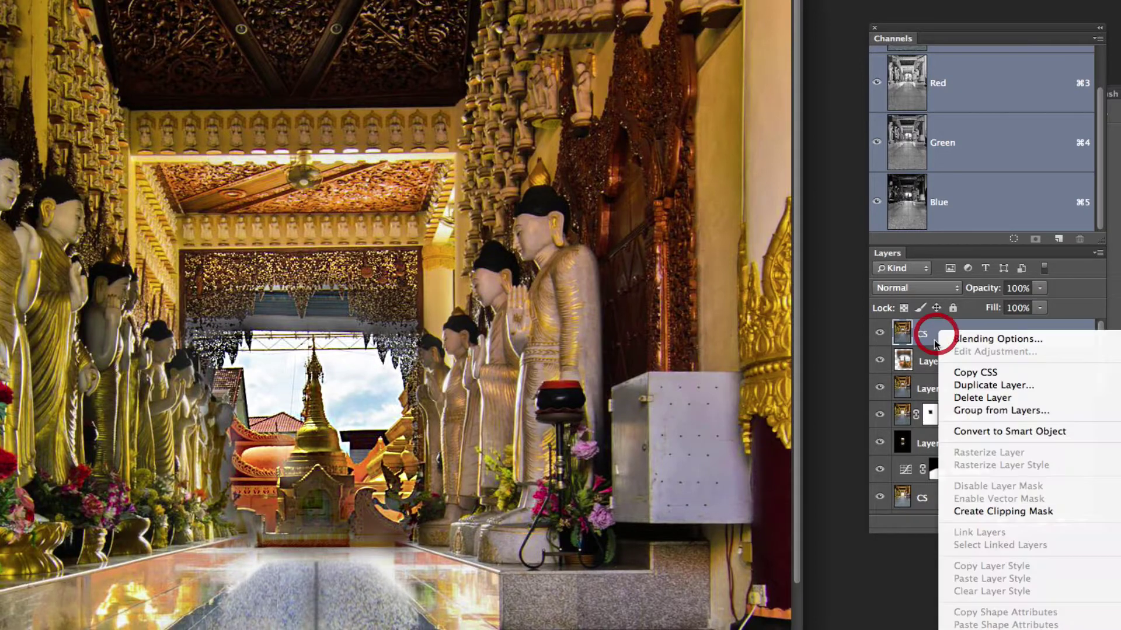
click(998, 433)
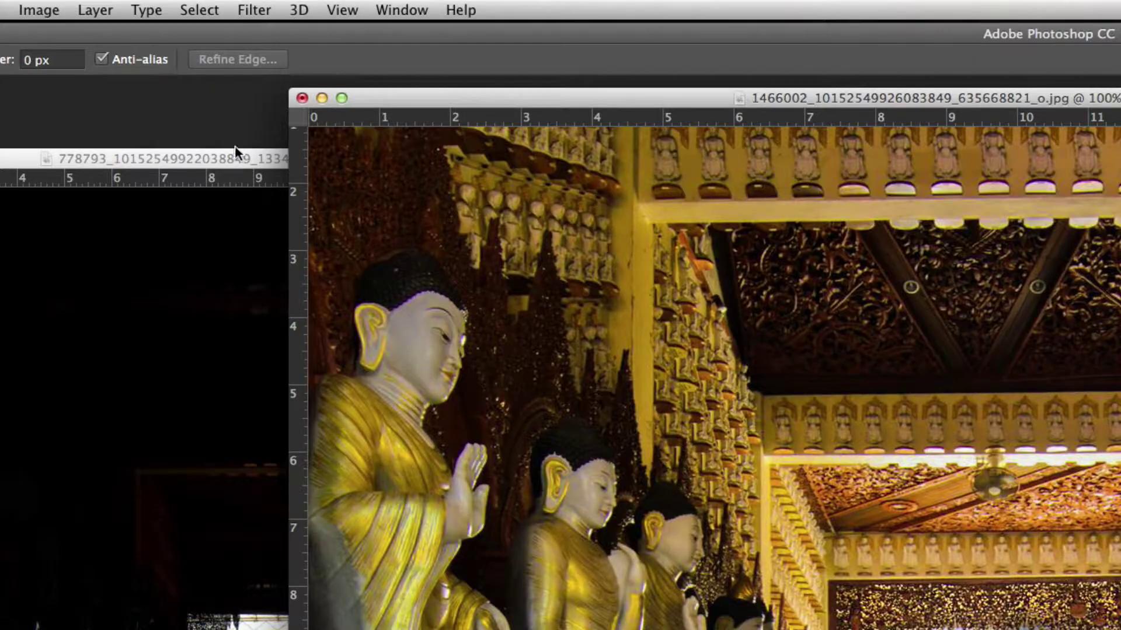
Start a Shadows/Highlights adjustment on the top CS layer and set the shadows radius to 100 px
click(41, 16)
mouse_move(87, 68)
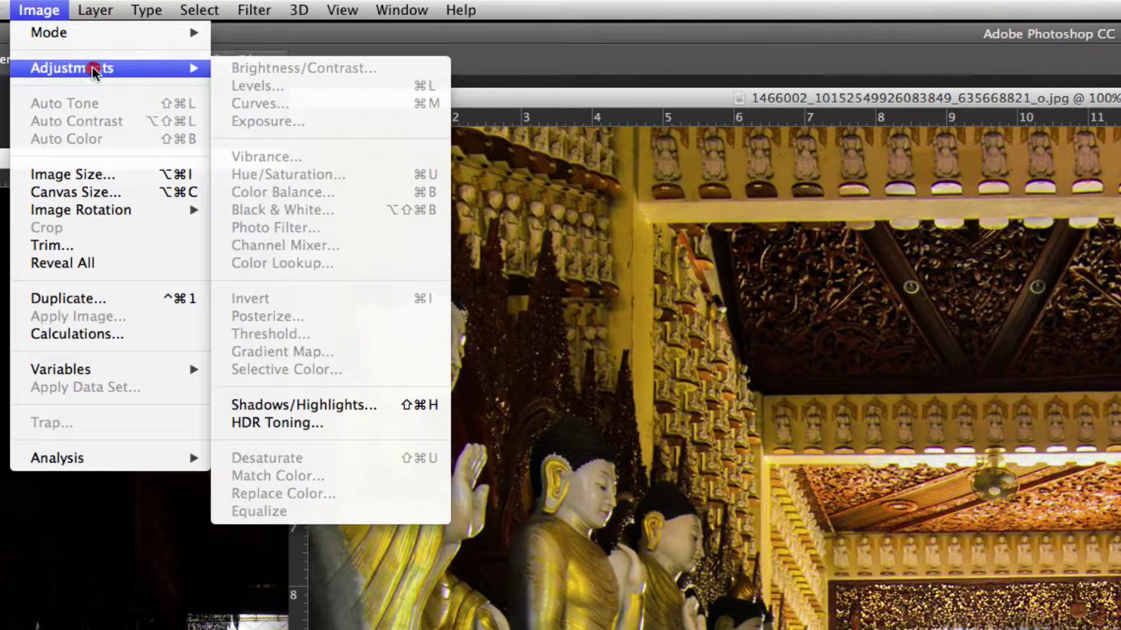
click(320, 405)
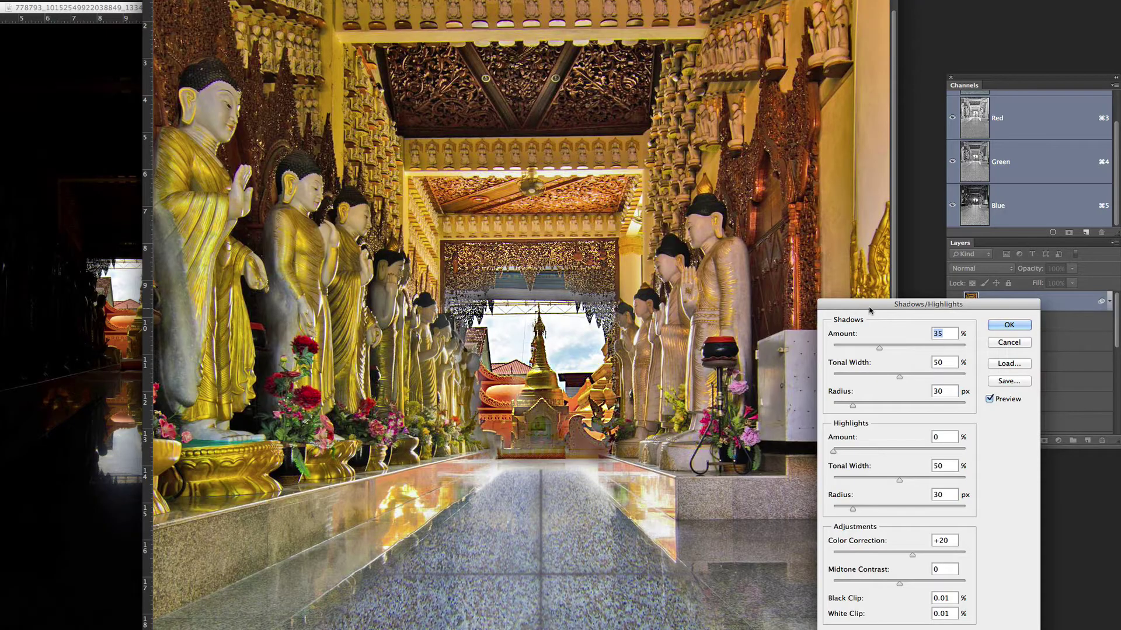
drag(875, 305, 949, 114)
drag(932, 214, 978, 213)
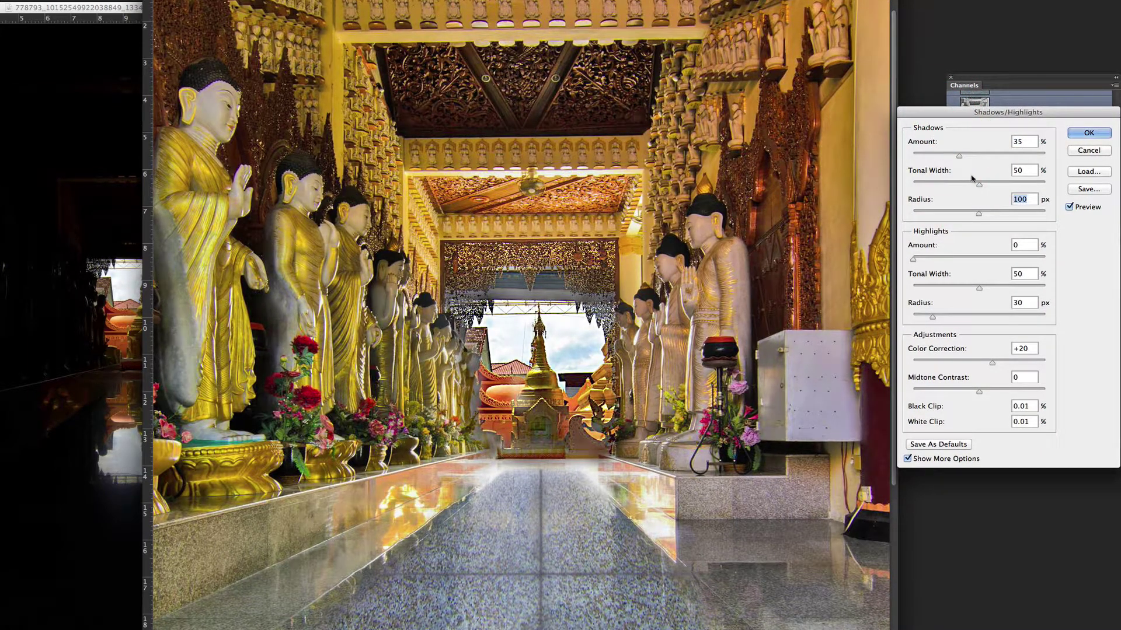
Set the highlights amount to 18%, highlights radius to 100 px and midtone contrast to +9, compare the preview and apply
drag(914, 259, 925, 260)
drag(933, 317, 978, 317)
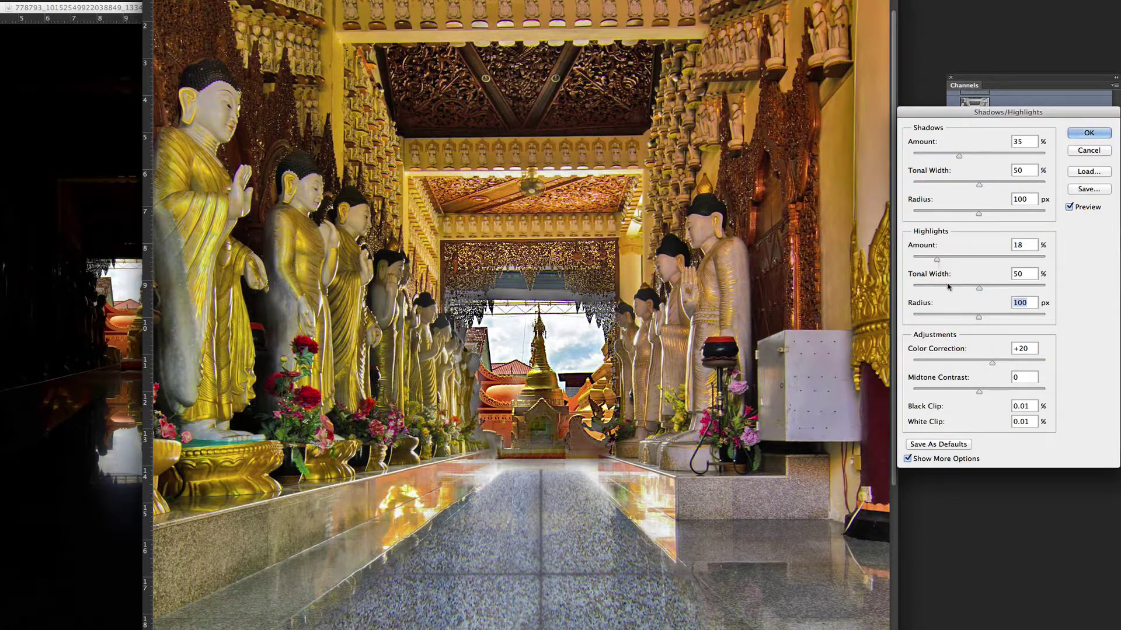
drag(980, 393, 985, 393)
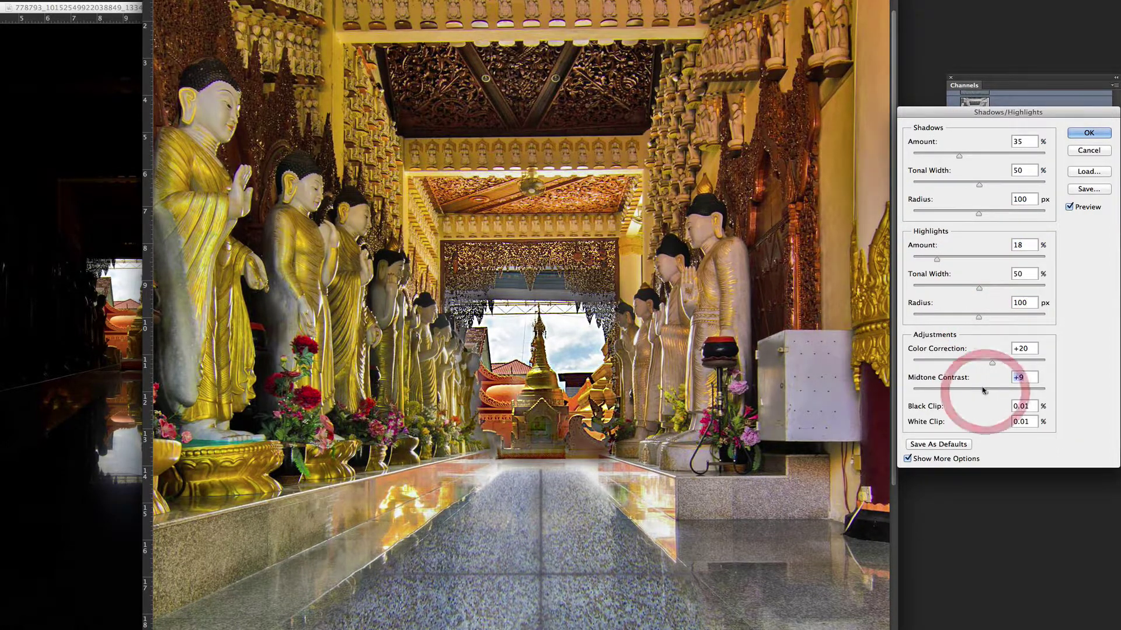
click(1068, 207)
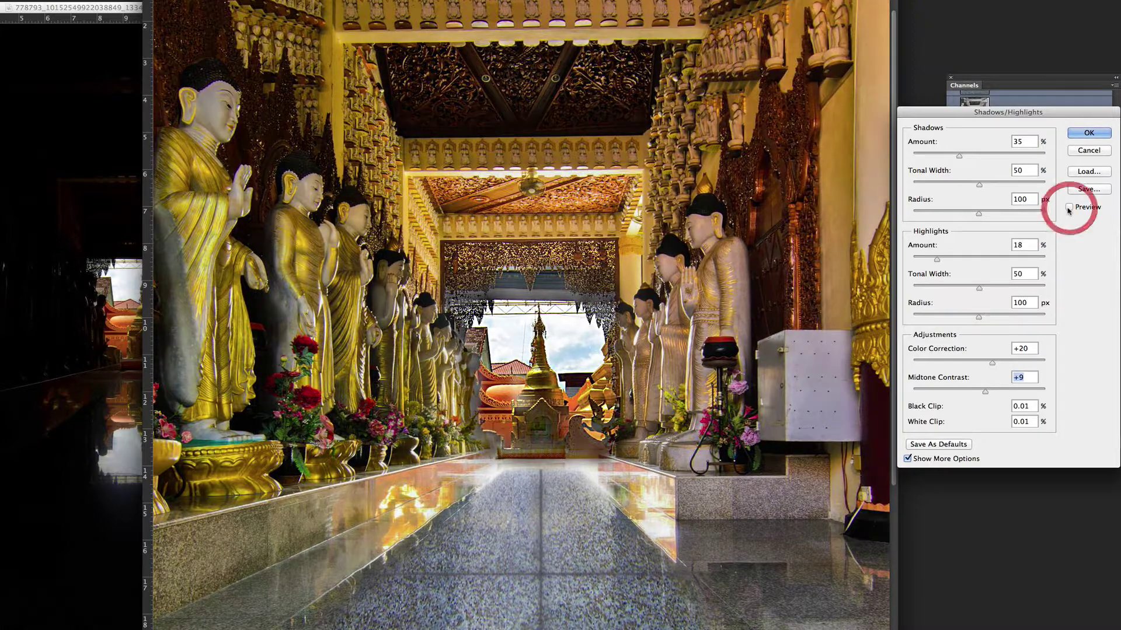
click(1068, 208)
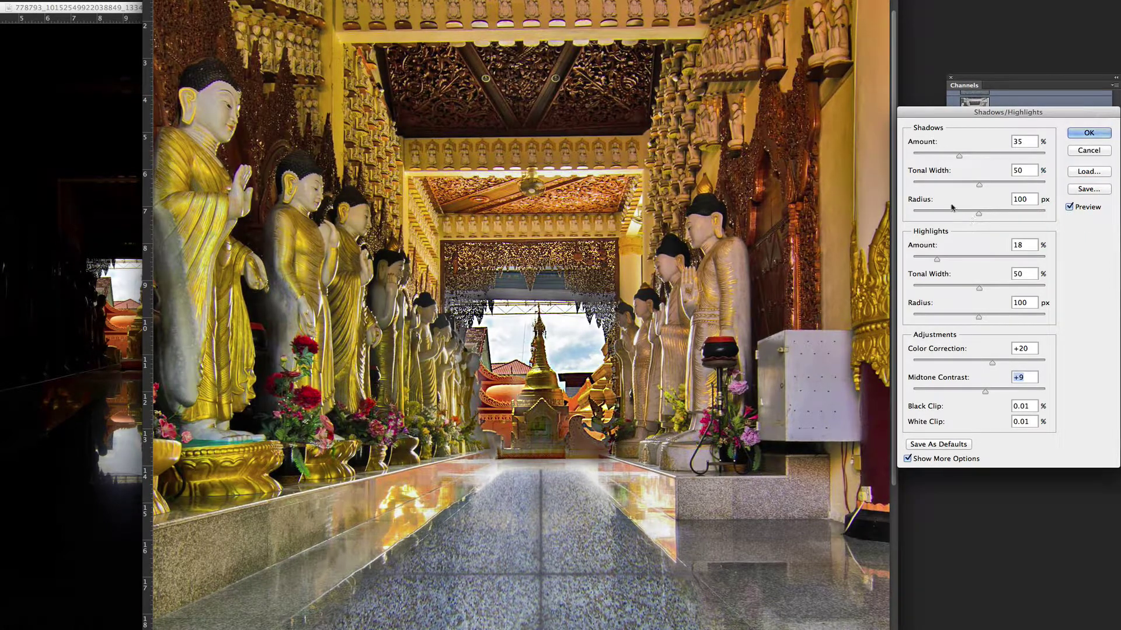
click(945, 289)
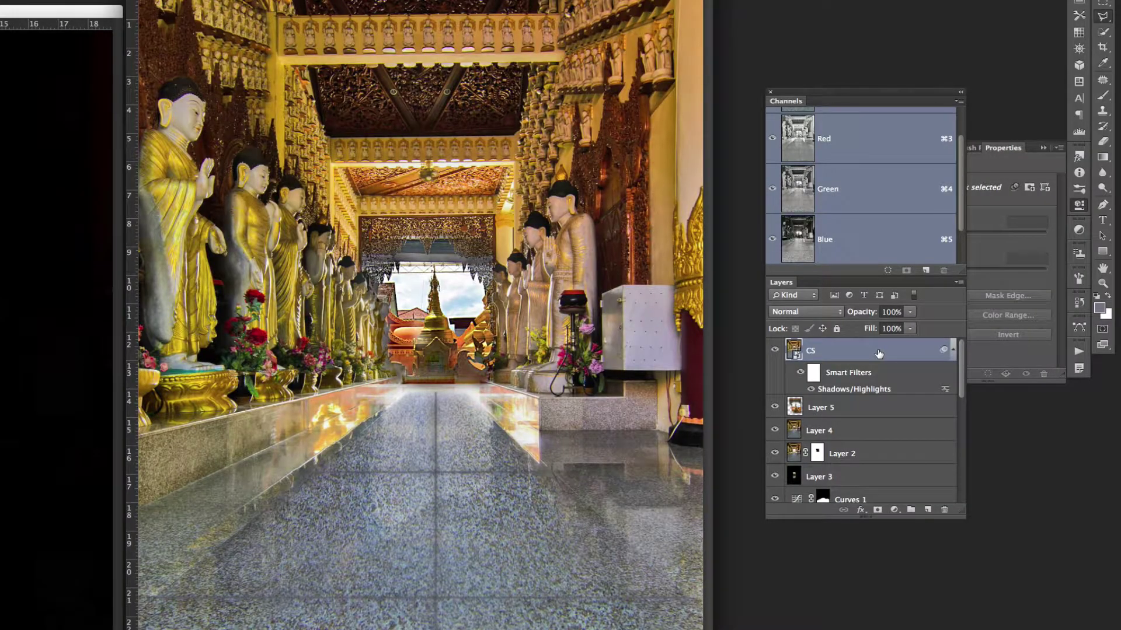
Outline the granite floor with the Polygonal Lasso and copy it to a new layer
click(794, 348)
super+click(835, 189)
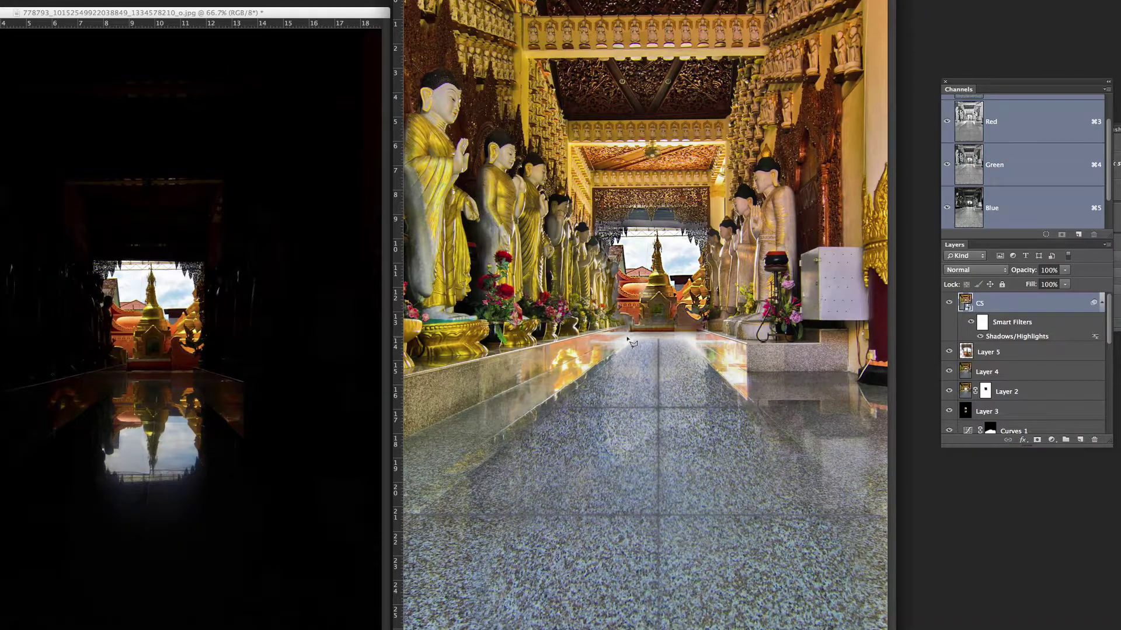
click(405, 531)
click(888, 391)
click(857, 374)
double_click(829, 376)
key(super+j)
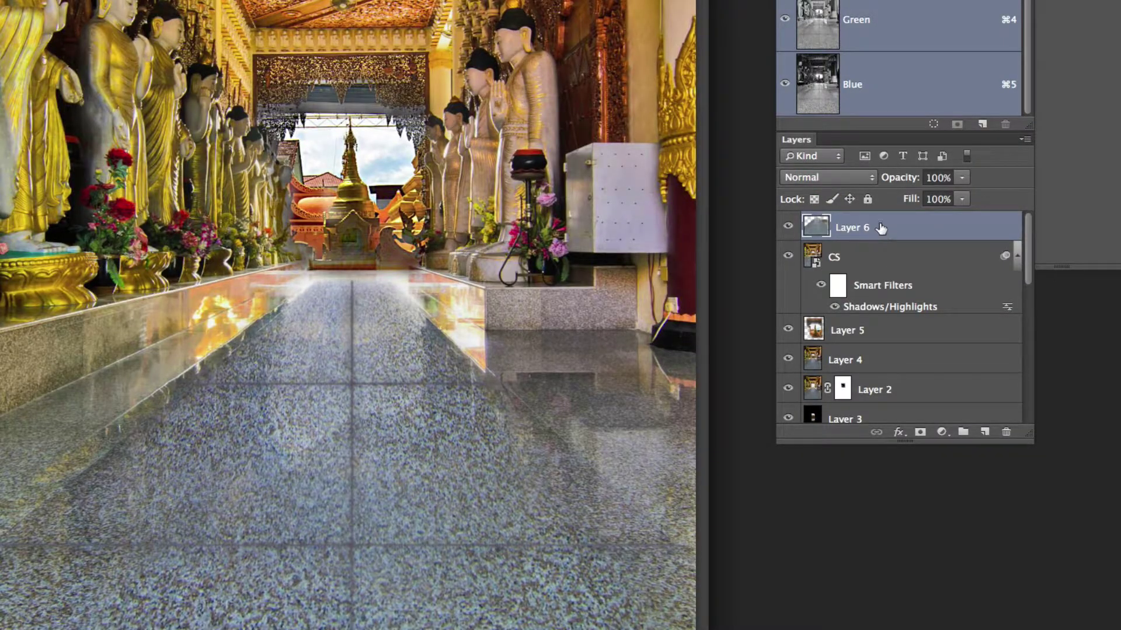
Convert Layer 6 to a smart object and sharpen it with Unsharp Mask at amount 42%, radius 446.3 pixels and threshold 1
right_click(880, 228)
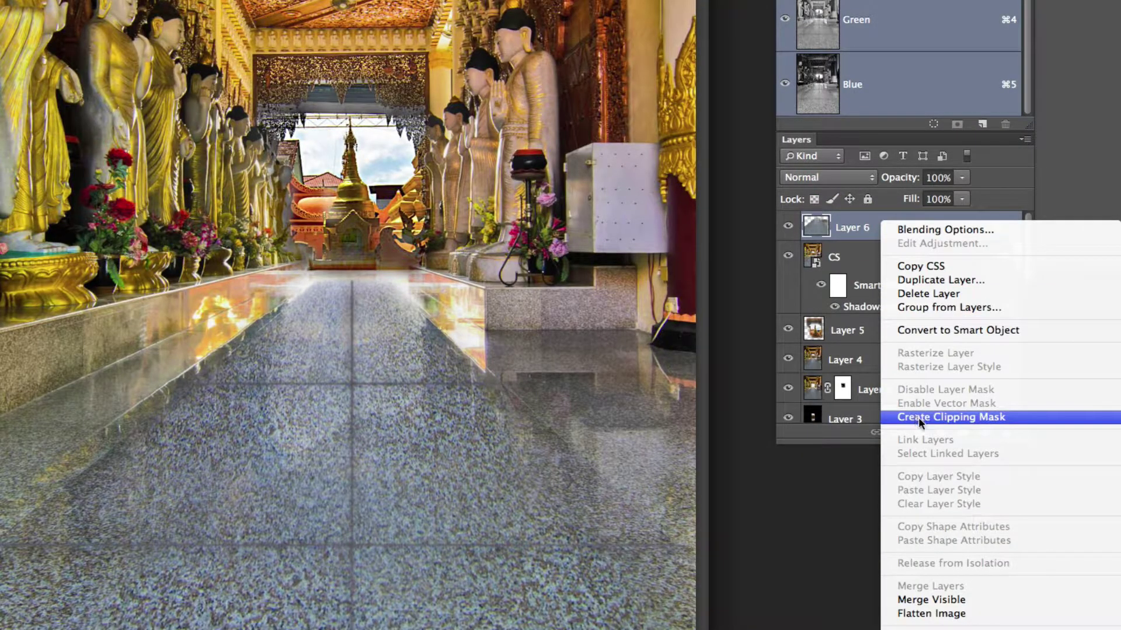
click(952, 330)
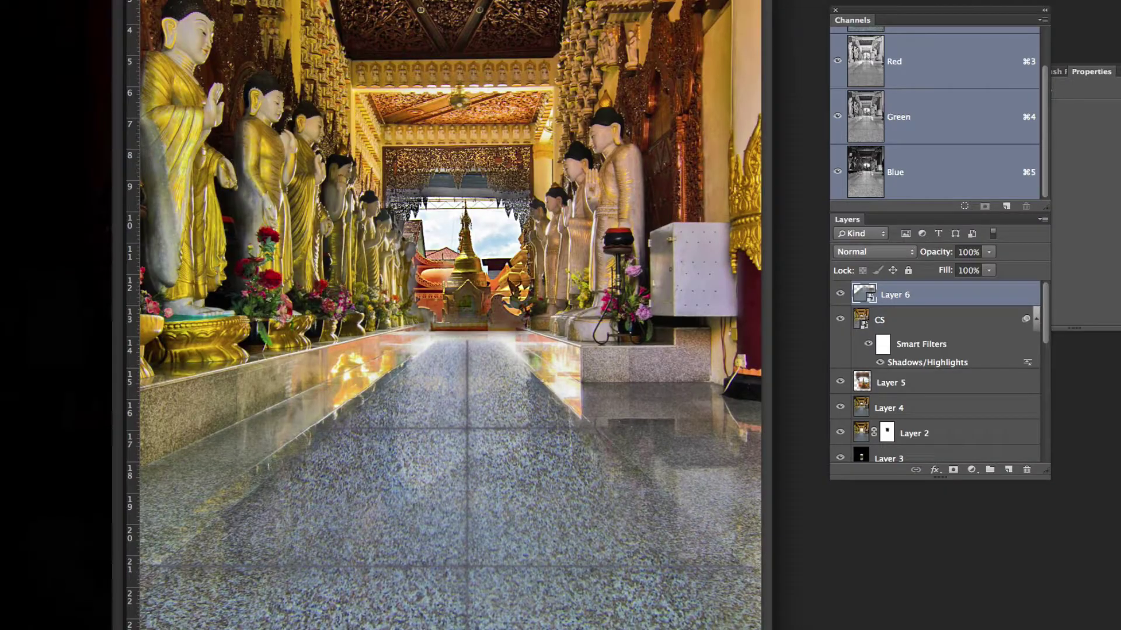
key(super+alt+f)
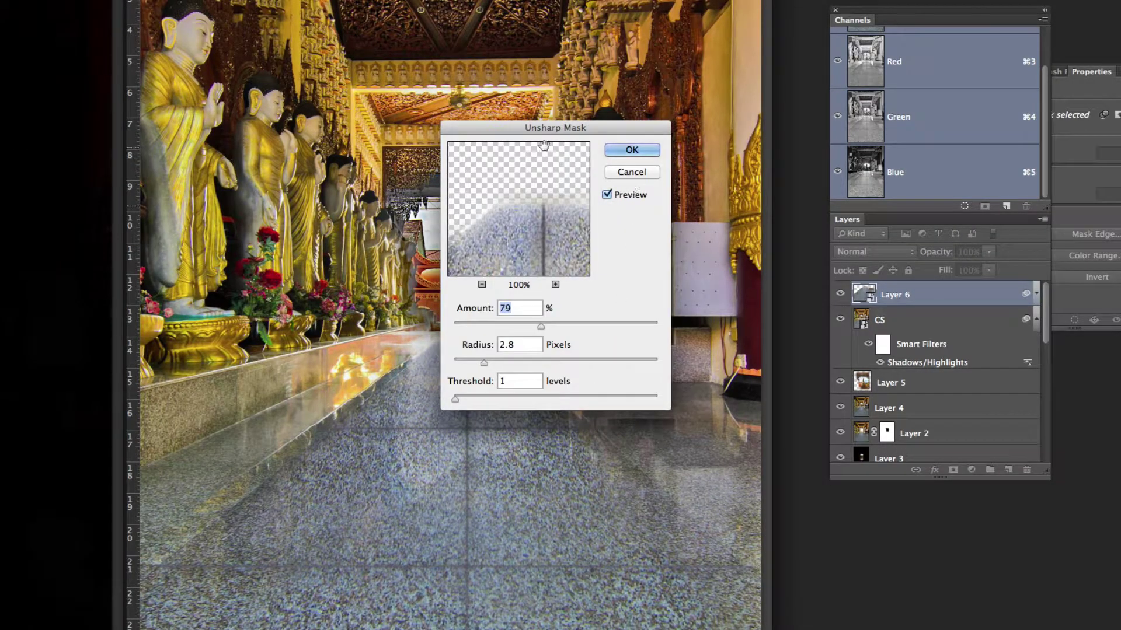
drag(511, 137, 742, 35)
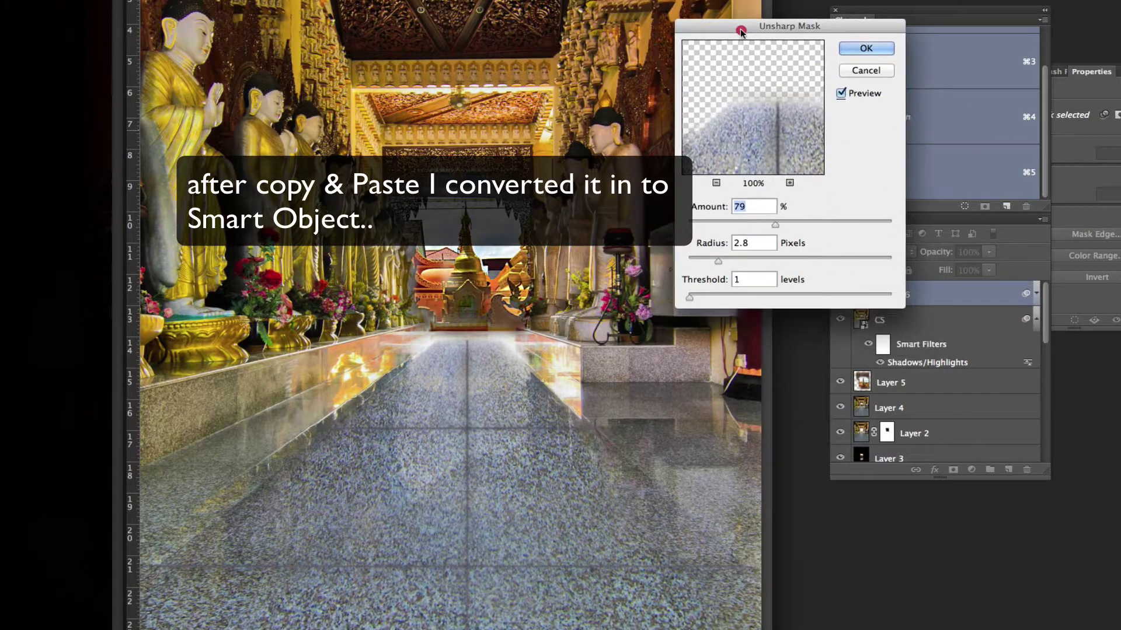
click(733, 261)
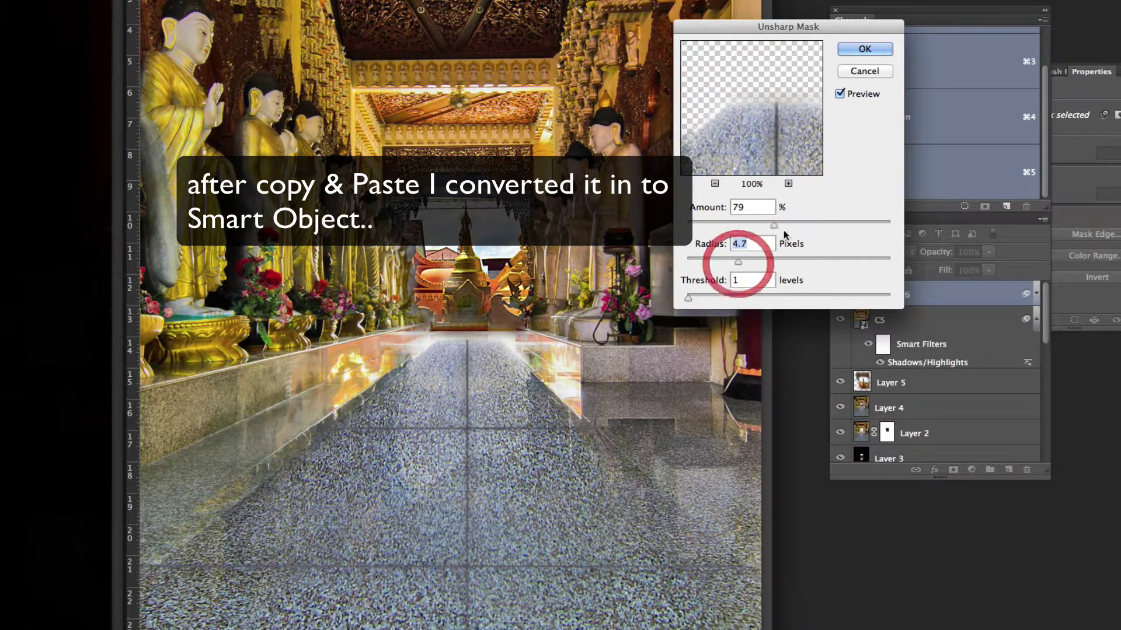
drag(774, 225, 737, 228)
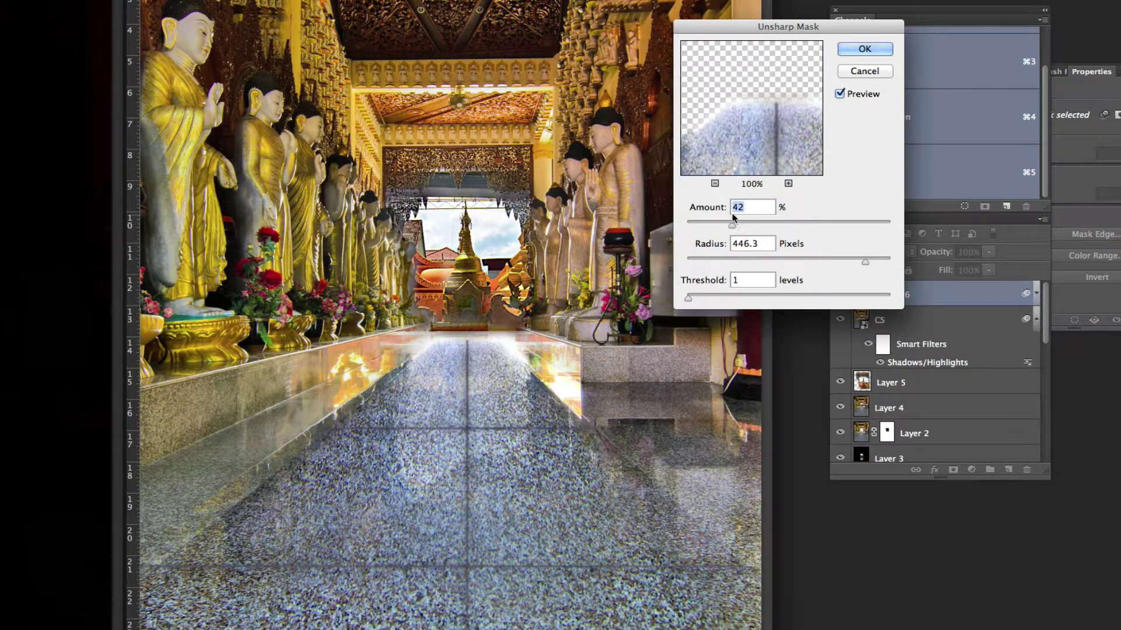
click(860, 51)
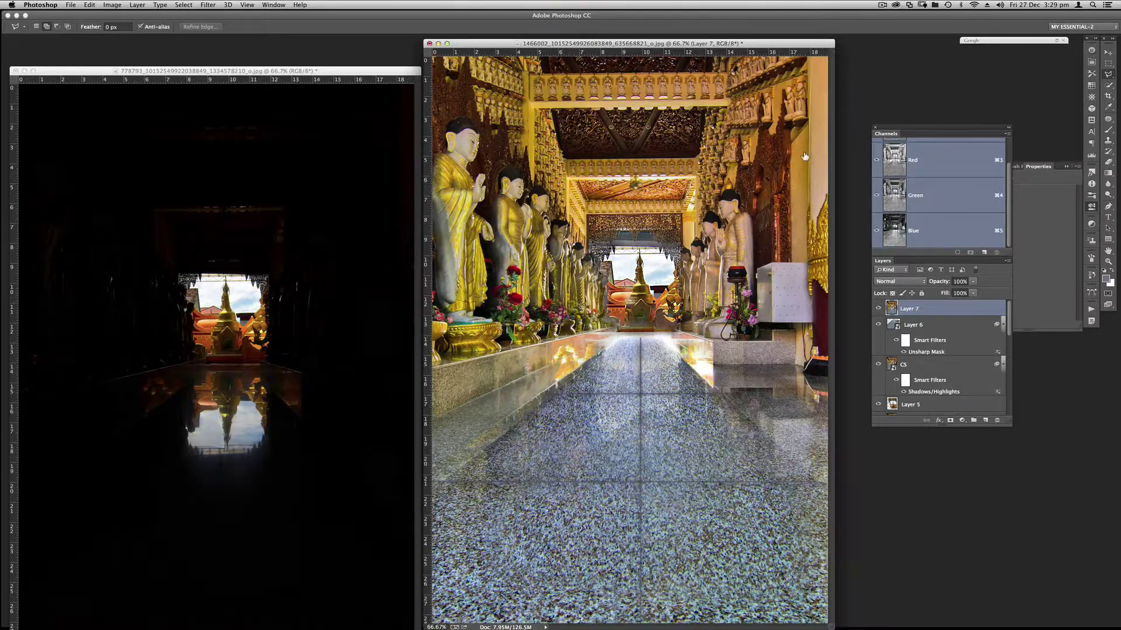
Reposition the joined Channels and Layers panels so they sit beside the temple photo's window
key(super+minus)
key(super+plus)
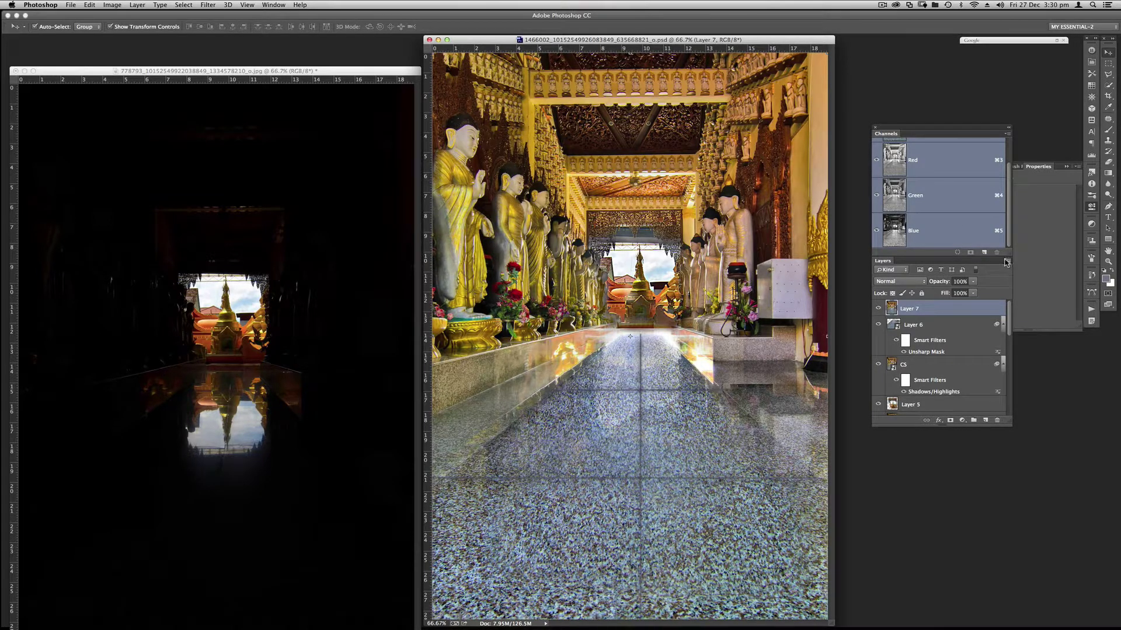
click(1005, 261)
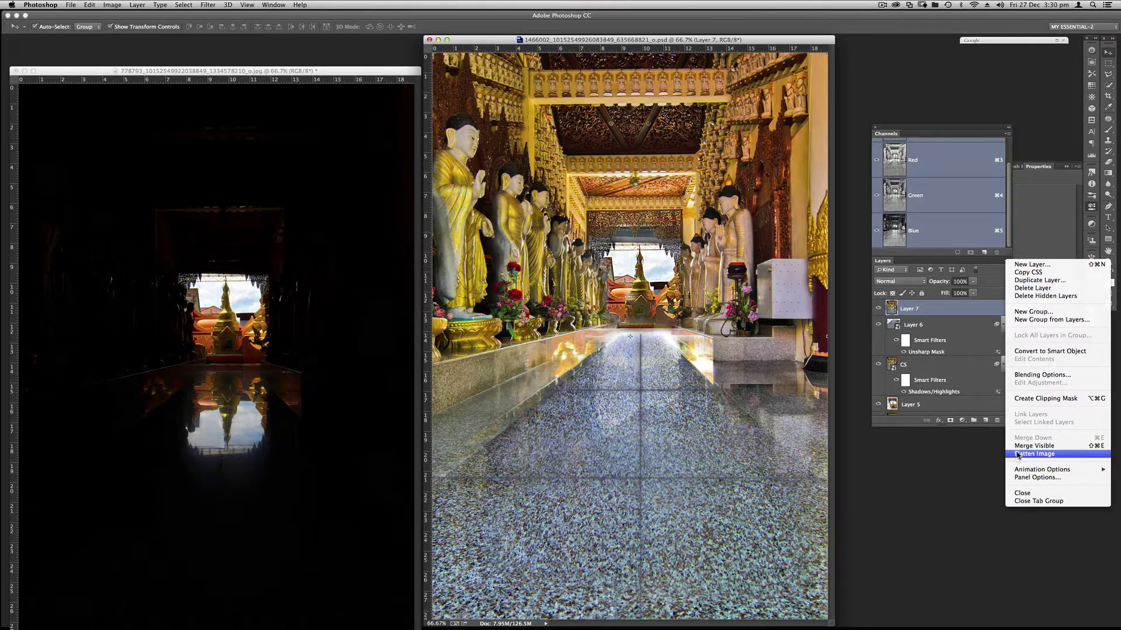
click(973, 263)
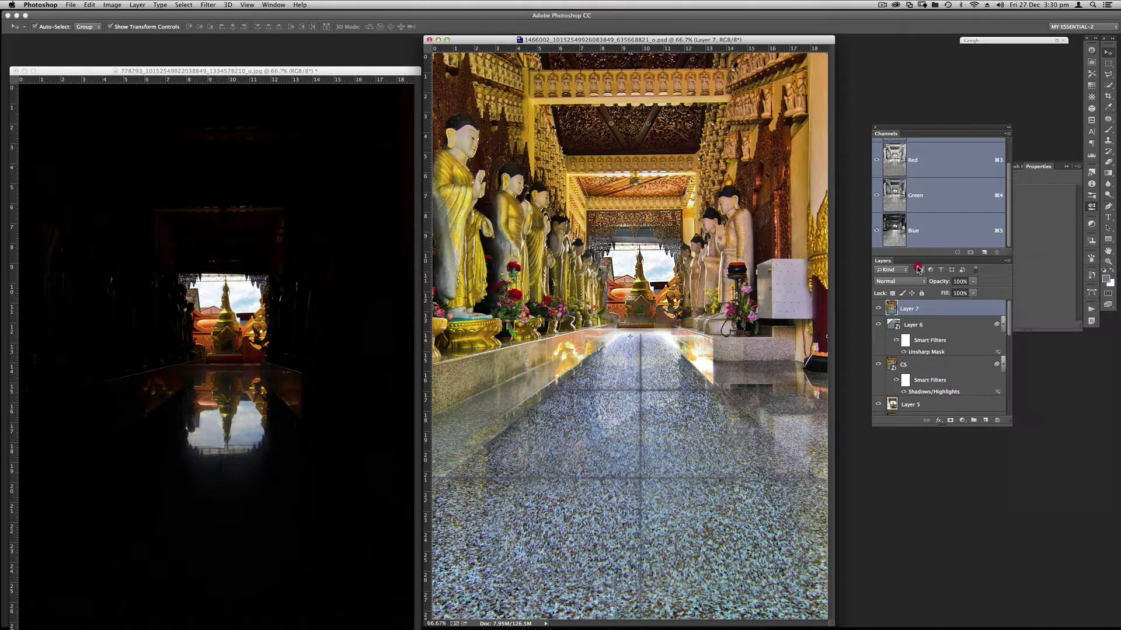
drag(925, 257, 948, 262)
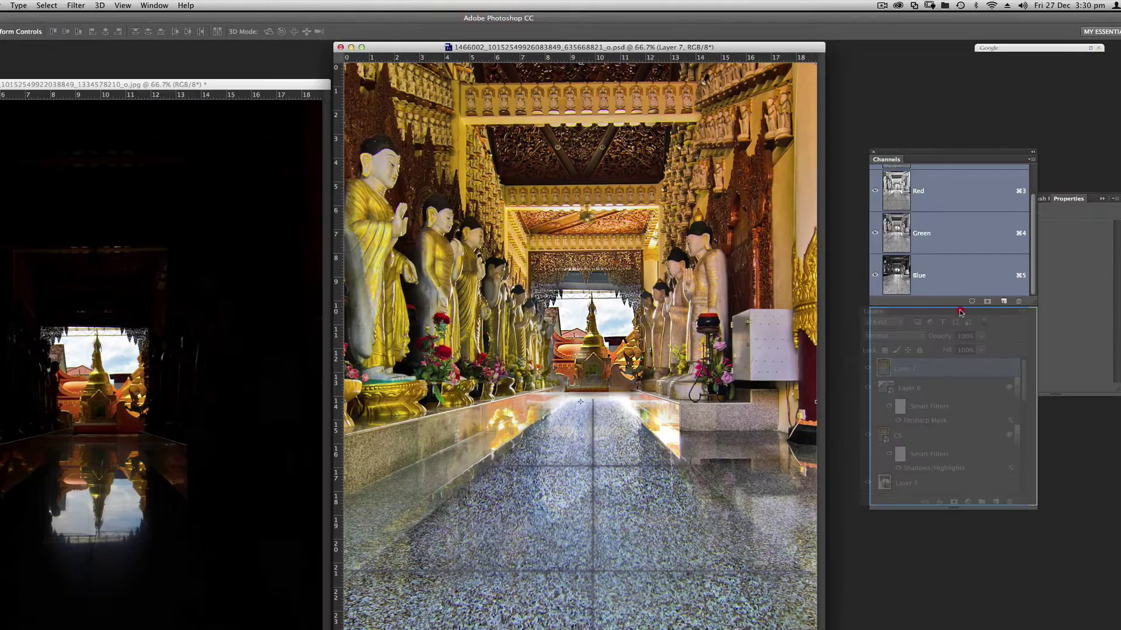
drag(961, 313, 962, 308)
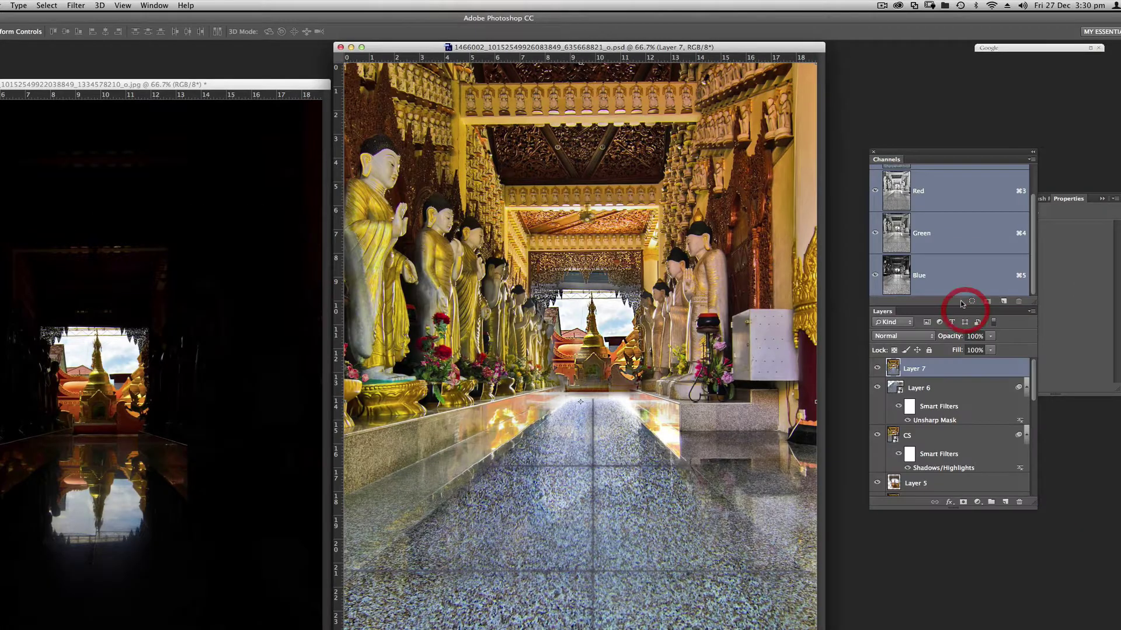
drag(985, 154, 936, 149)
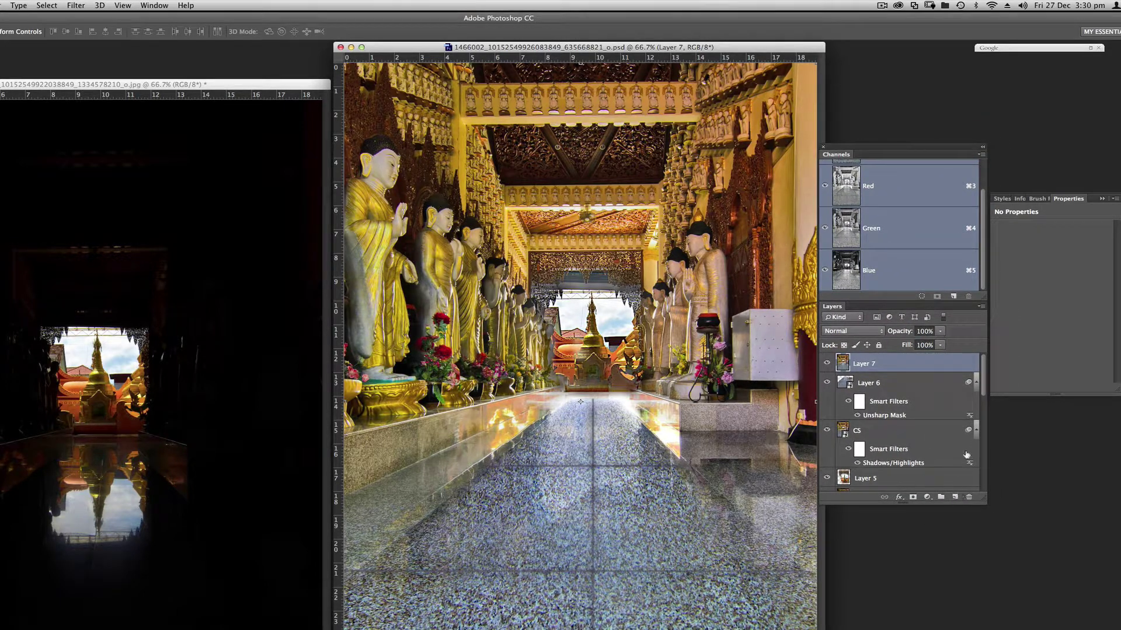
Flatten the temple image, discarding its hidden layers
click(982, 306)
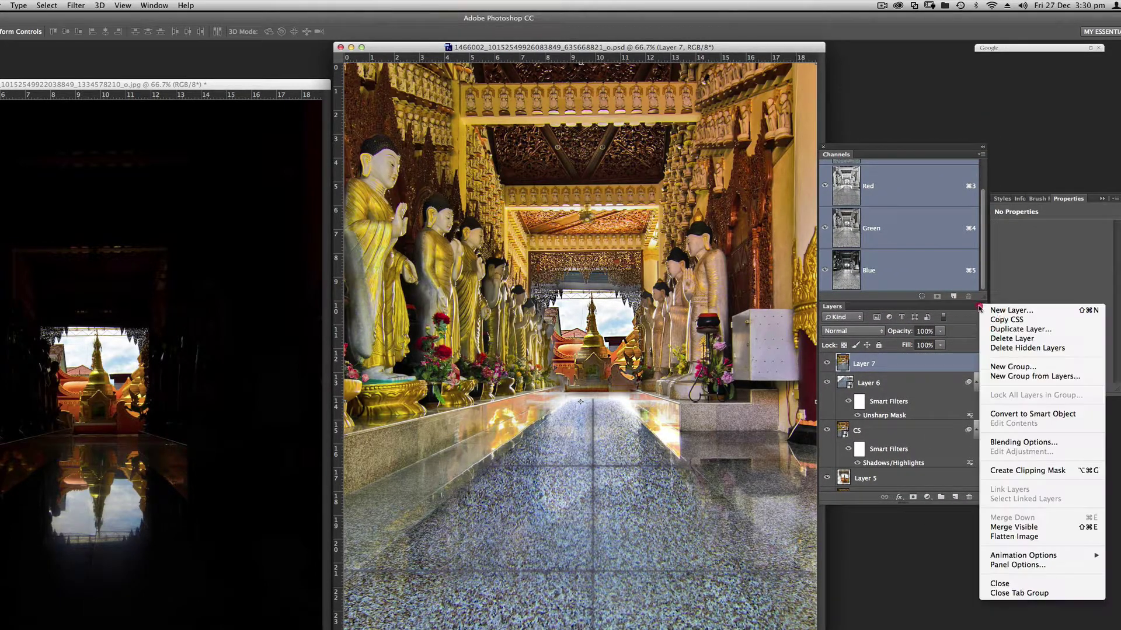
click(994, 530)
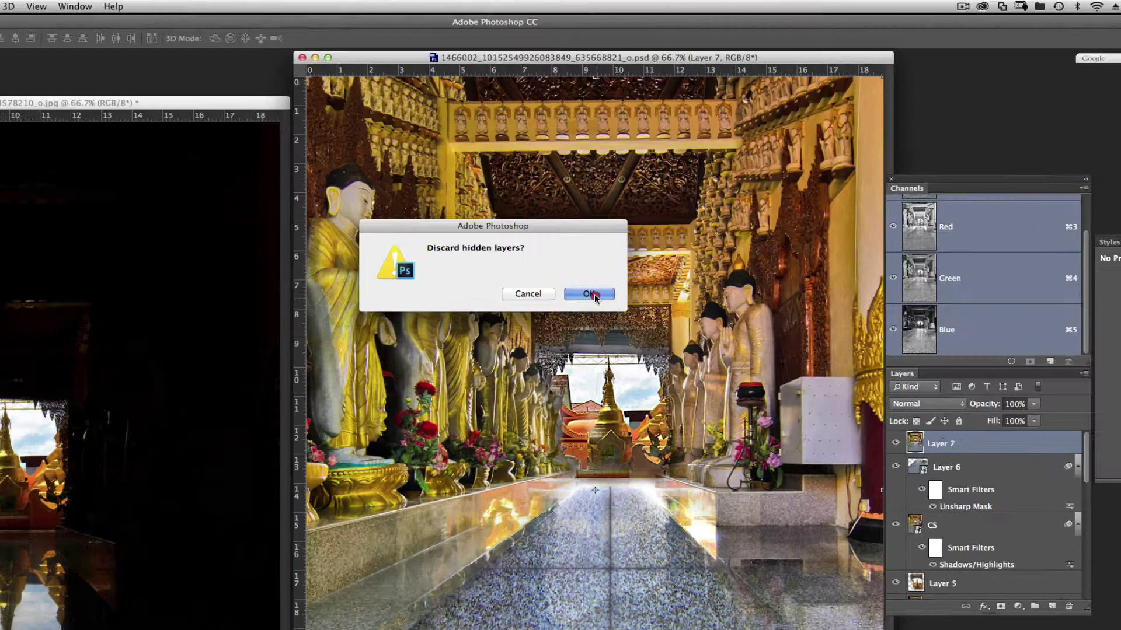
click(559, 236)
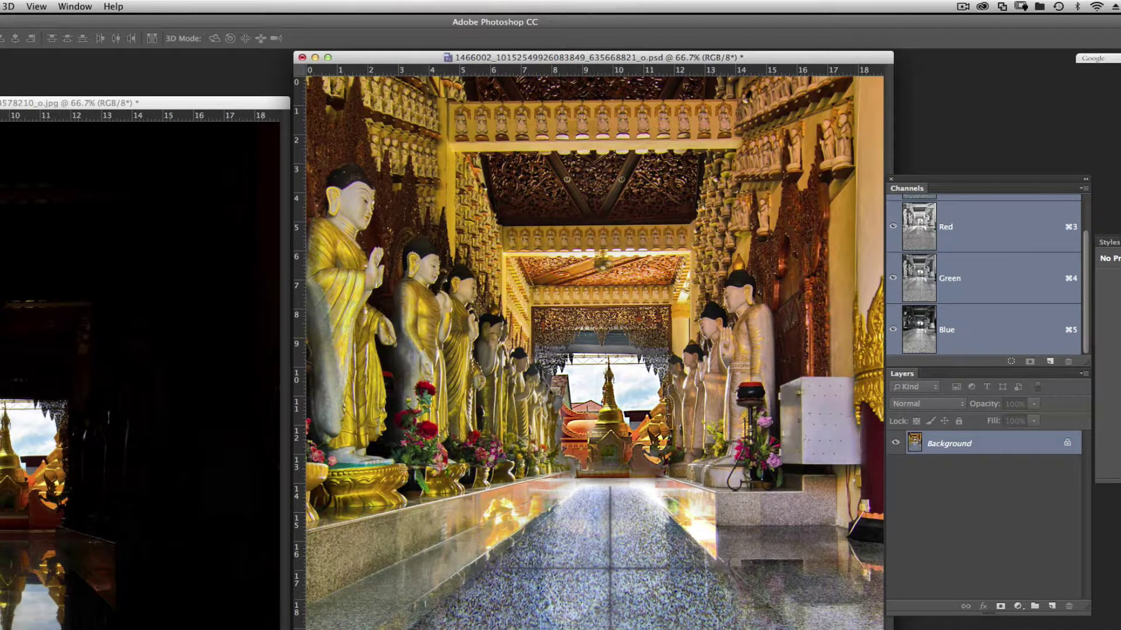
Run the colour boost action, with its Levels black input at 36 and Unsharp Mask at amount 100%, radius 1.0 pixels and threshold 3
key(alt+F9)
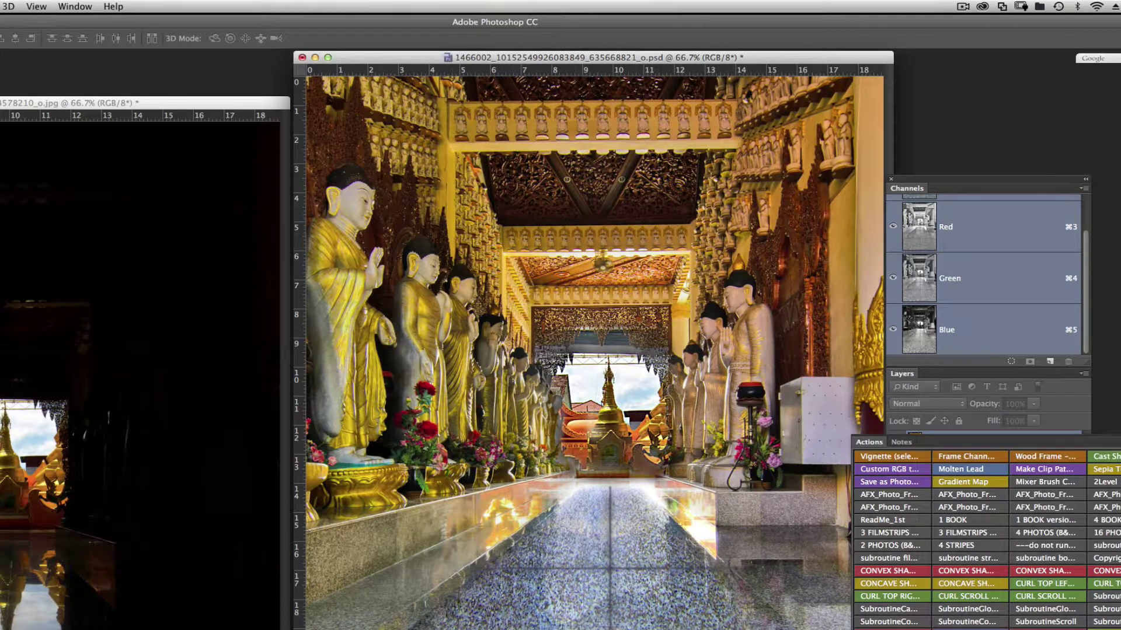
scroll(987, 539, down, 10)
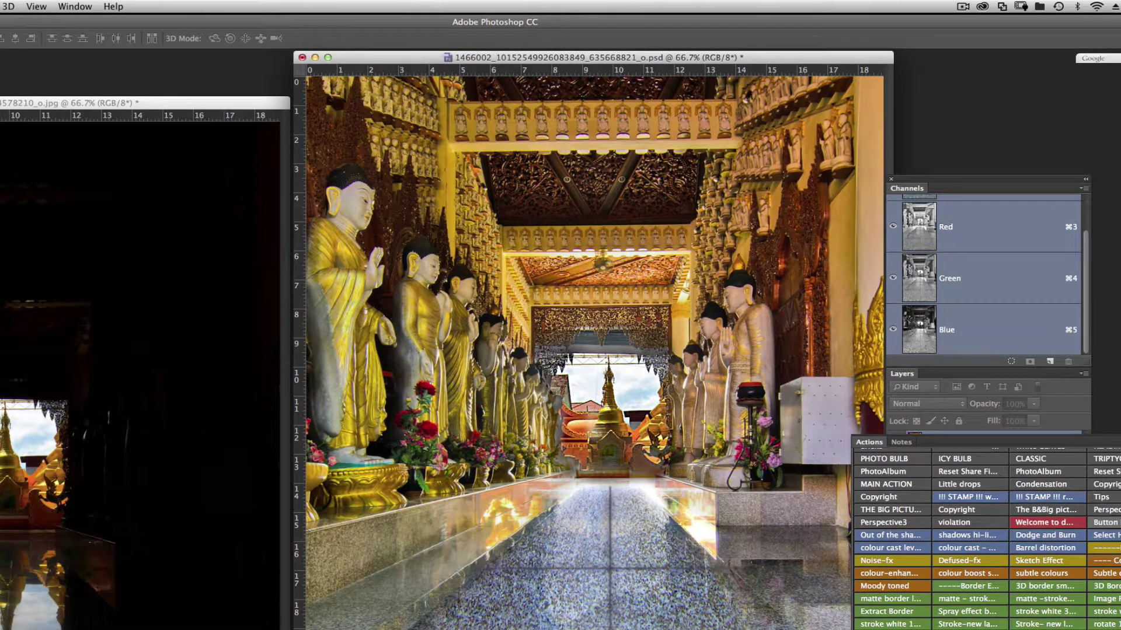
click(962, 575)
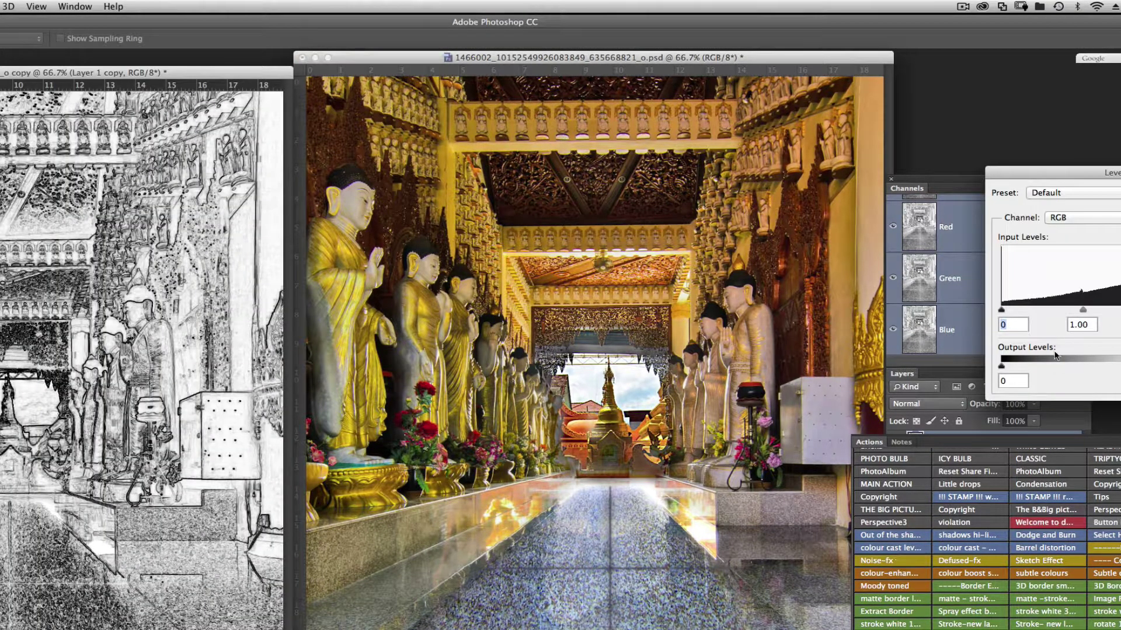
drag(1001, 310, 1027, 311)
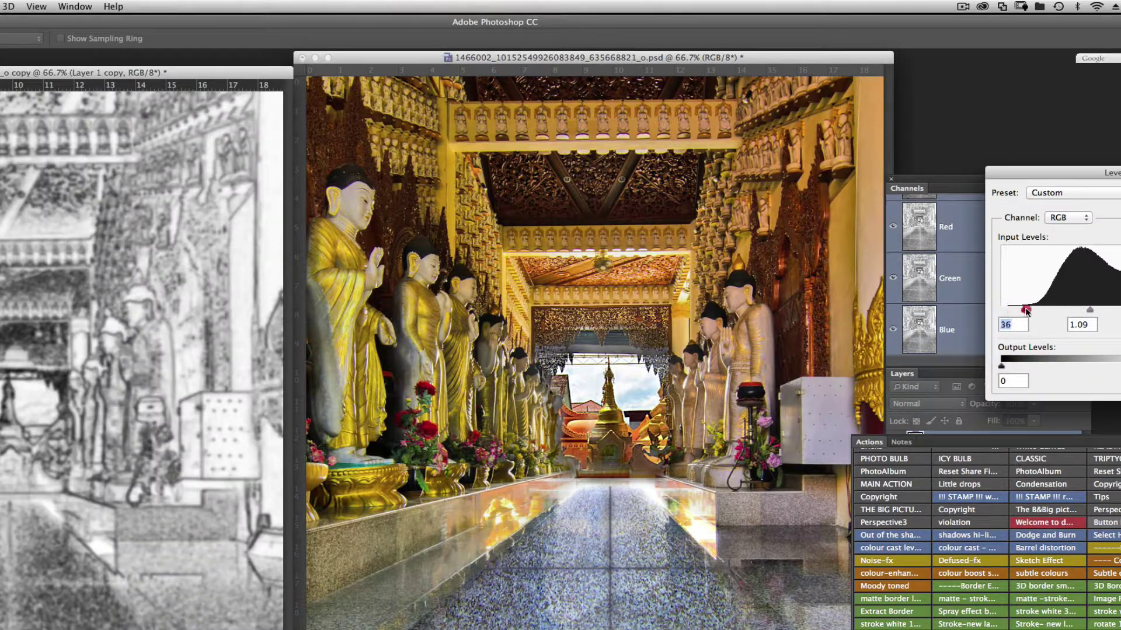
key(Return)
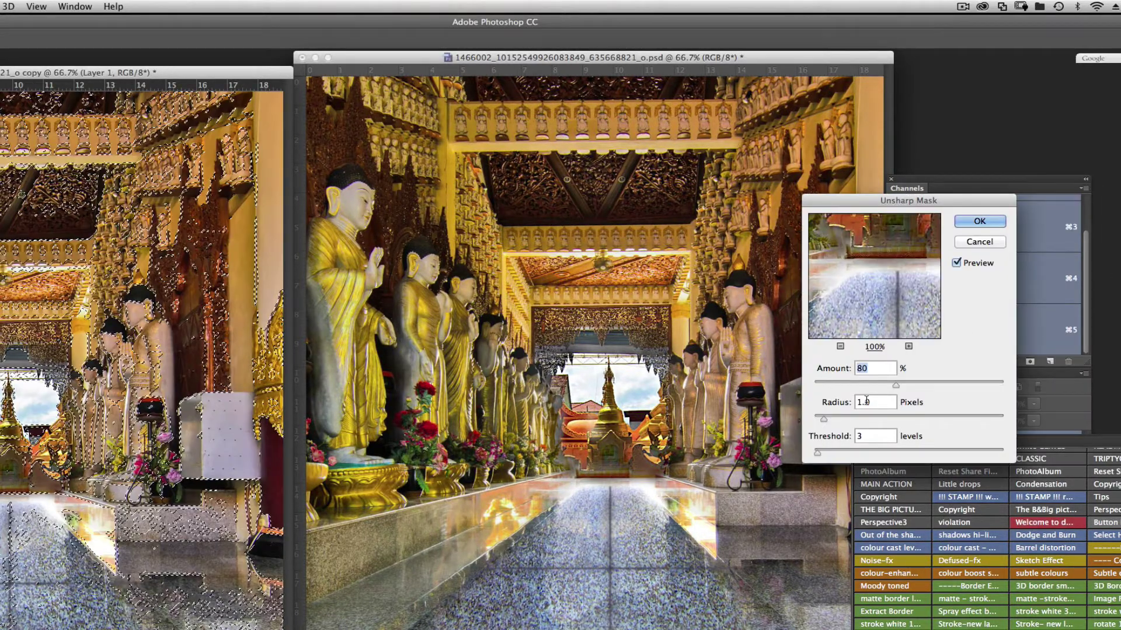
drag(895, 385, 917, 385)
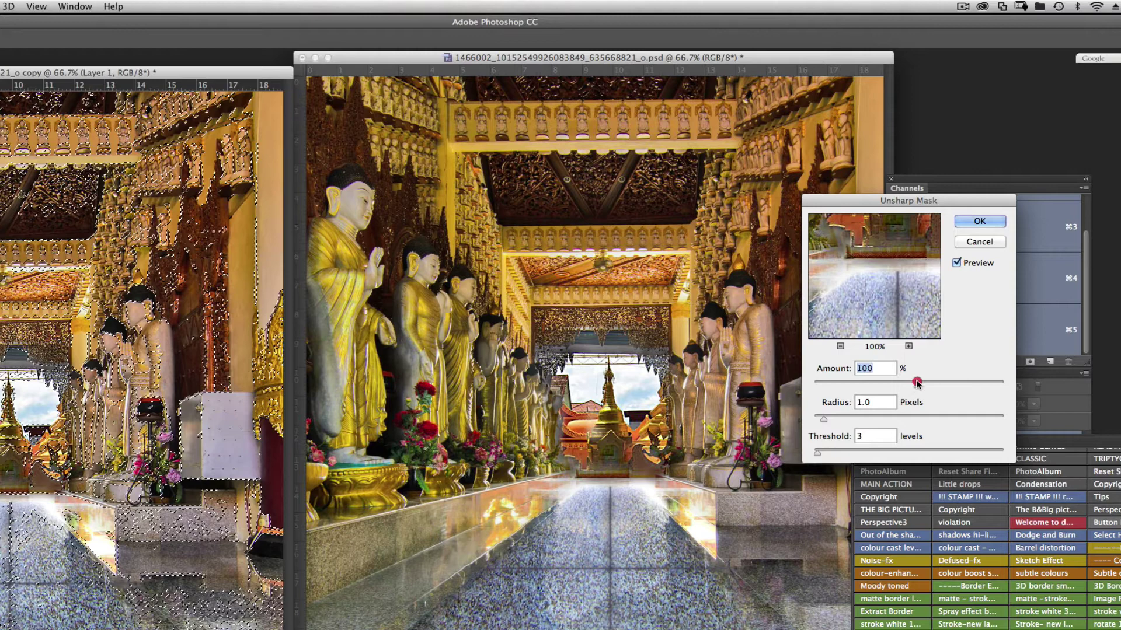
click(981, 221)
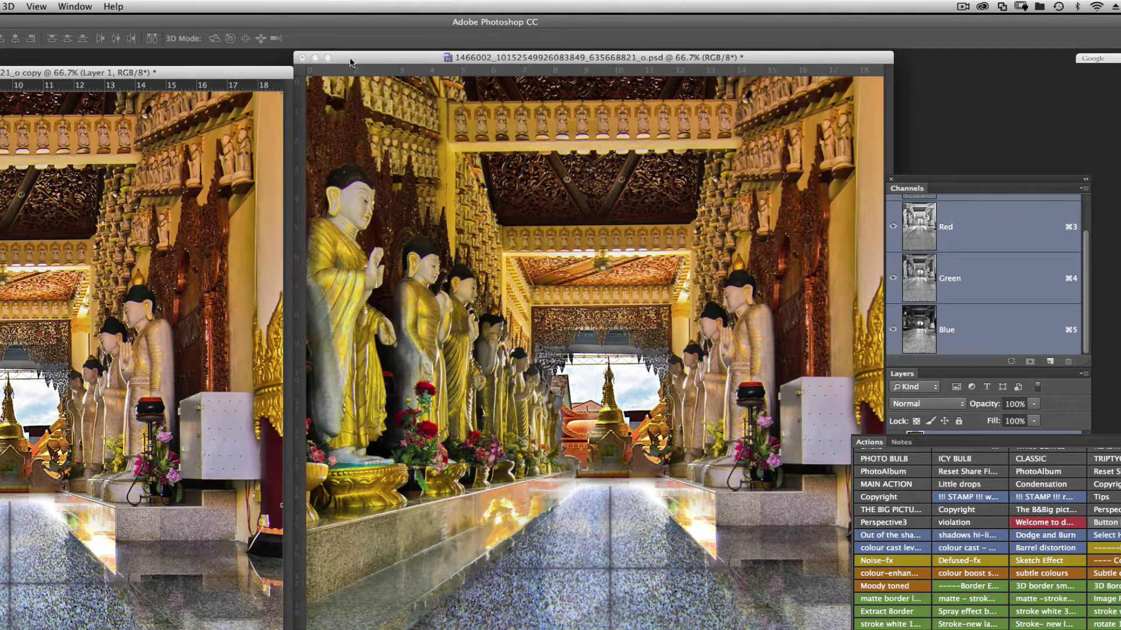
Close the temple PSD document and reposition the copy's window beside the Channels and Layers panels, with the Actions panel hidden
click(302, 58)
drag(275, 70, 799, 66)
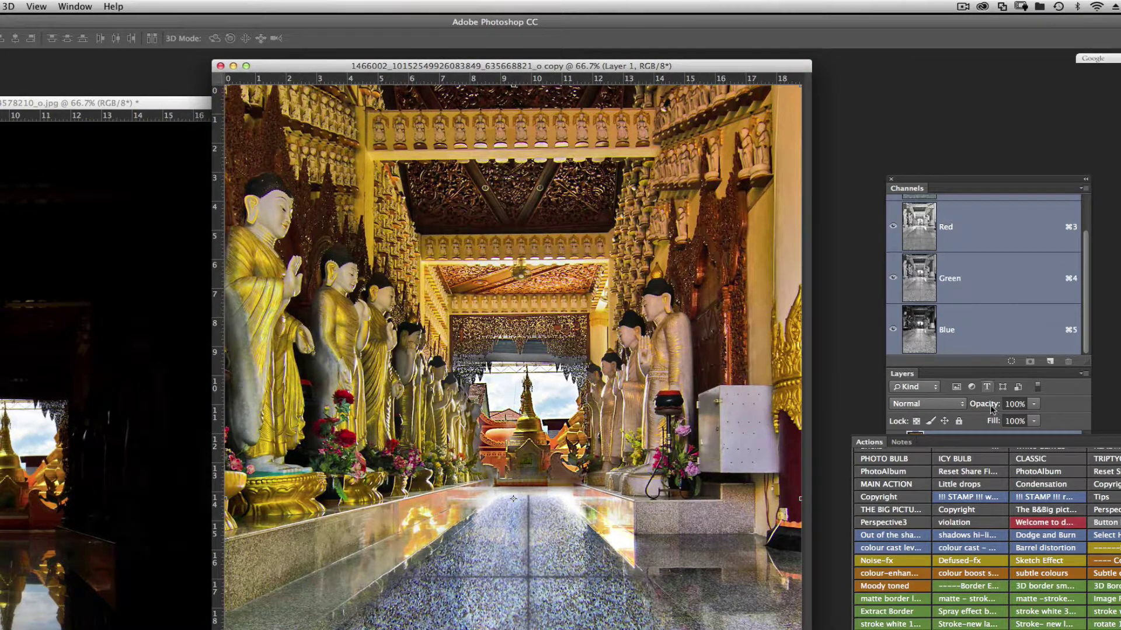
key(alt+F9)
Merge Layer 1 into the Background of the temple copy and save the document as a TIFF file
click(1083, 374)
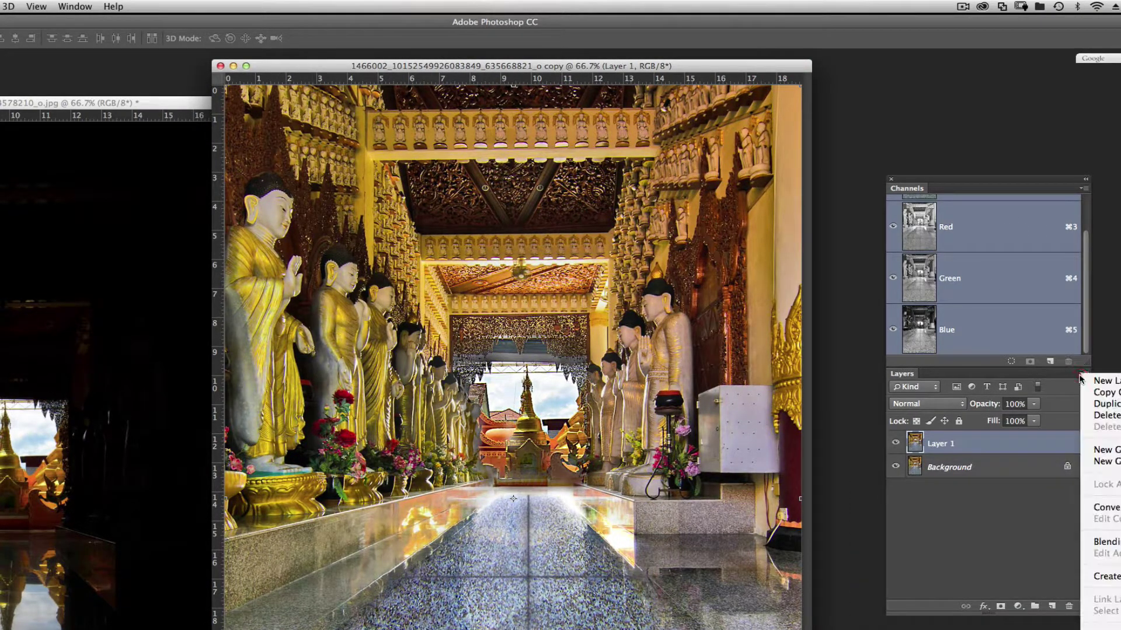
key(Escape)
key(super+e)
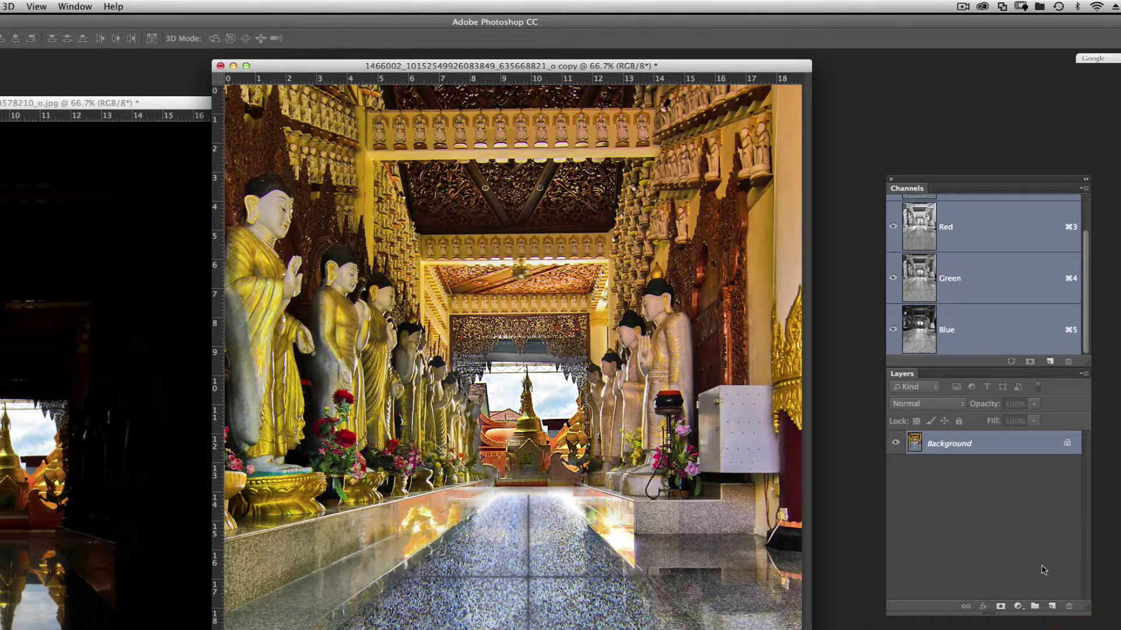
key(super+s)
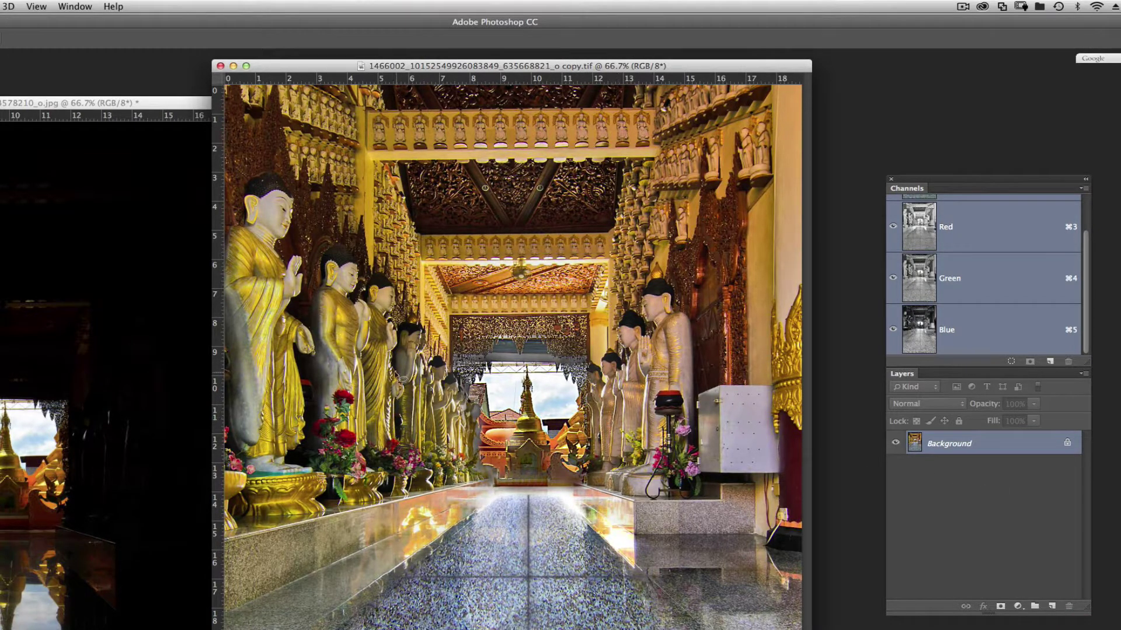
Copy a feathered lasso selection of the doorway, its ceiling and the surrounding statues to a new layer
mouse_move(385, 502)
mouse_down()
mouse_move(367, 438)
mouse_move(369, 274)
mouse_move(388, 276)
mouse_move(394, 313)
mouse_move(417, 321)
mouse_move(422, 264)
mouse_move(602, 261)
mouse_move(607, 309)
mouse_move(630, 312)
mouse_move(638, 294)
mouse_move(648, 362)
mouse_move(643, 428)
mouse_move(616, 490)
mouse_move(584, 480)
mouse_move(491, 489)
mouse_move(463, 484)
mouse_up()
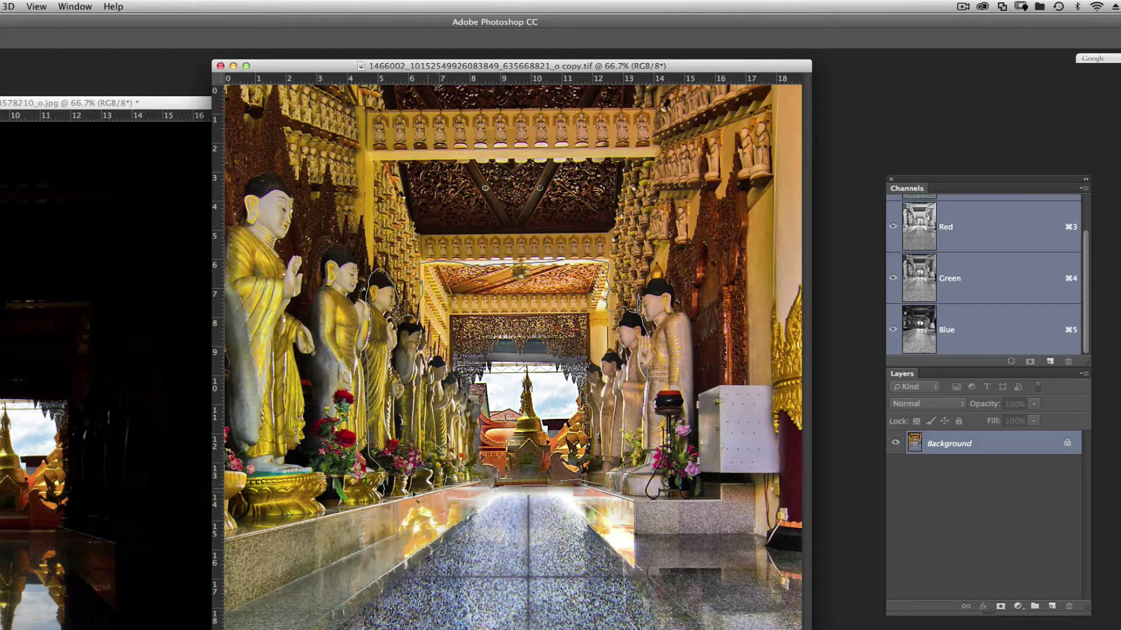
drag(388, 499, 385, 497)
right_click(486, 385)
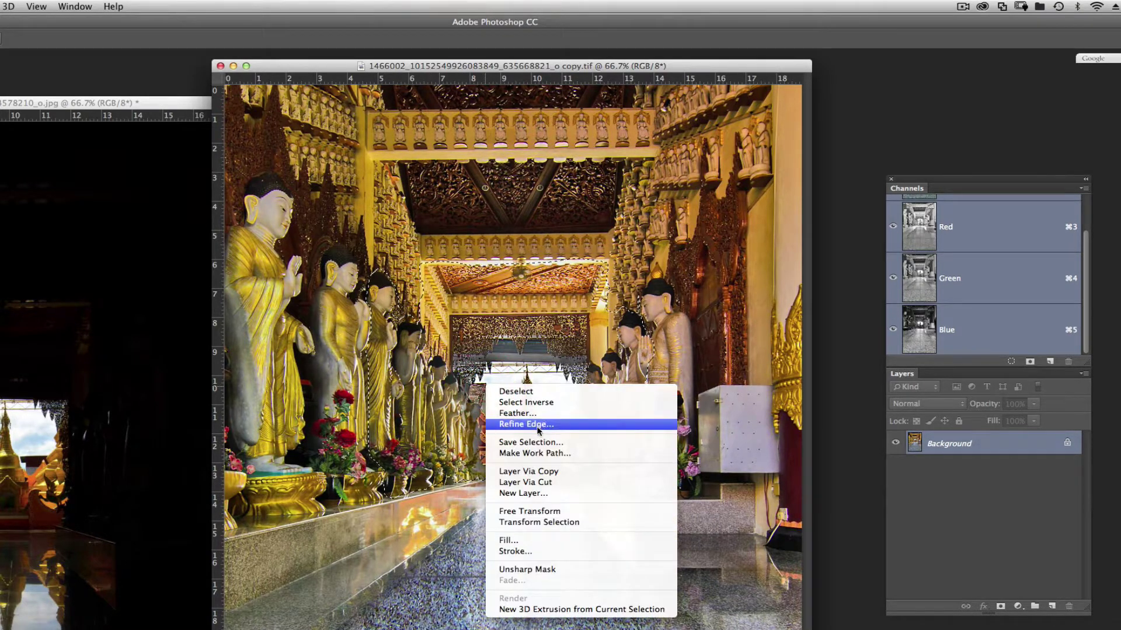
click(524, 418)
click(563, 448)
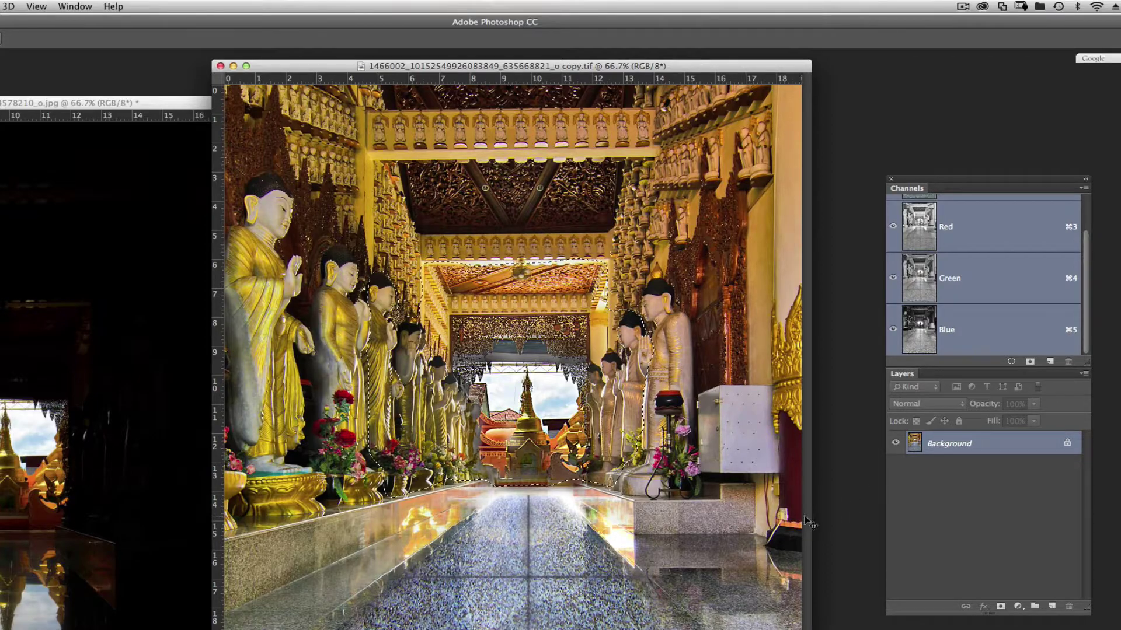
key(super+j)
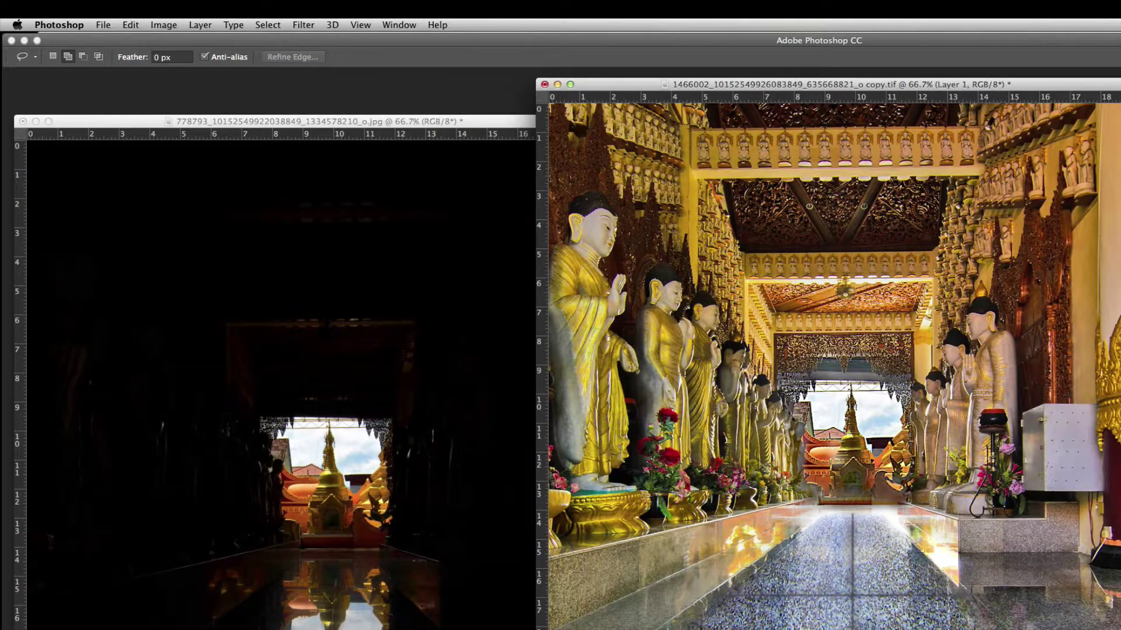
Flip the copied doorway layer vertically
click(164, 25)
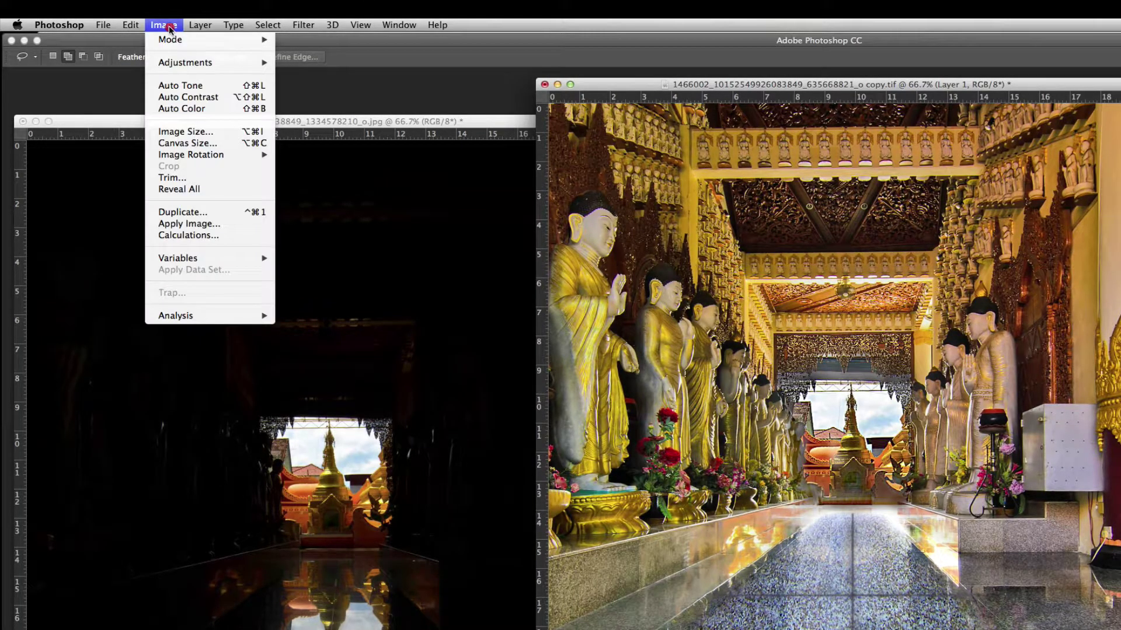
mouse_move(132, 26)
mouse_move(195, 295)
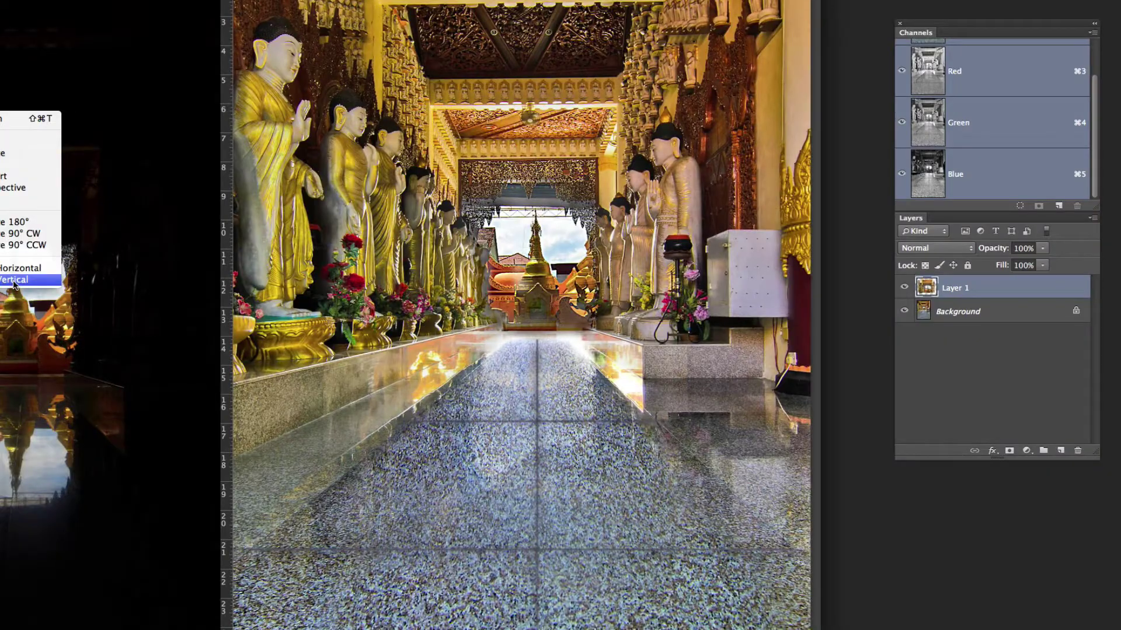
click(318, 453)
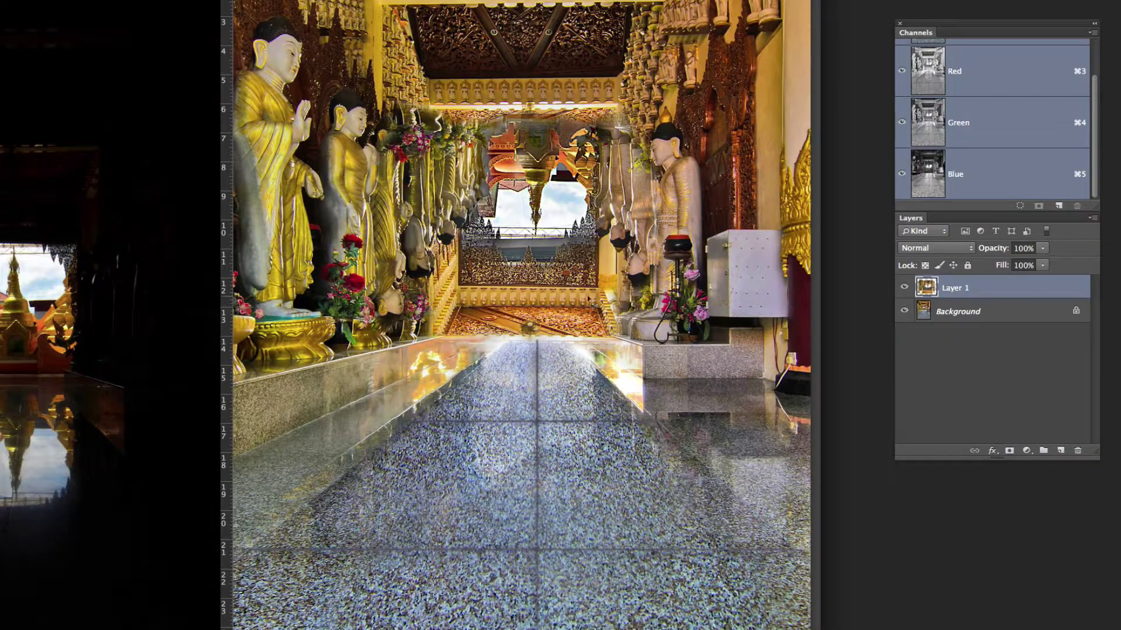
Move the flipped Layer 1 straight down onto the granite floor so it mirrors the doorway and statues as a reflection
key(ctrl+t)
key(shift+Down)
key(shift+Down)
key(shift+Down)
key(shift+Down)
key(shift+Down)
key(shift+Down)
key(shift+Down)
key(shift+Down)
key(shift+Down)
key(shift+Down)
key(shift+Down)
key(shift+Down)
key(shift+Down)
key(shift+Down)
key(shift+Down)
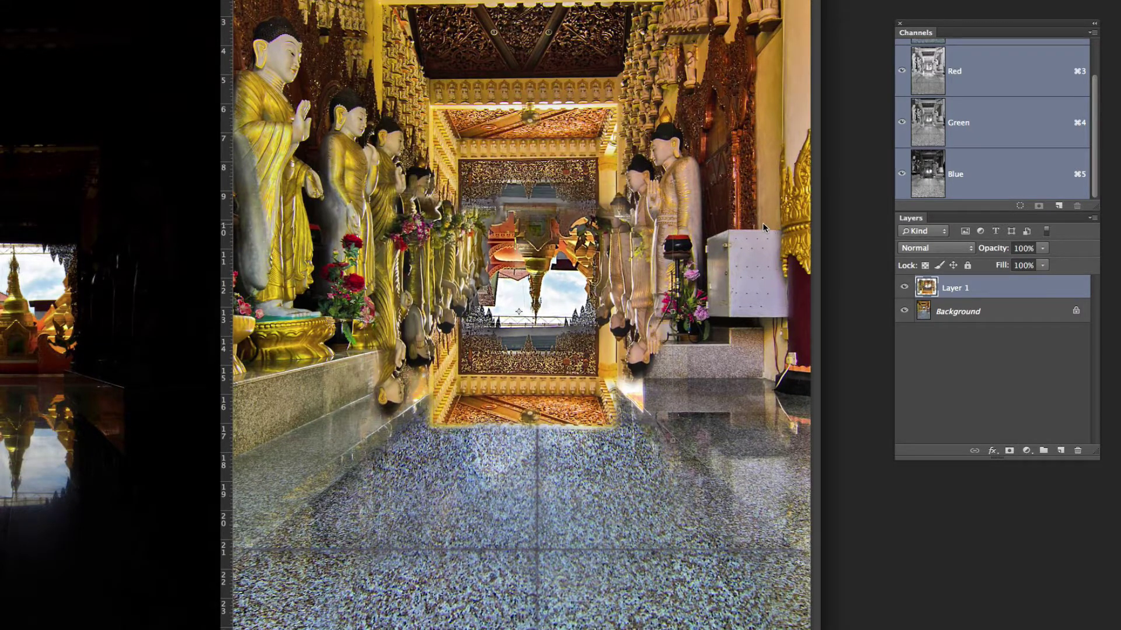
key(shift+Down)
key(shift+Down)
key(shift+Down)
key(shift+Down)
key(shift+Down)
key(shift+Down)
key(shift+Down)
key(shift+Down)
key(shift+Down)
key(shift+Down)
key(shift+Down)
key(shift+Down)
key(shift+Down)
key(shift+Down)
key(shift+Down)
key(shift+Down)
key(shift+Down)
key(shift+Down)
key(shift+Down)
key(shift+Down)
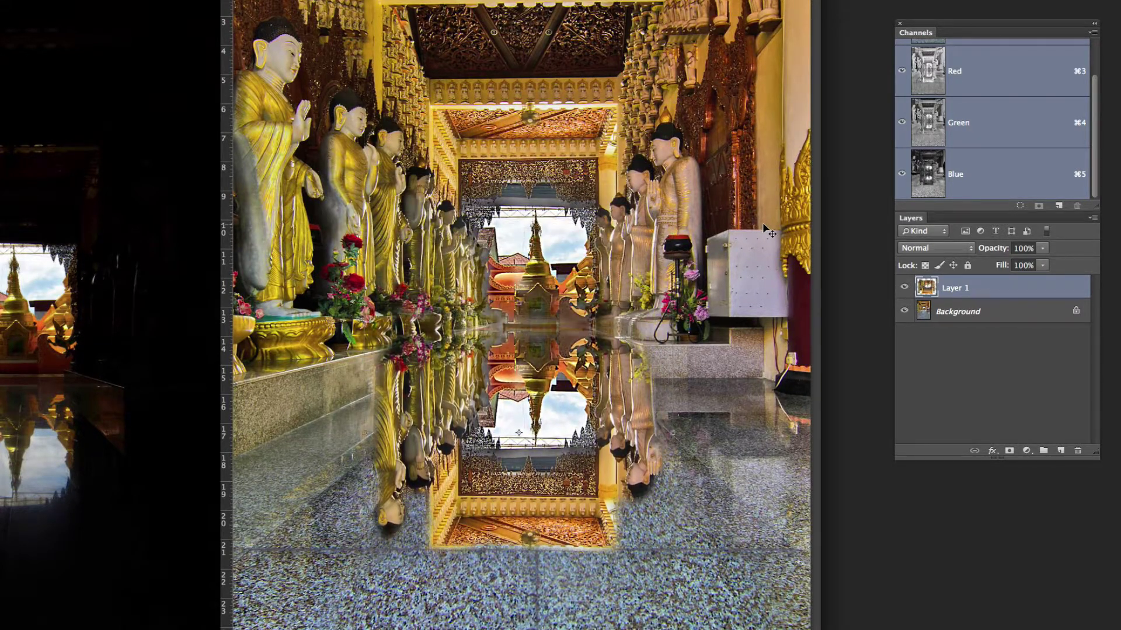
key(shift+Down)
key(shift+Down)
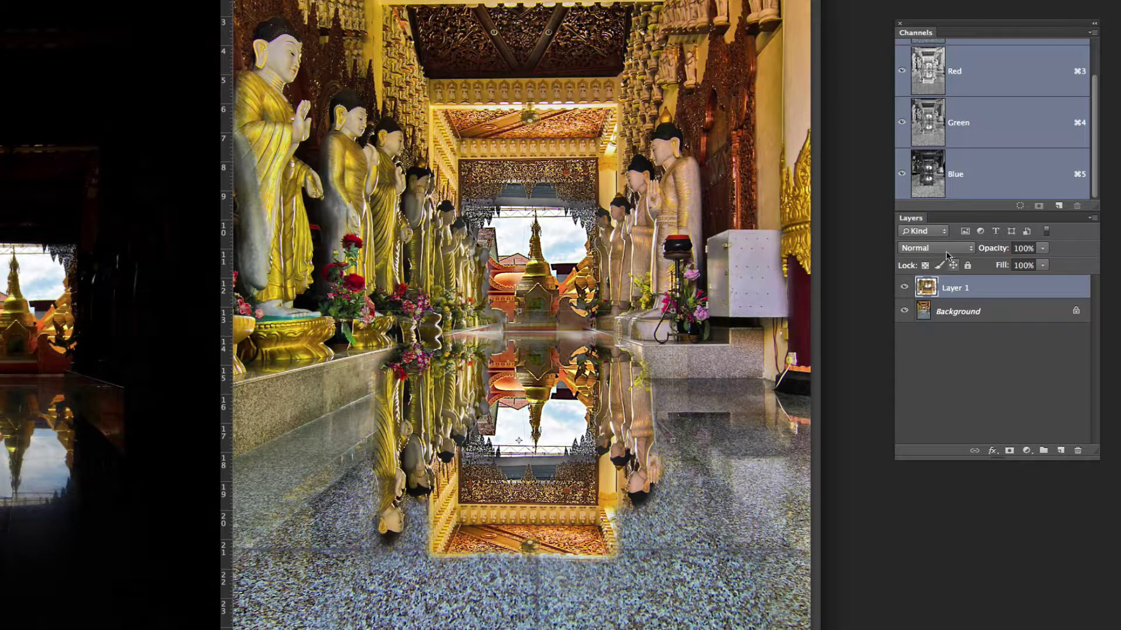
Set the opacity of the reflection on Layer 1 to 49%
drag(999, 251, 958, 246)
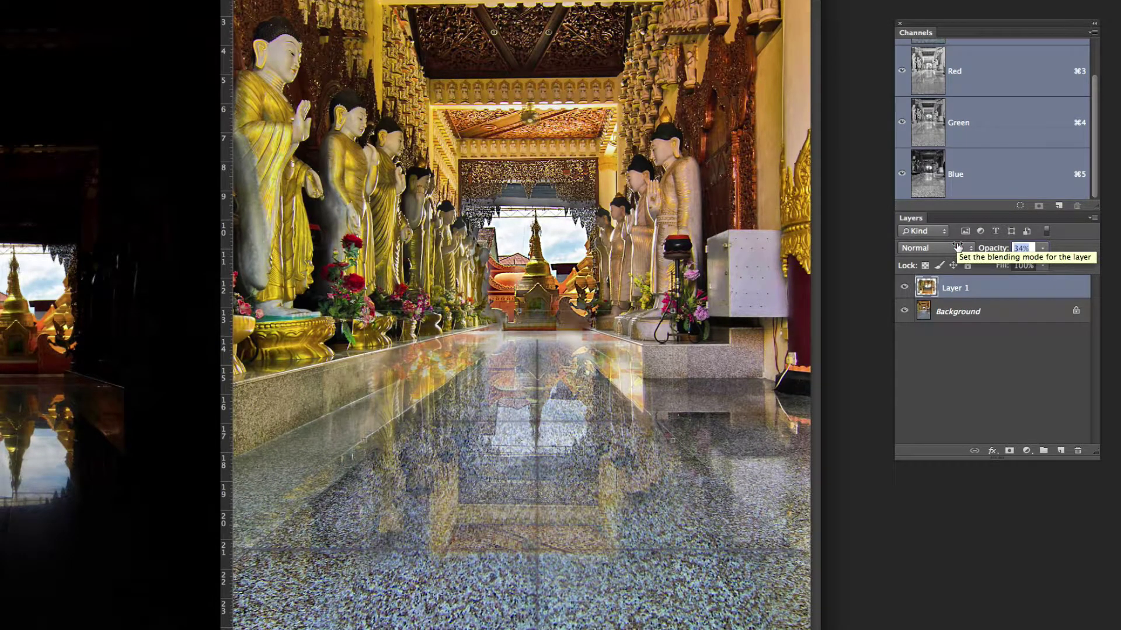
key(Return)
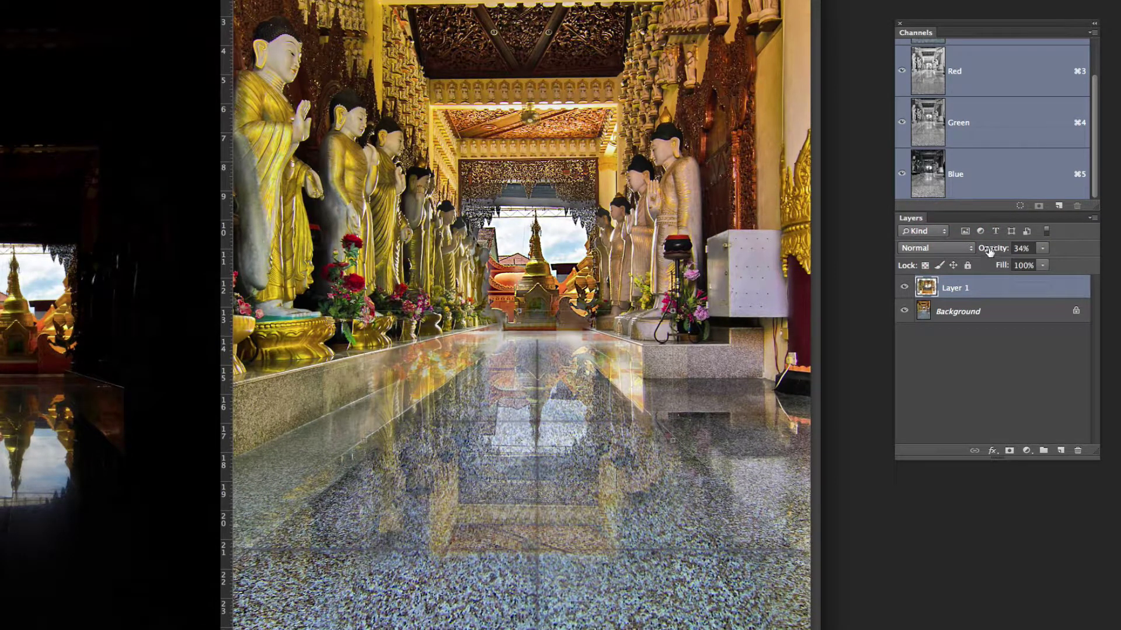
drag(992, 250, 999, 249)
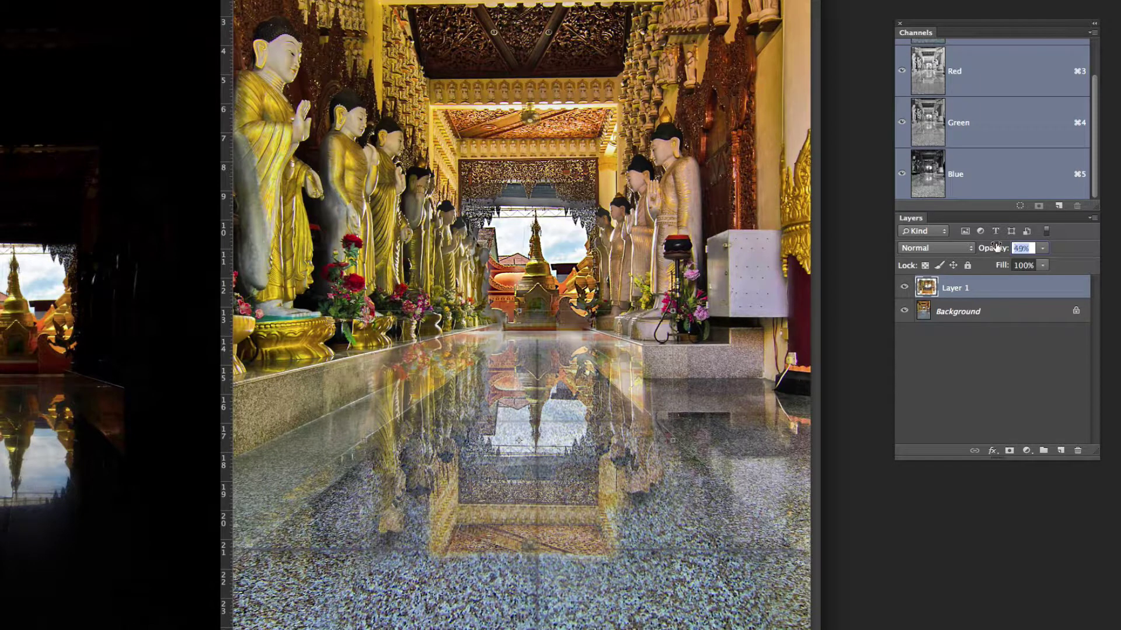
key(Return)
Add a layer mask to Layer 1 and start masking the lower part of the floor reflection
click(1009, 451)
mouse_move(333, 553)
mouse_down()
mouse_move(366, 554)
mouse_move(345, 546)
mouse_move(327, 447)
mouse_move(559, 600)
mouse_move(602, 534)
mouse_move(496, 546)
mouse_move(642, 526)
mouse_move(664, 537)
mouse_move(618, 449)
mouse_up()
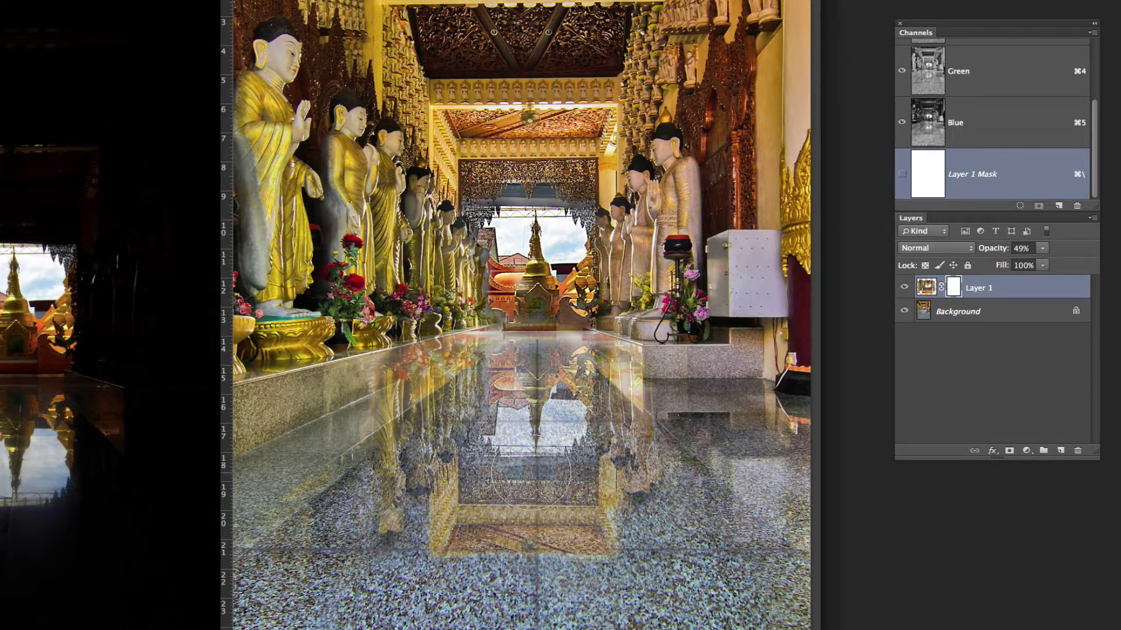
mouse_move(531, 472)
mouse_down()
mouse_move(473, 485)
mouse_move(461, 502)
mouse_up()
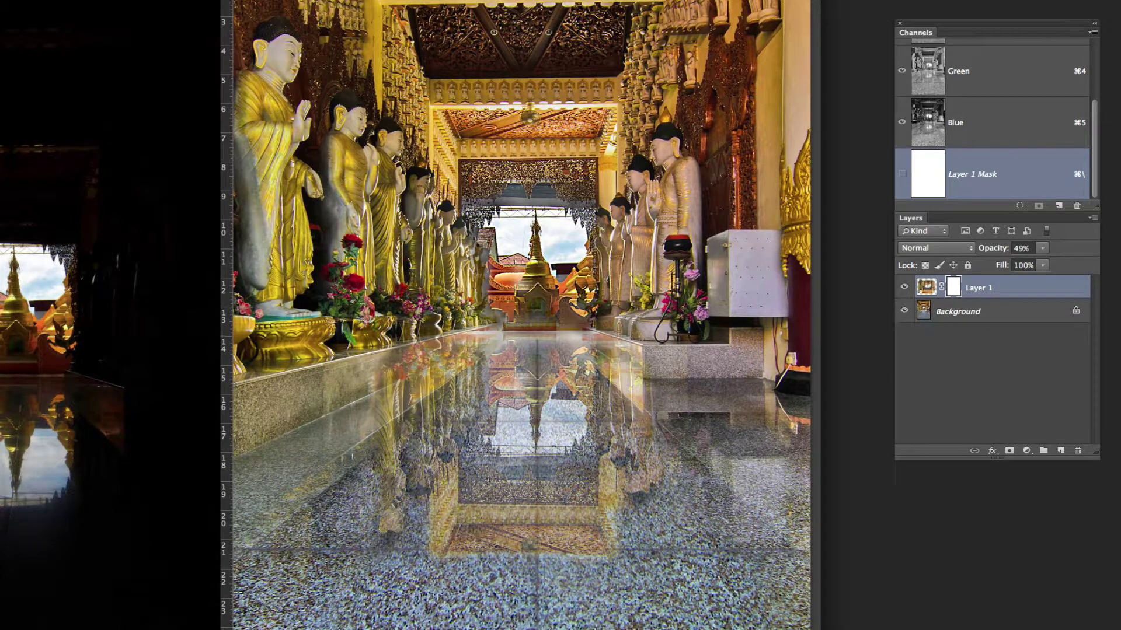